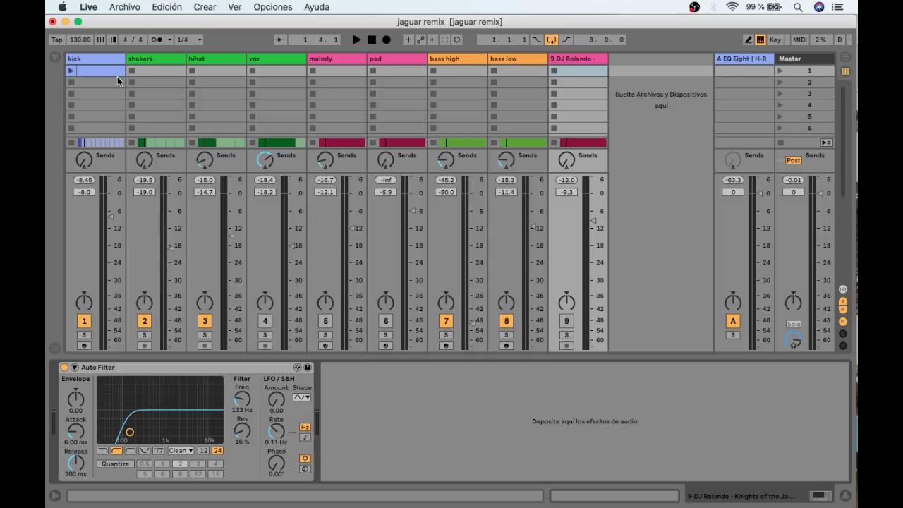
# Audition the kick, shakers, hihat and voz tracks one at a time in solo during playback, and end with solo off
pyautogui.click(101, 59)
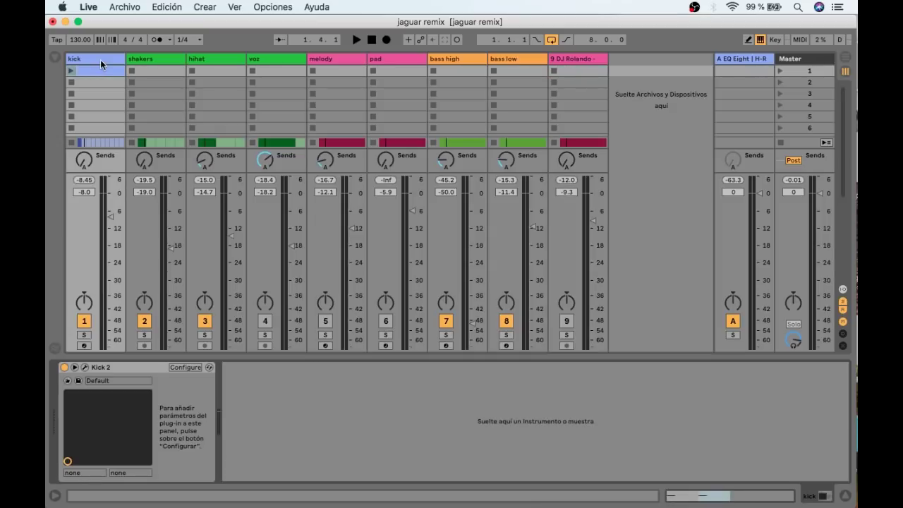
pyautogui.click(83, 336)
pyautogui.press('space')
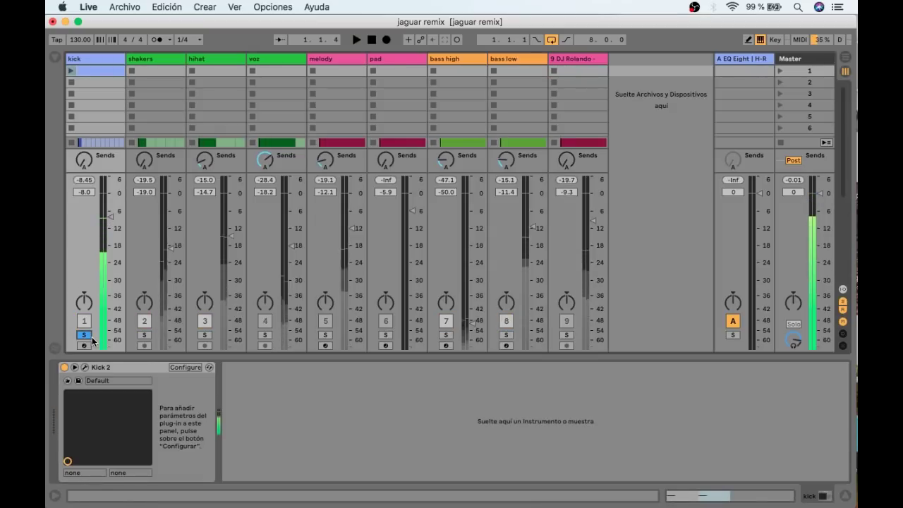
pyautogui.click(144, 335)
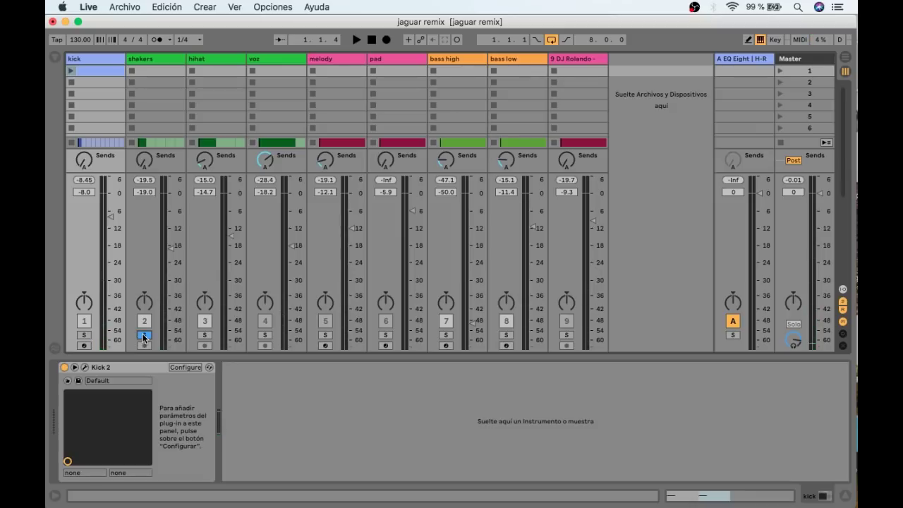
pyautogui.click(204, 335)
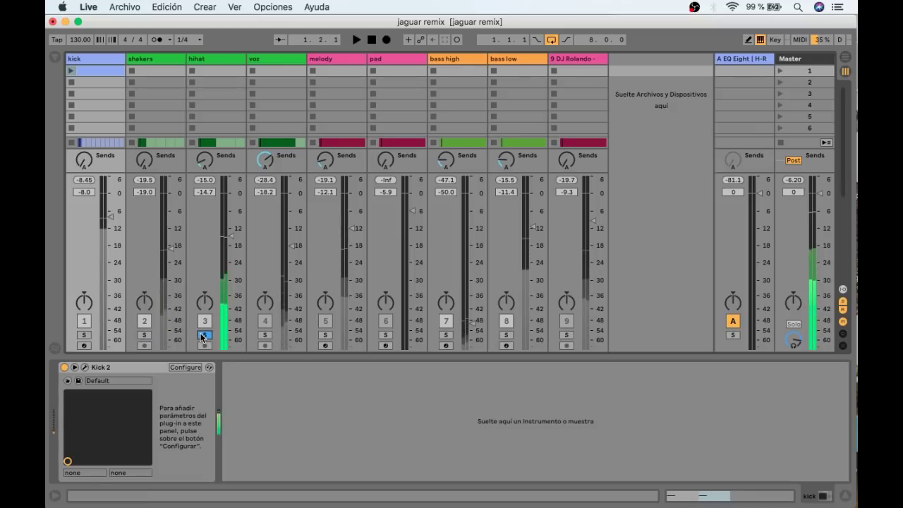
pyautogui.click(266, 335)
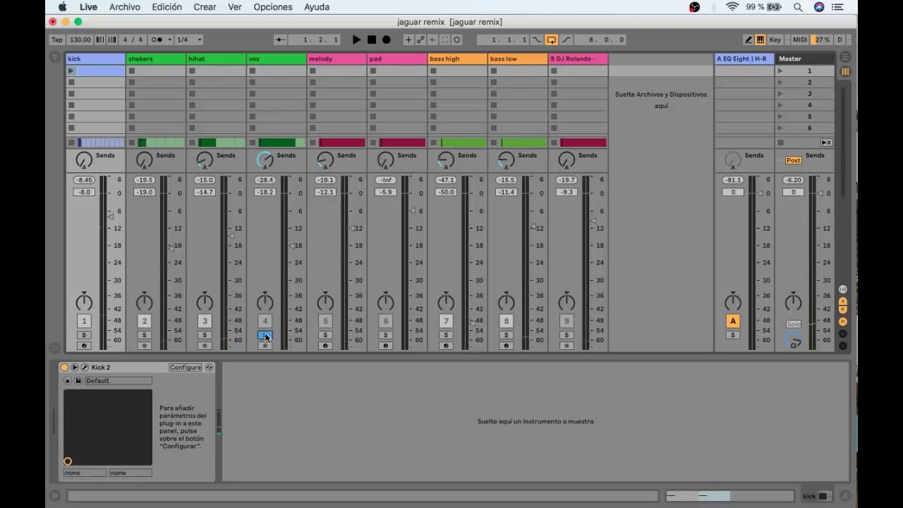
pyautogui.press('space')
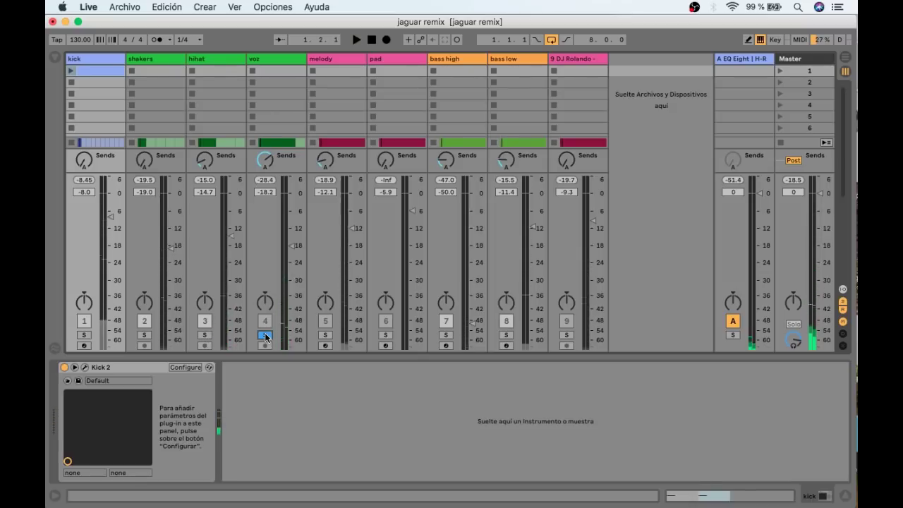
pyautogui.click(265, 335)
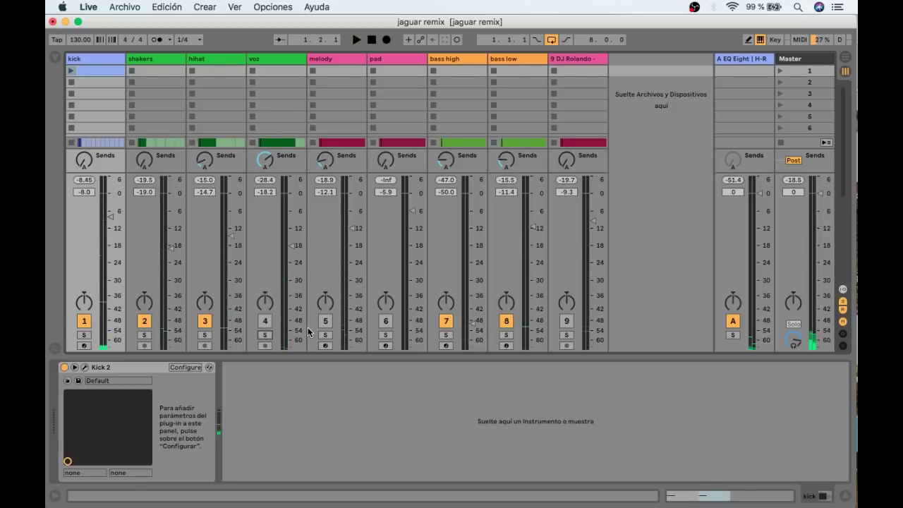
# Mute the kick, shakers and hihat tracks
pyautogui.click(84, 321)
pyautogui.click(144, 321)
pyautogui.click(204, 321)
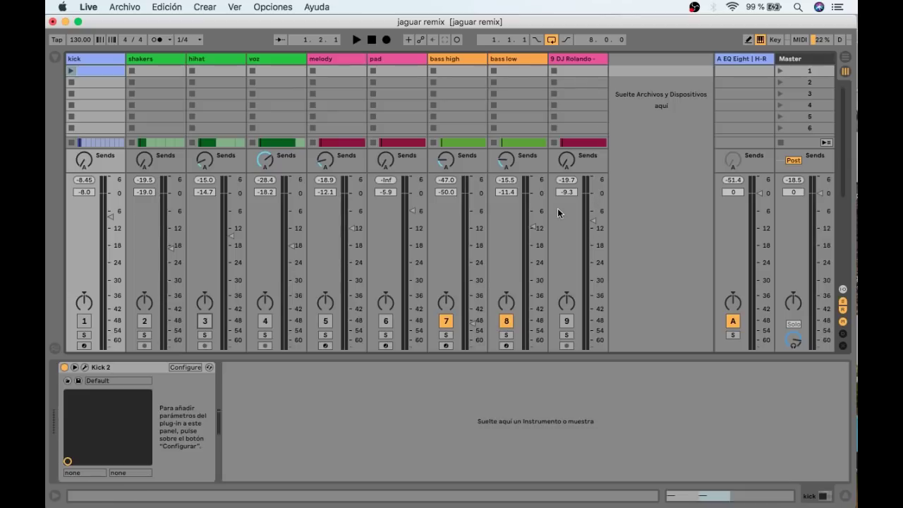
# Switch to the arrangement and hide the browser and device areas to make room for all tracks
pyautogui.press('Tab')
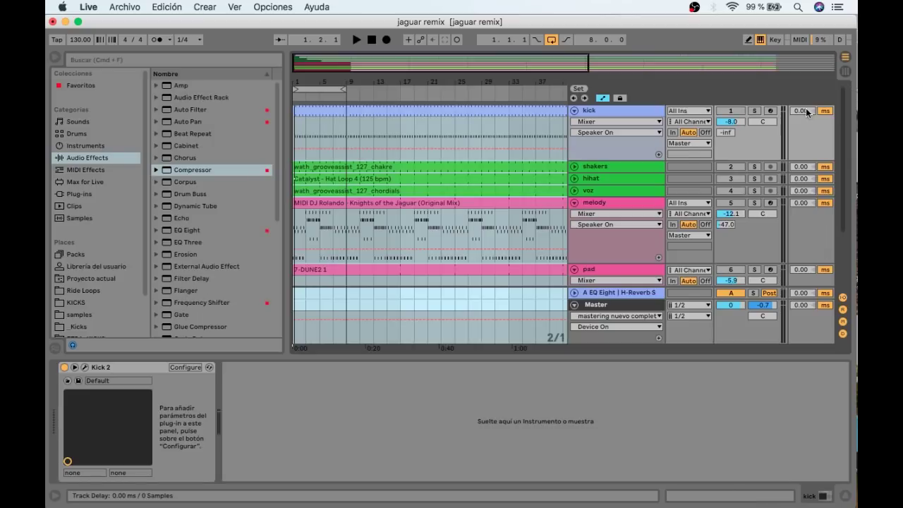
pyautogui.click(58, 53)
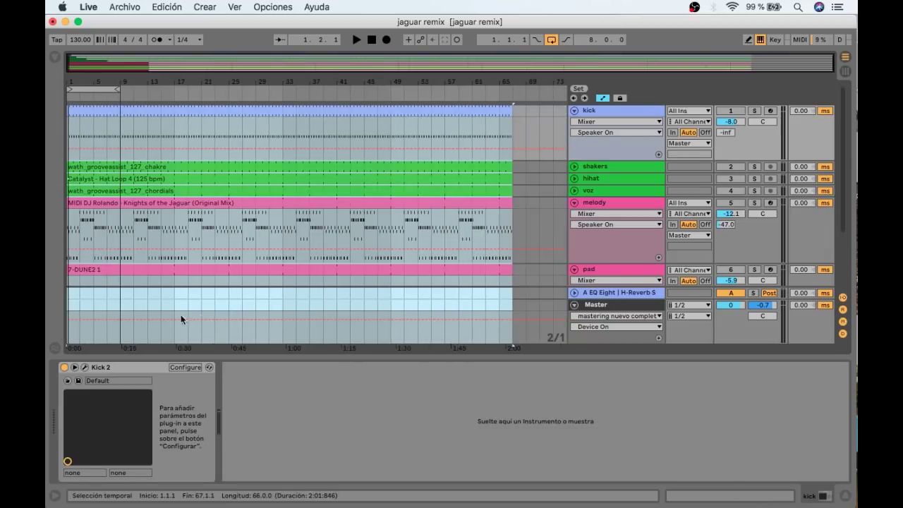
pyautogui.moveTo(207, 357); pyautogui.dragTo(205, 505)
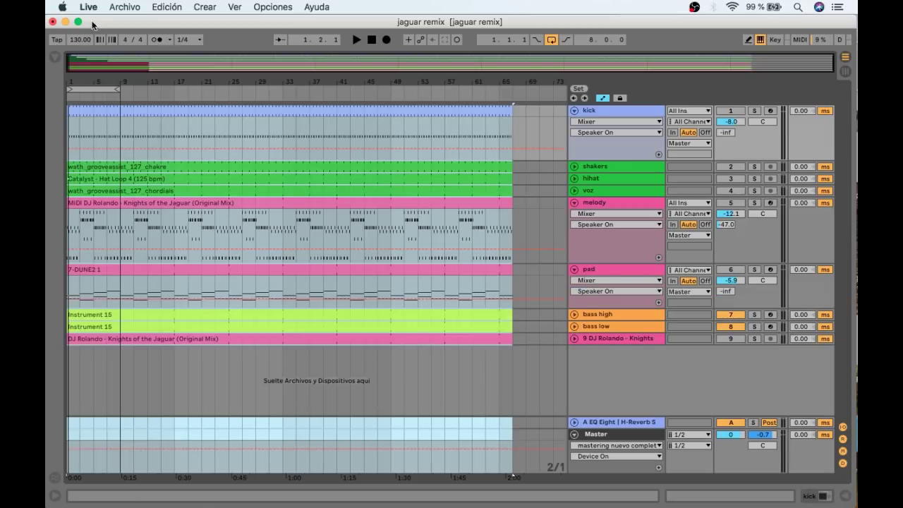
# Unfold the bass low track in the arrangement and solo it
pyautogui.moveTo(76, 74)
pyautogui.mouseDown()
pyautogui.moveTo(76, 89)
pyautogui.moveTo(71, 79)
pyautogui.mouseUp()
pyautogui.click(101, 154)
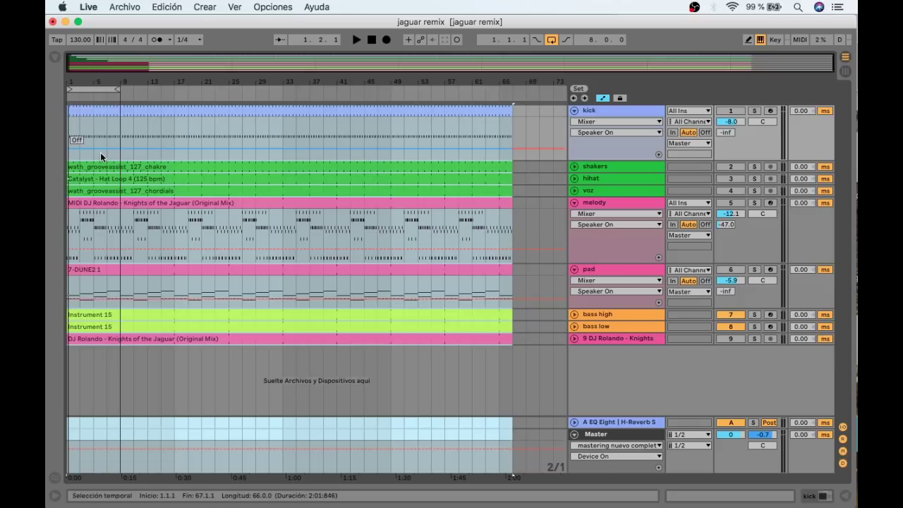
pyautogui.moveTo(71, 77); pyautogui.dragTo(71, 99)
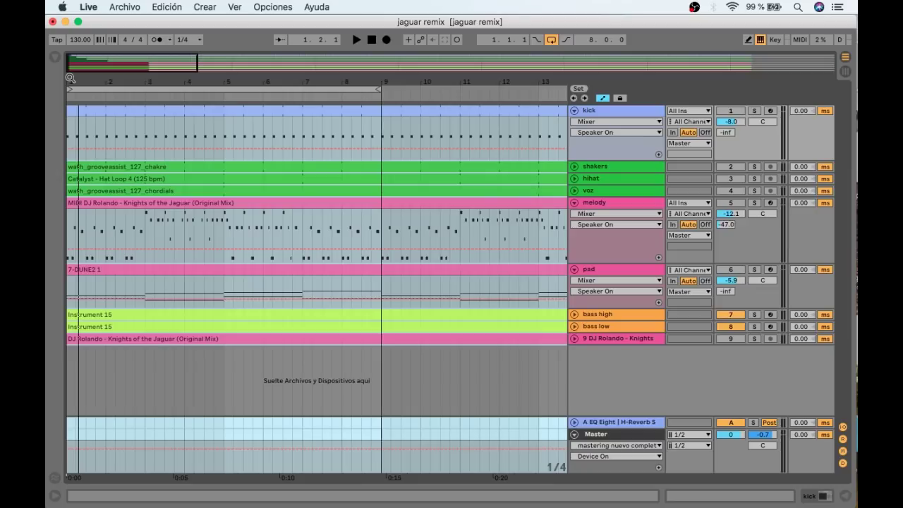
pyautogui.press('+')
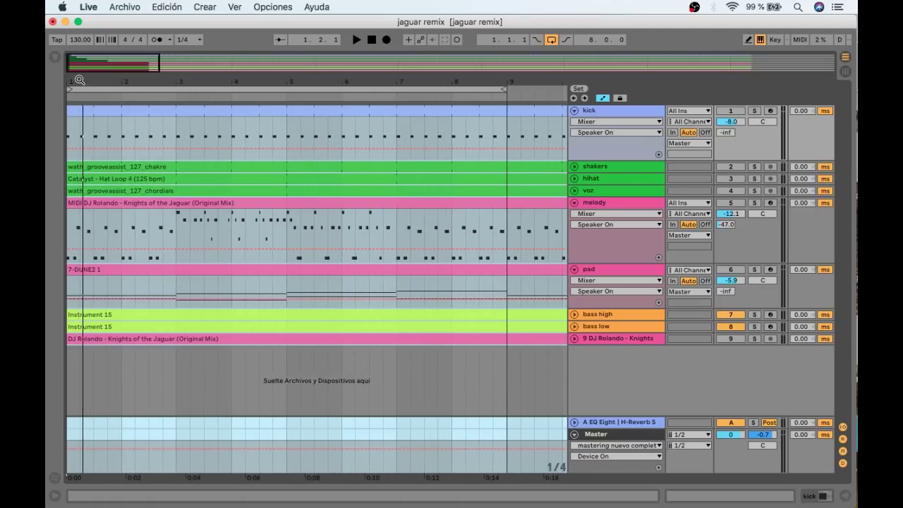
pyautogui.press('-')
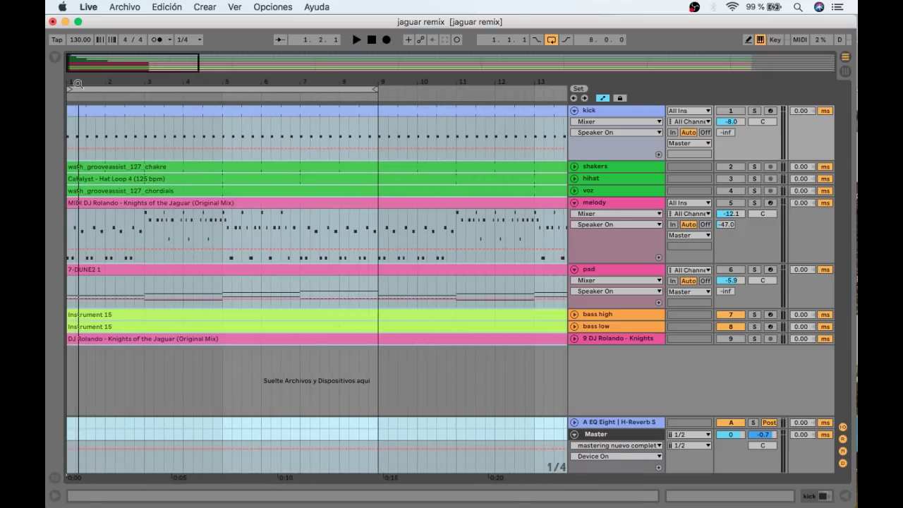
pyautogui.click(638, 329)
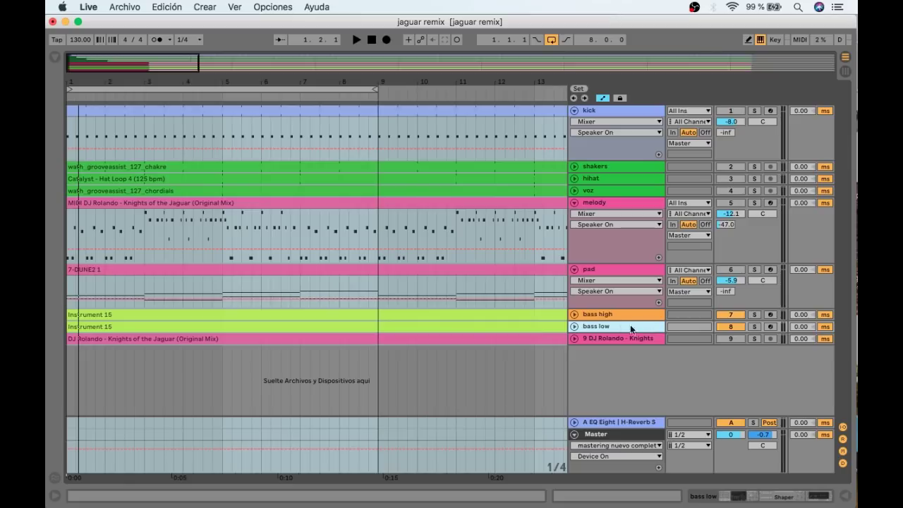
pyautogui.press('Right')
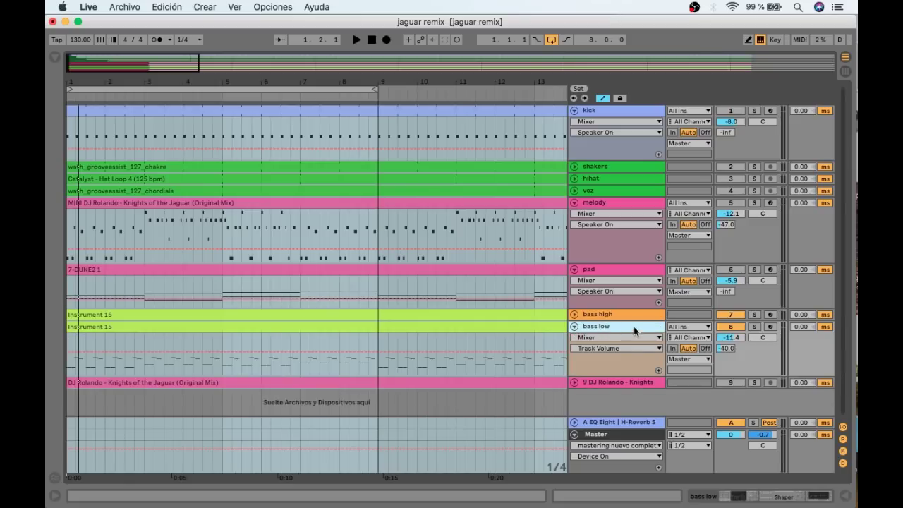
pyautogui.click(754, 327)
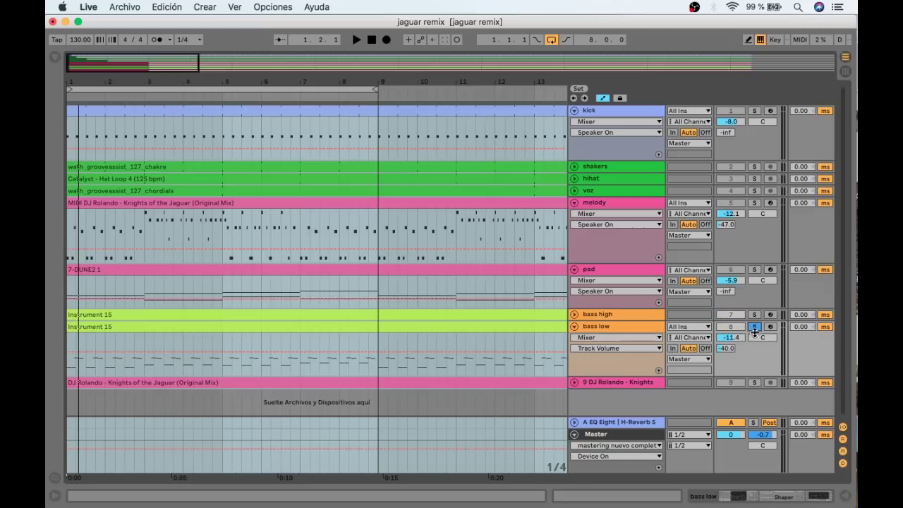
# Open the bass low track's MIDI clip and enlarge its note editor to roughly half of the window height
pyautogui.doubleClick(341, 328)
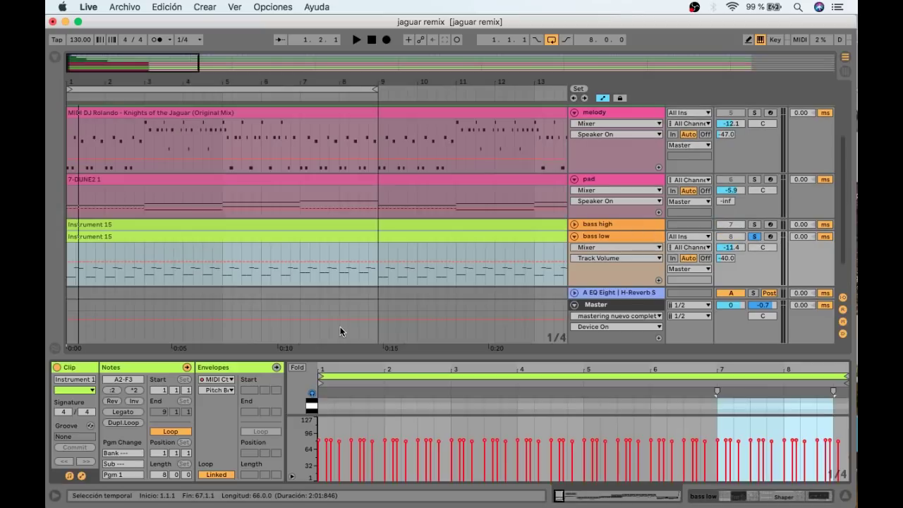
pyautogui.moveTo(413, 358); pyautogui.dragTo(410, 153)
pyautogui.moveTo(309, 206)
pyautogui.mouseDown()
pyautogui.moveTo(298, 206)
pyautogui.moveTo(306, 206)
pyautogui.mouseUp()
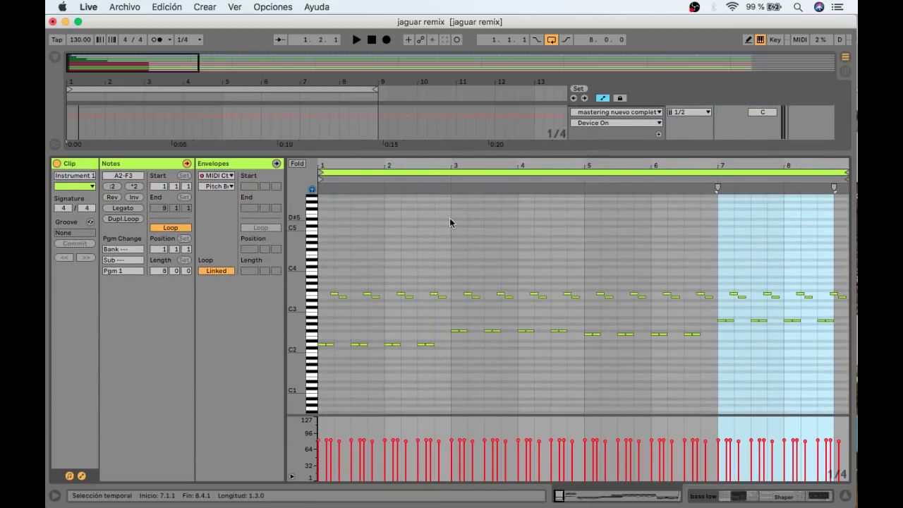
pyautogui.moveTo(498, 154); pyautogui.dragTo(497, 267)
# Play the soloed bass low clip through its eight bars while examining its note pattern between C2 and C3
pyautogui.press('space')
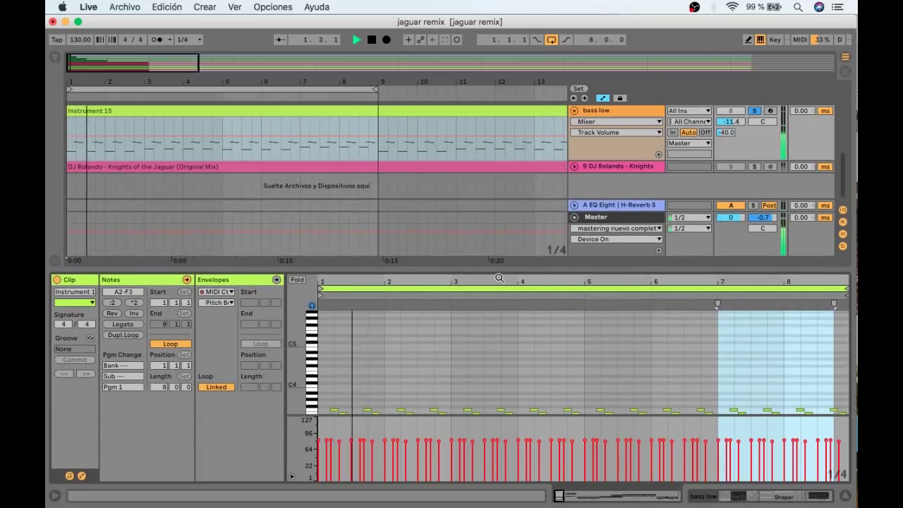
pyautogui.scroll(-5, 311, 359)
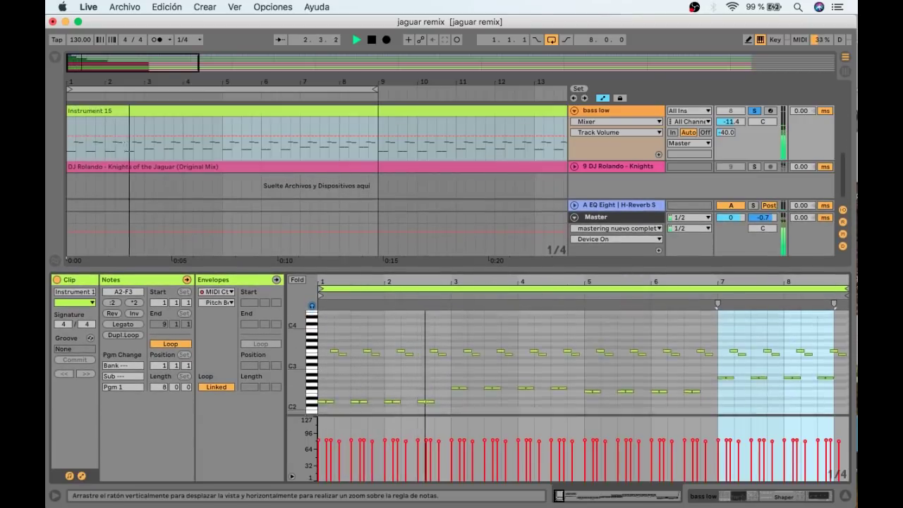
pyautogui.scroll(-3, 311, 359)
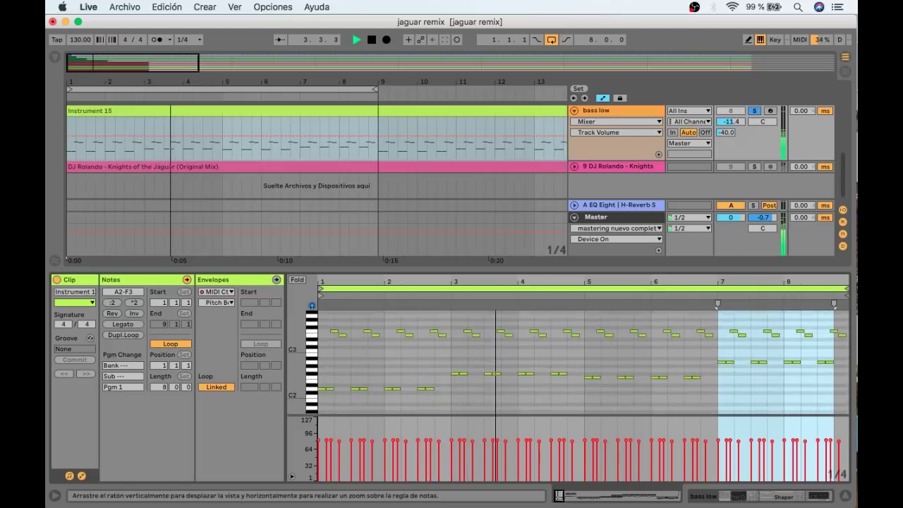
pyautogui.moveTo(310, 364); pyautogui.dragTo(300, 369)
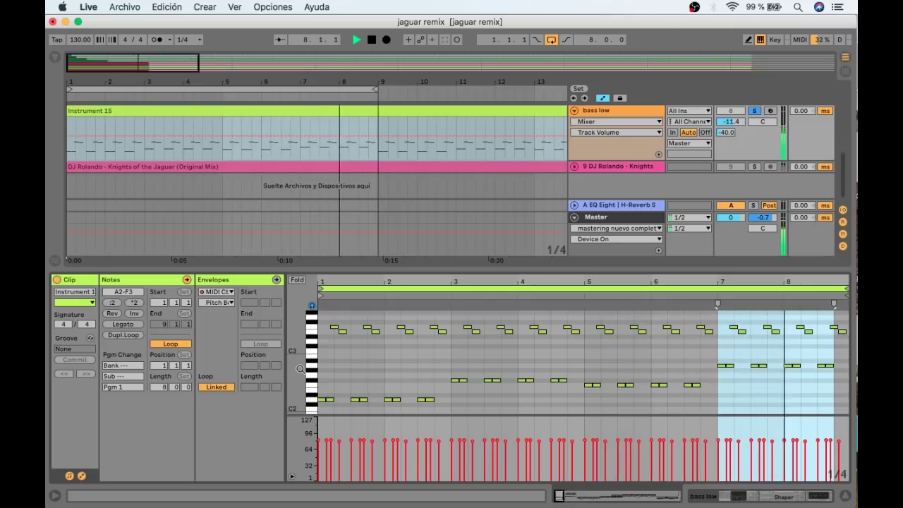
pyautogui.press('space')
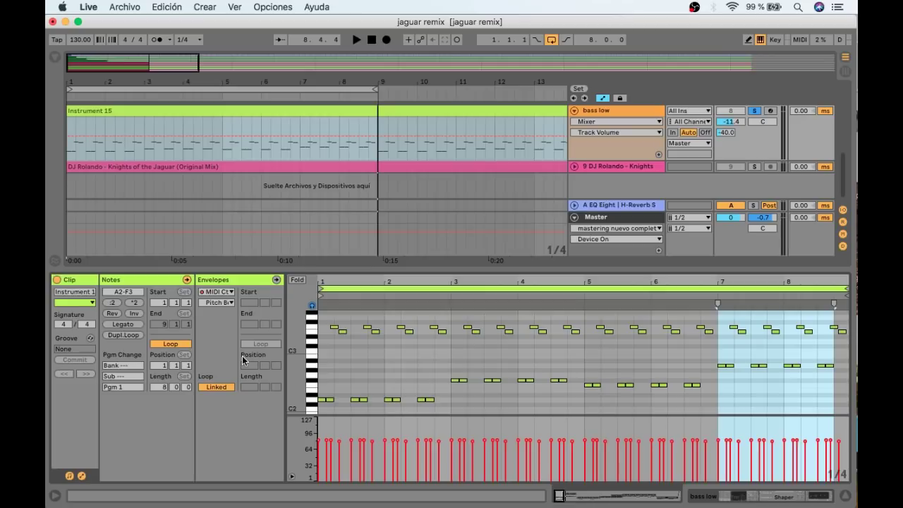
# Review the bass low track's device chain and compare its playback with EQ Eight bypassed and re-enabled
pyautogui.click(727, 495)
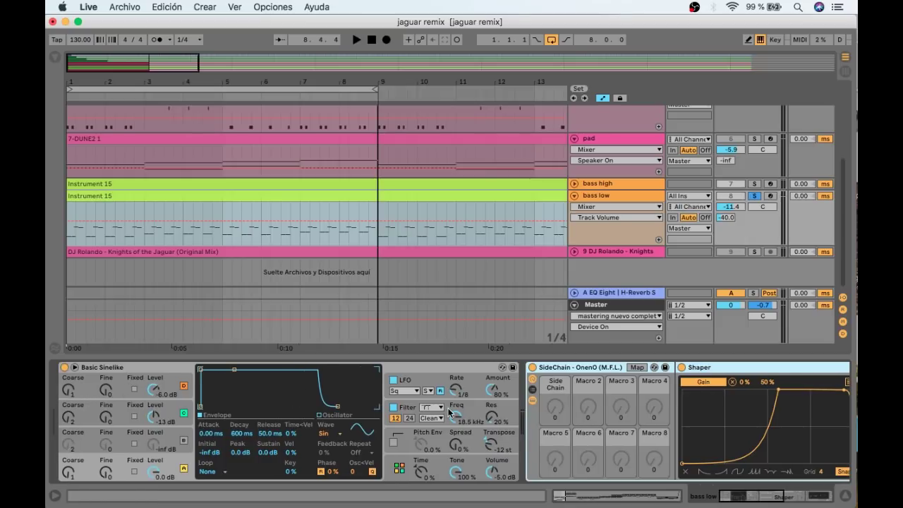
pyautogui.hscroll(8, 450, 414)
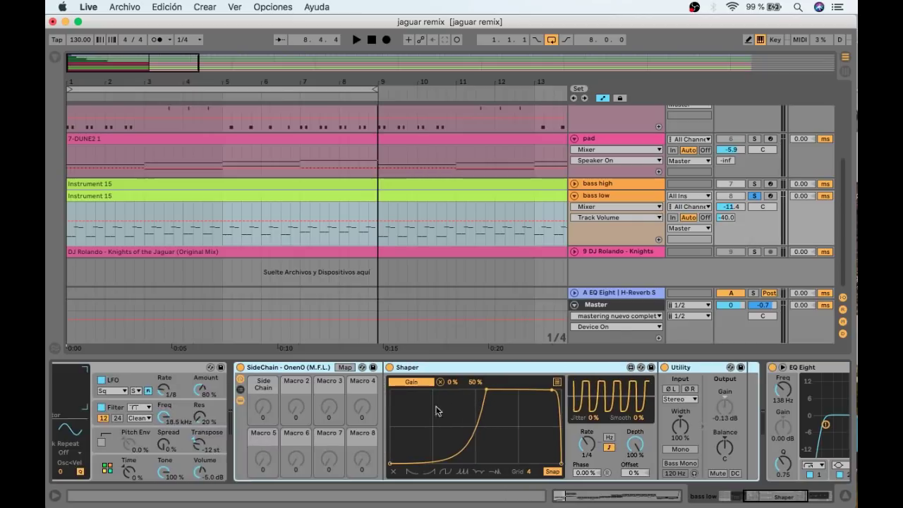
pyautogui.hscroll(2, 583, 418)
pyautogui.hscroll(6, 582, 417)
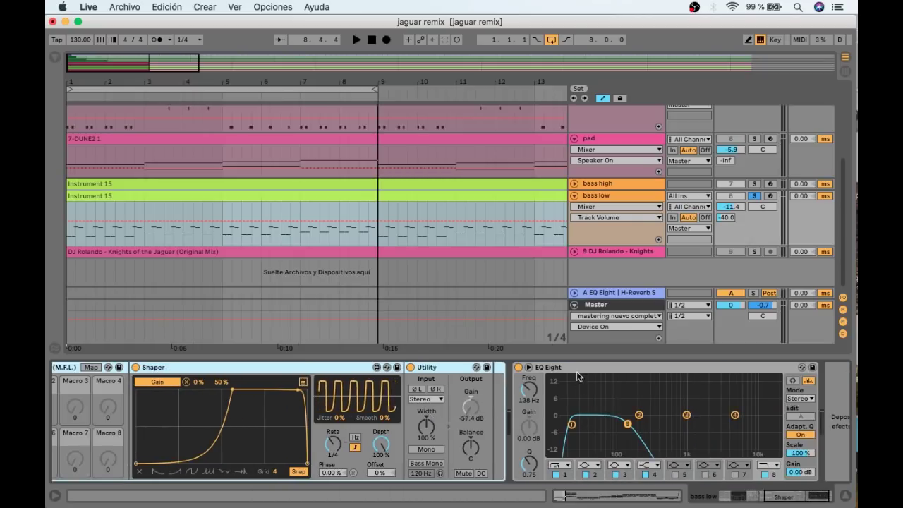
pyautogui.click(521, 372)
pyautogui.click(519, 368)
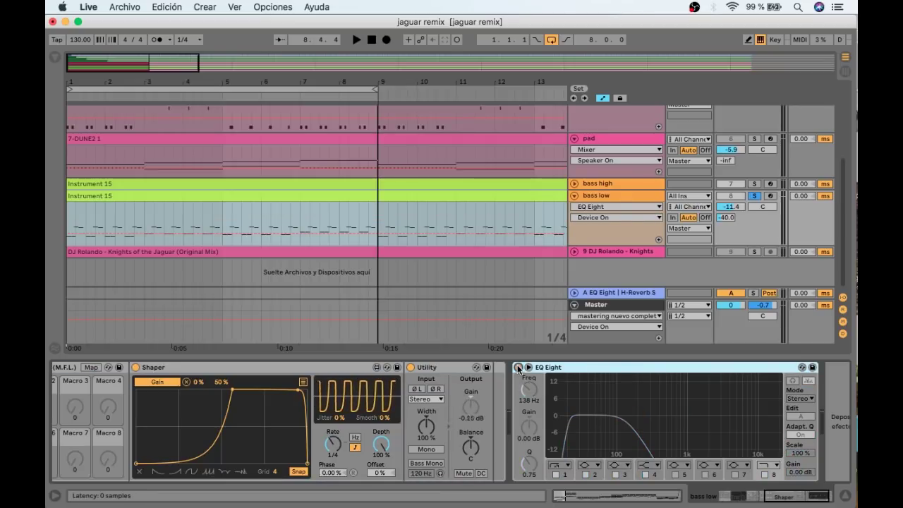
pyautogui.press('space')
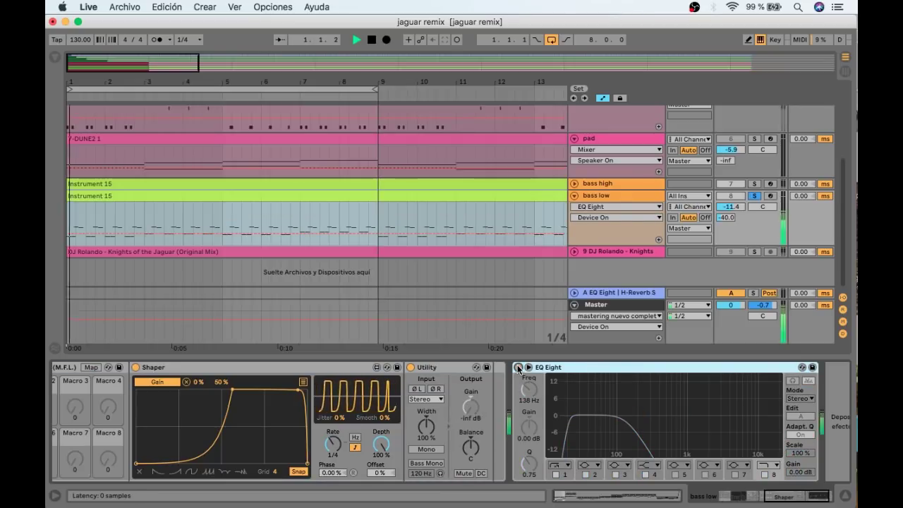
pyautogui.click(519, 367)
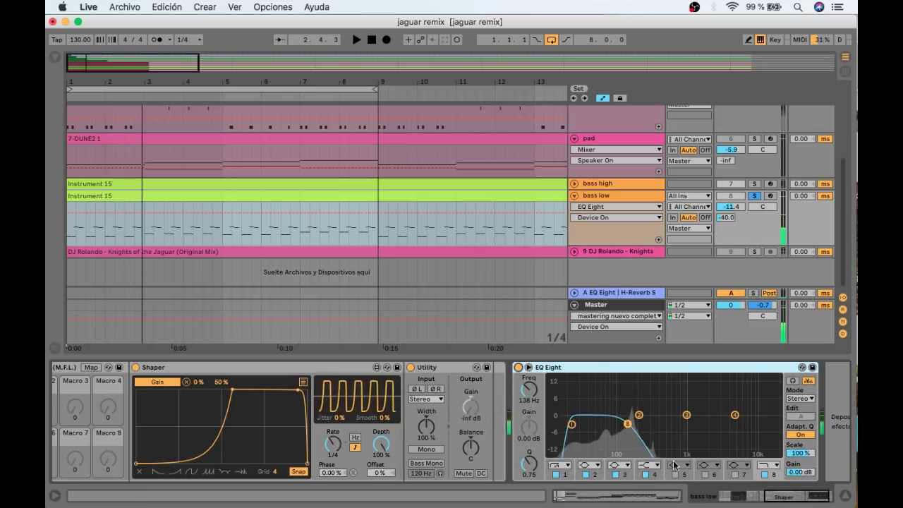
pyautogui.moveTo(470, 406); pyautogui.dragTo(455, 423)
pyautogui.hscroll(-5, 455, 423)
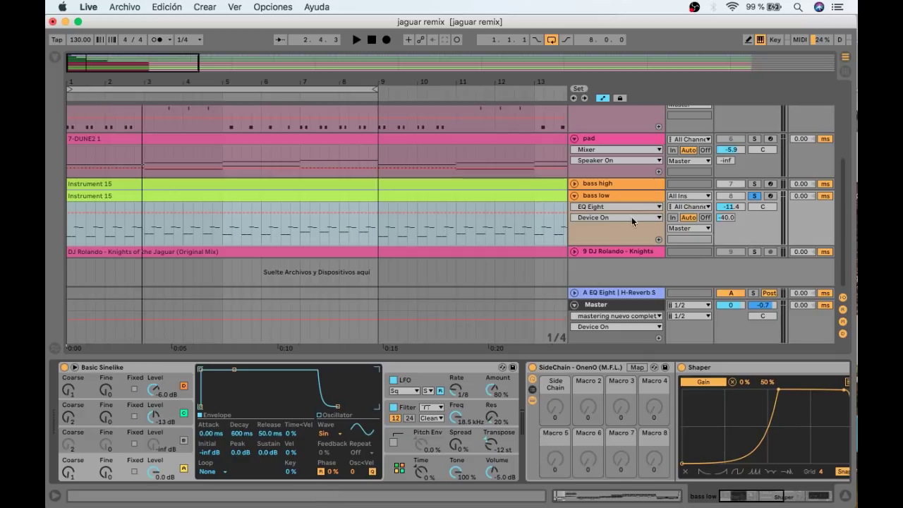
# Solo the bass high track and select it to show its DUNE2 instrument and EQ Eight
pyautogui.click(755, 184)
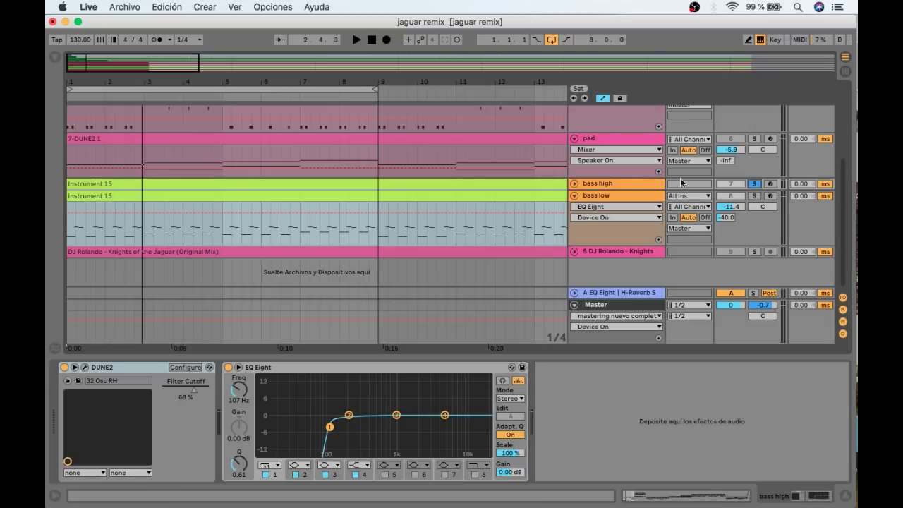
pyautogui.click(601, 185)
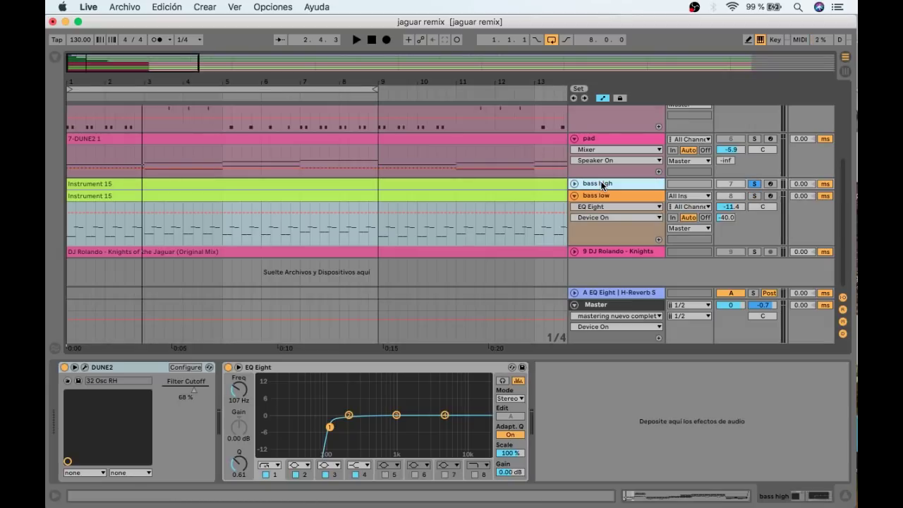
pyautogui.click(602, 185)
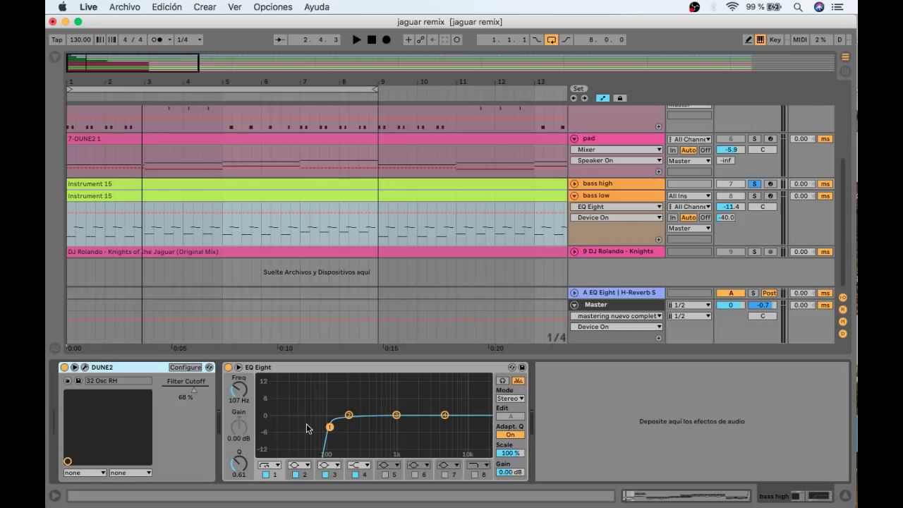
# Open the bass high track's DUNE2 instrument and examine its 32 Osc RH patch and filter cutoff during playback
pyautogui.click(85, 367)
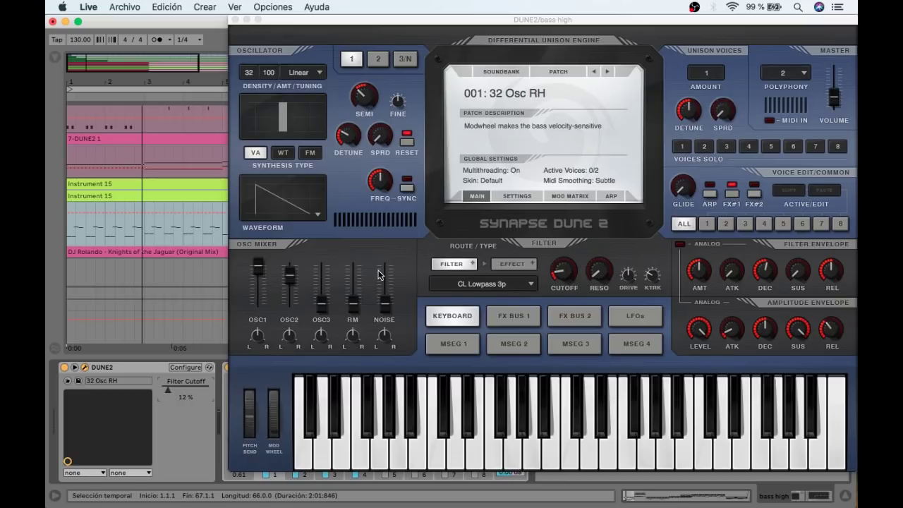
pyautogui.press('space')
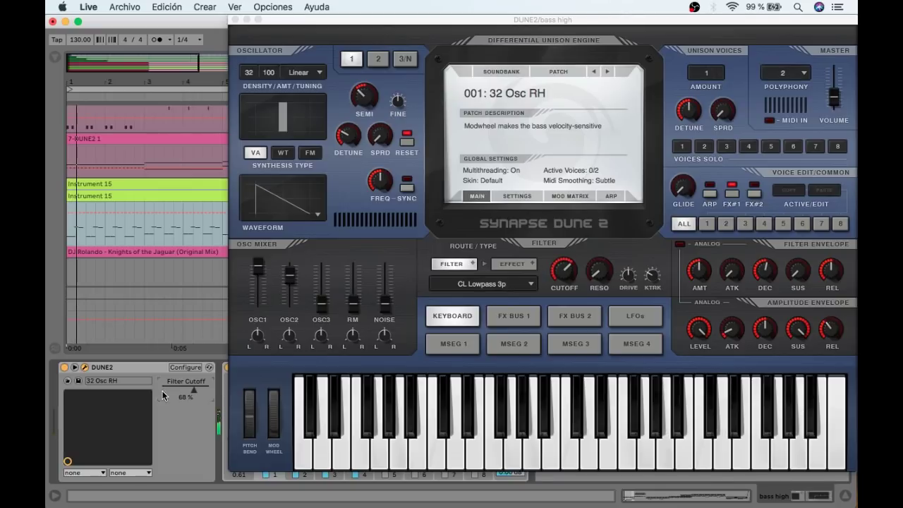
pyautogui.press('XF86AudioRaiseVolume')
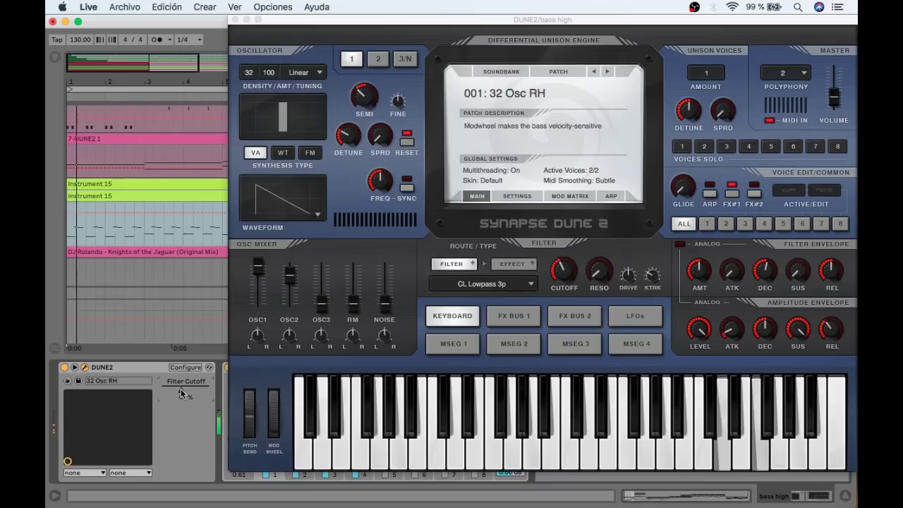
pyautogui.click(236, 19)
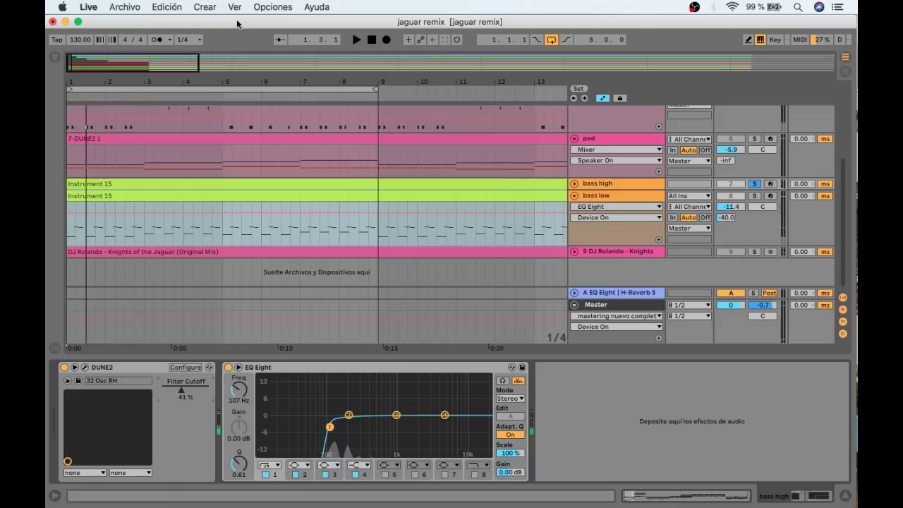
# Open the bass high track's MIDI clip, show its notes around C3 to C4 and shrink the velocity lane
pyautogui.click(182, 195)
pyautogui.doubleClick(181, 185)
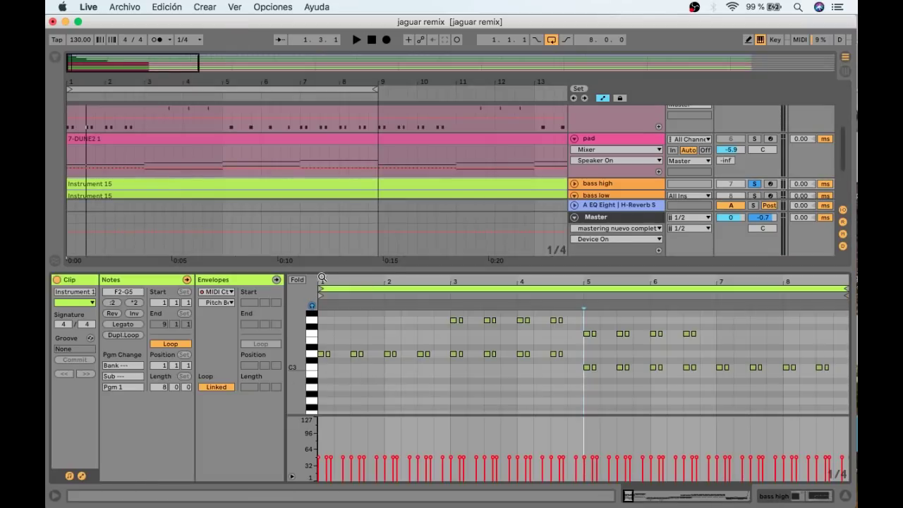
pyautogui.scroll(-5, 344, 278)
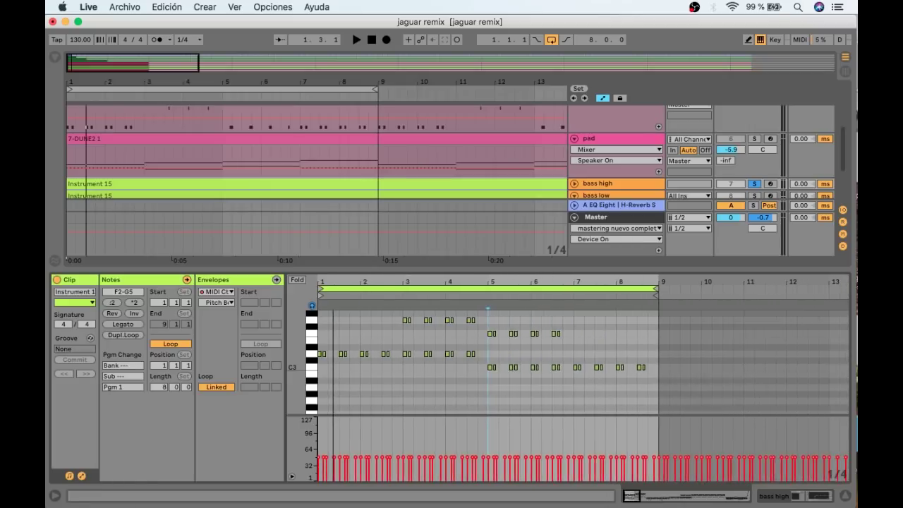
pyautogui.scroll(3, 343, 369)
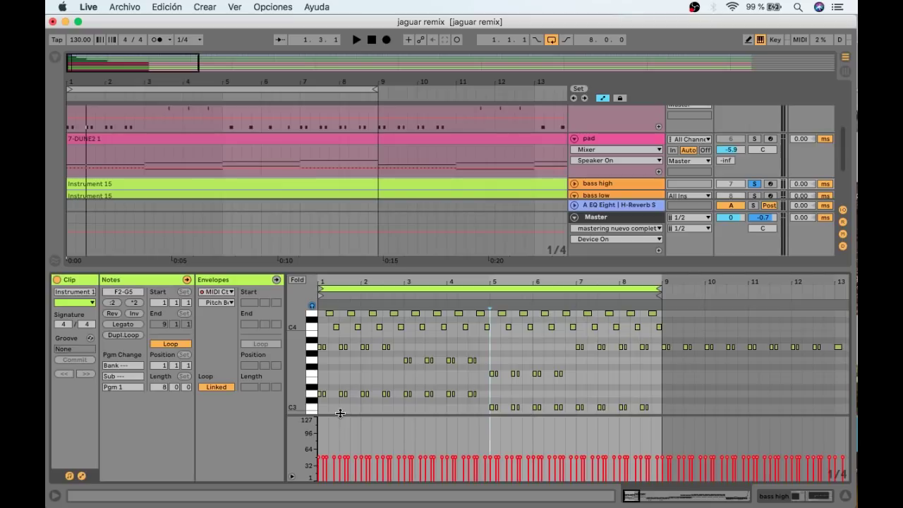
pyautogui.moveTo(339, 415); pyautogui.dragTo(337, 449)
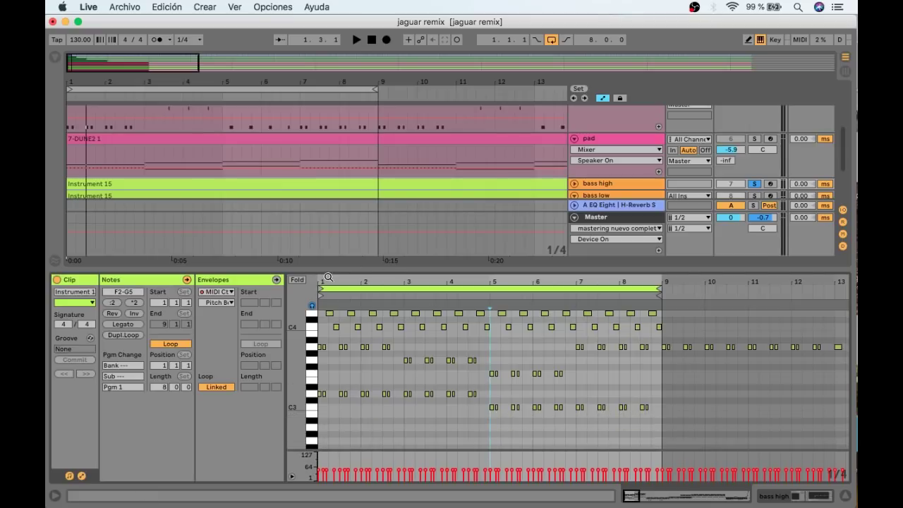
# Play the soloed bass high clip through its eight bars while following its note pattern
pyautogui.moveTo(328, 277); pyautogui.dragTo(318, 279)
pyautogui.press('space')
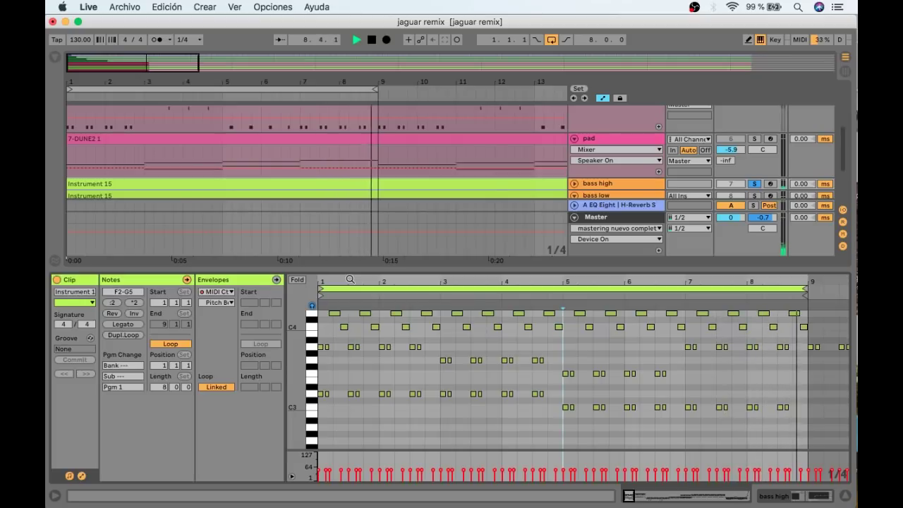
pyautogui.press('space')
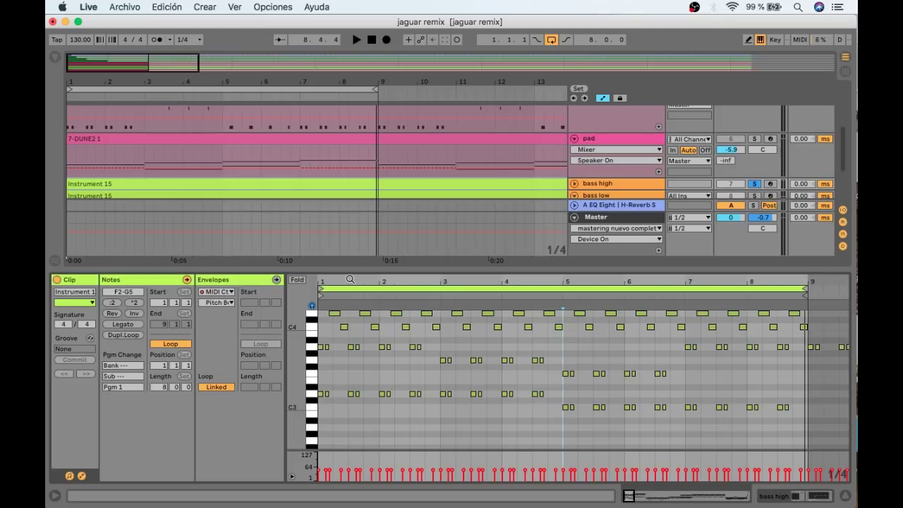
pyautogui.moveTo(349, 279); pyautogui.dragTo(319, 280)
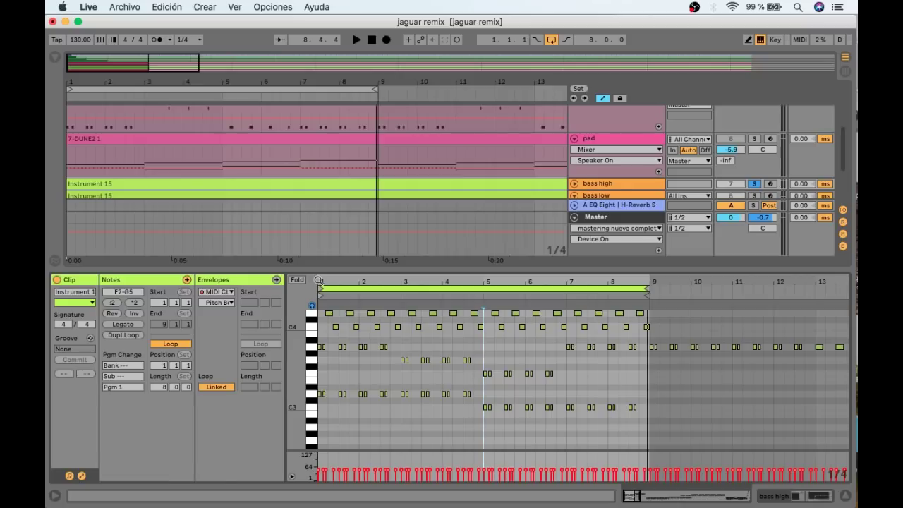
# Close the bass high clip view and open the melody track's MIDI clip in an enlarged note editor
pyautogui.moveTo(319, 271); pyautogui.dragTo(604, 478)
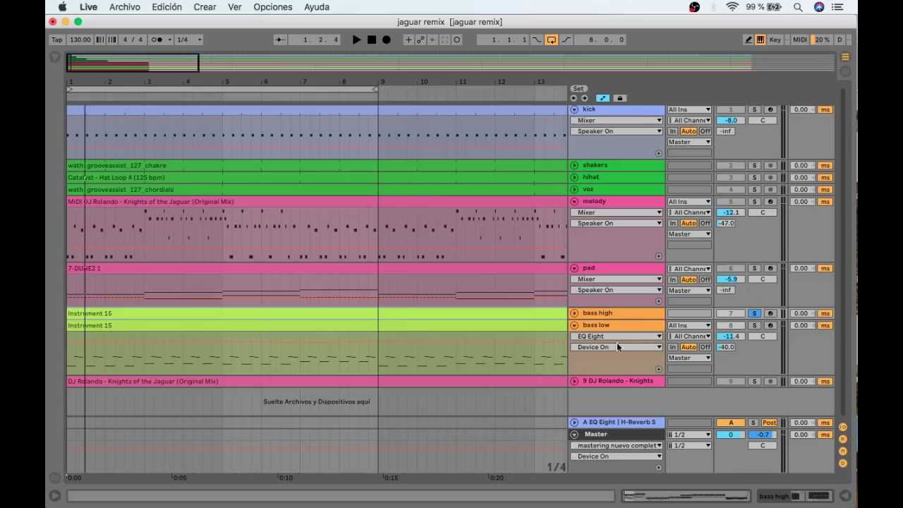
pyautogui.click(620, 270)
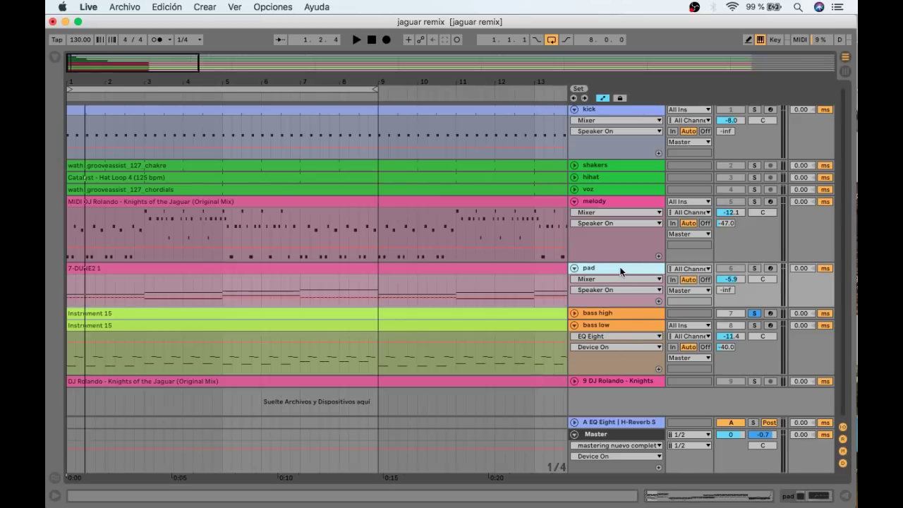
pyautogui.click(630, 200)
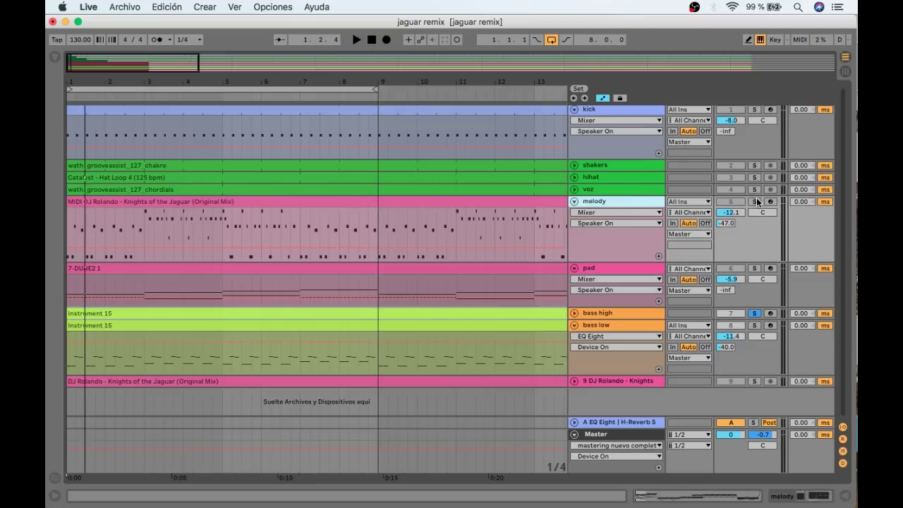
pyautogui.doubleClick(417, 201)
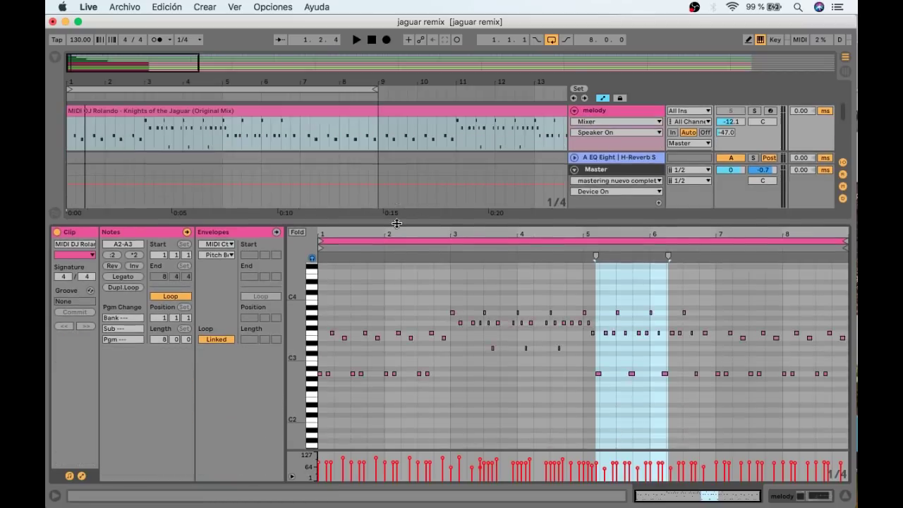
pyautogui.moveTo(398, 354); pyautogui.dragTo(394, 163)
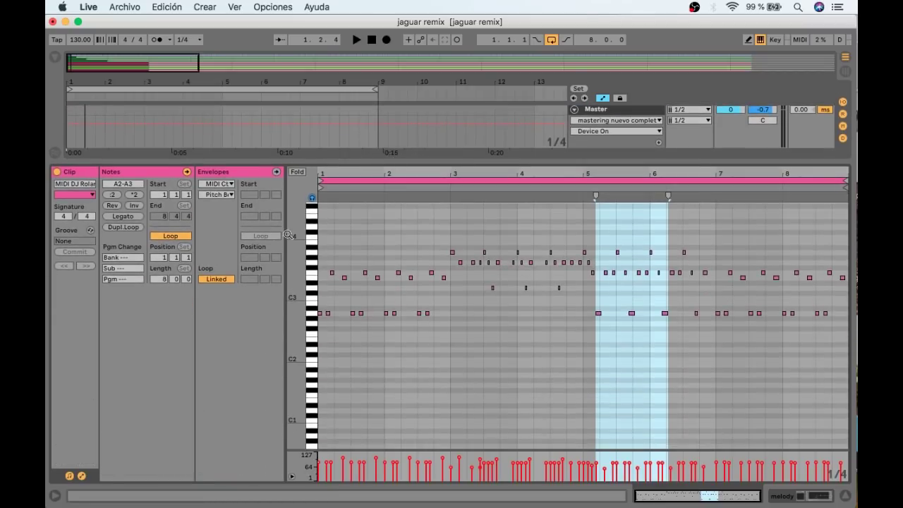
pyautogui.moveTo(290, 258); pyautogui.dragTo(291, 259)
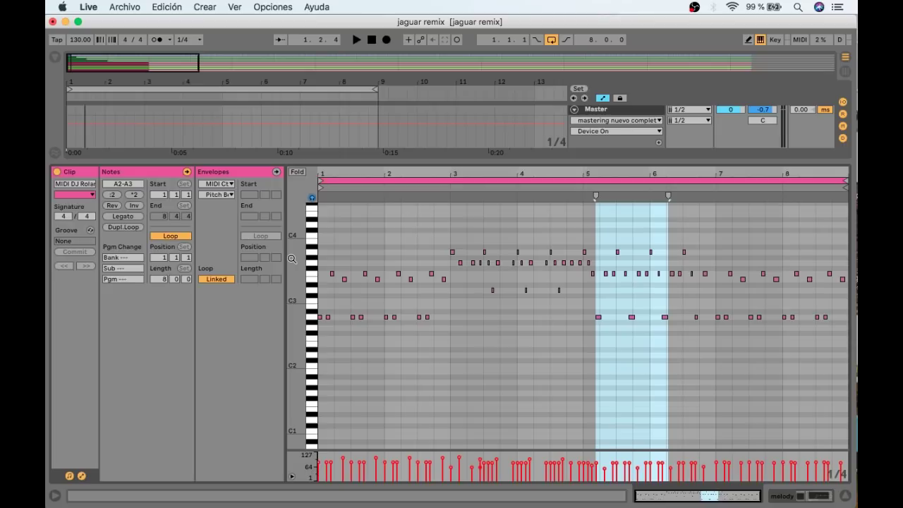
# Solo the melody track and play its eight bars while reviewing its devices and MIDI notes
pyautogui.moveTo(762, 161); pyautogui.dragTo(764, 283)
pyautogui.press('space')
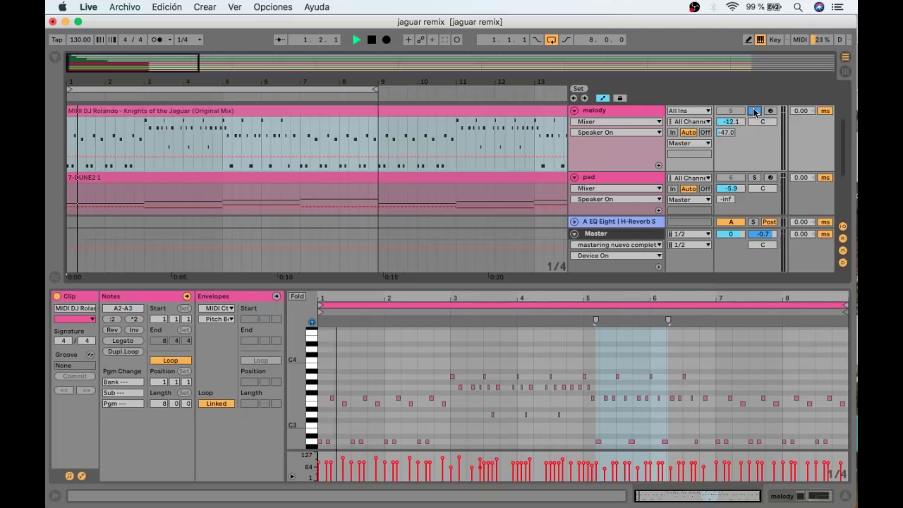
pyautogui.click(791, 496)
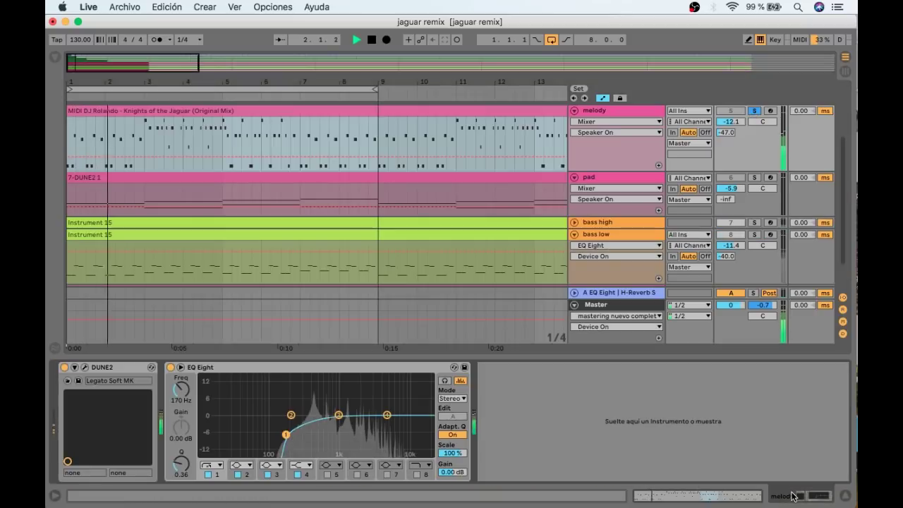
pyautogui.doubleClick(341, 113)
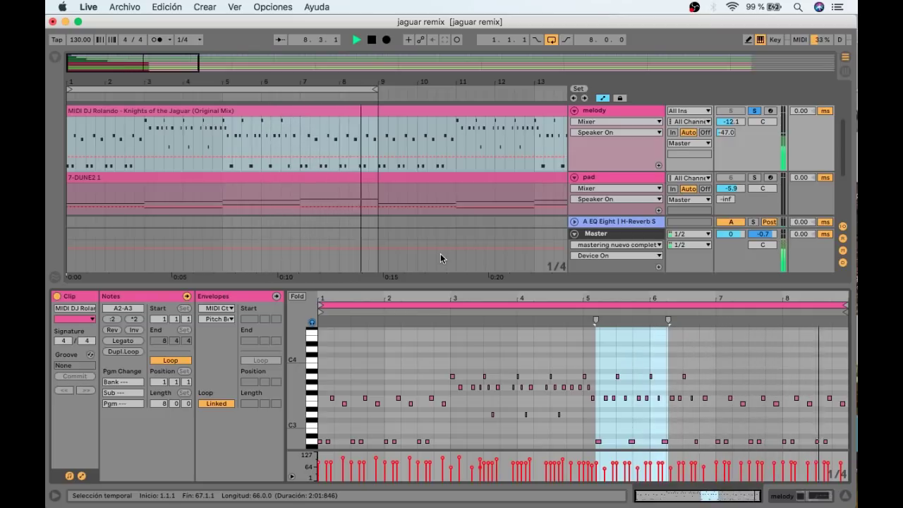
pyautogui.press('space')
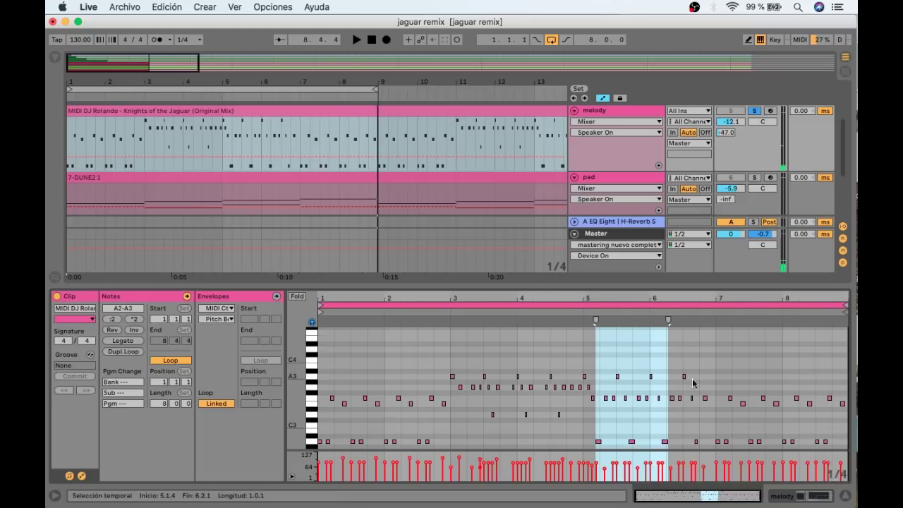
# Review the melody track's DUNE2 patch Legato Soft MK, show its Filter Cutoff automation and collapse the device view
pyautogui.press('super+z')
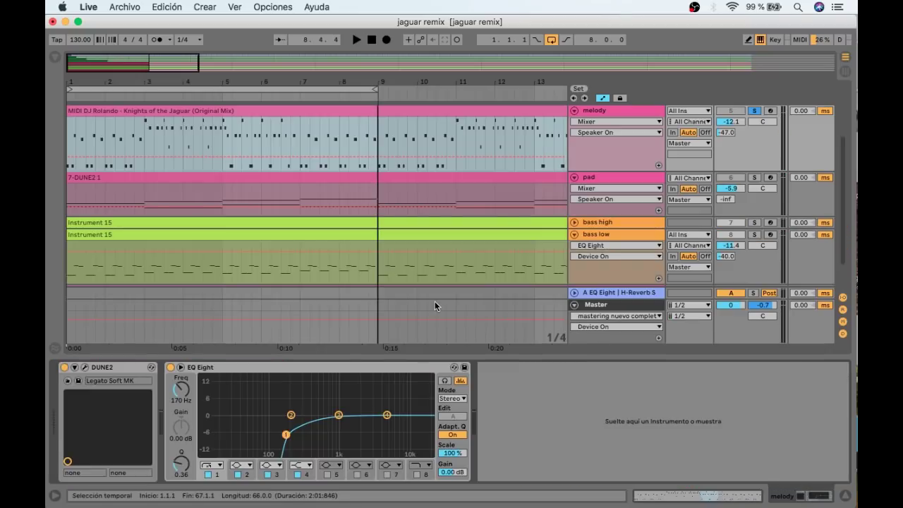
pyautogui.click(85, 367)
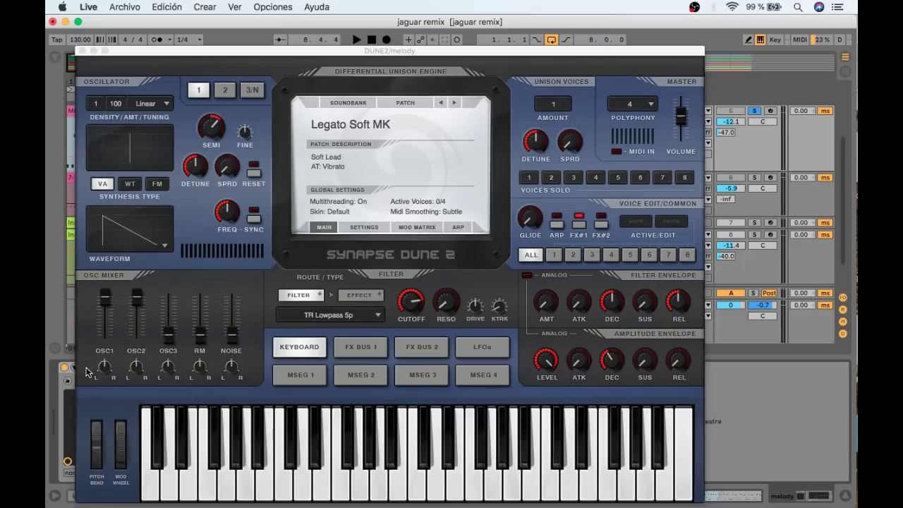
pyautogui.click(85, 367)
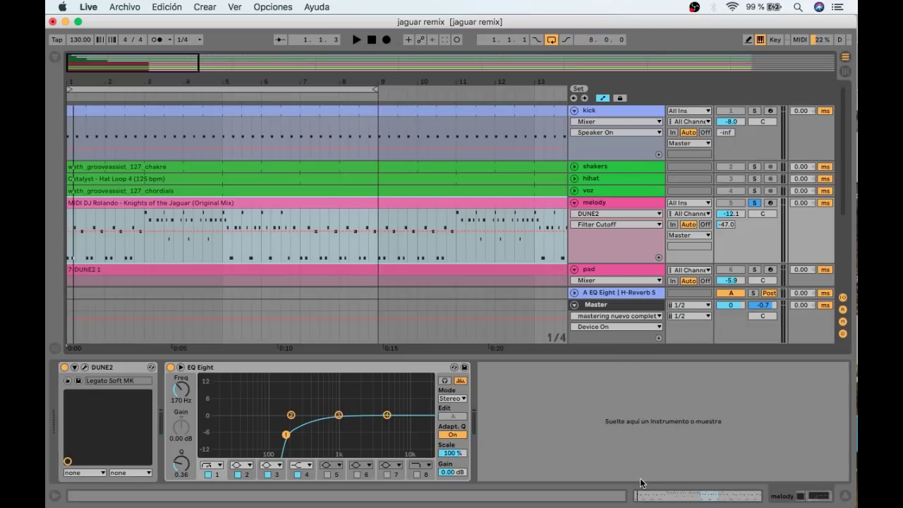
pyautogui.click(840, 494)
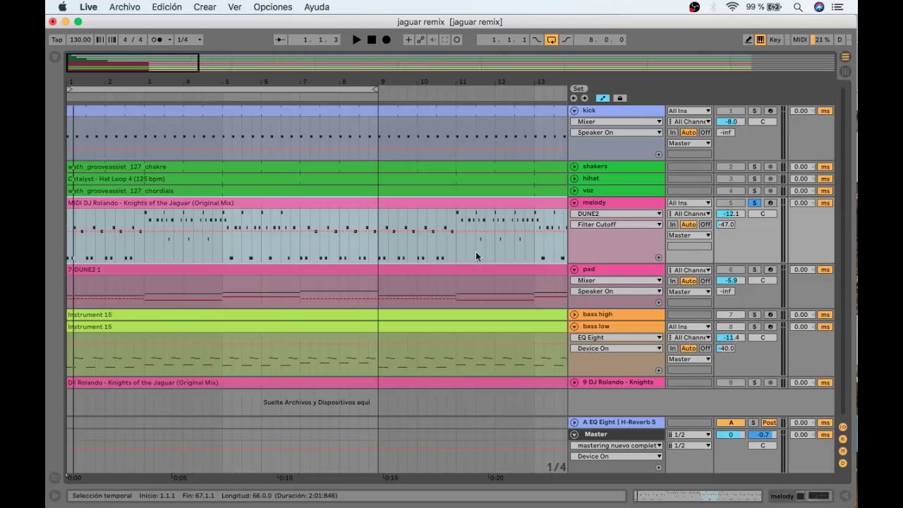
# Unsolo the melody track, loop the whole 66-bar arrangement and play it with the kick and bass low active
pyautogui.click(755, 203)
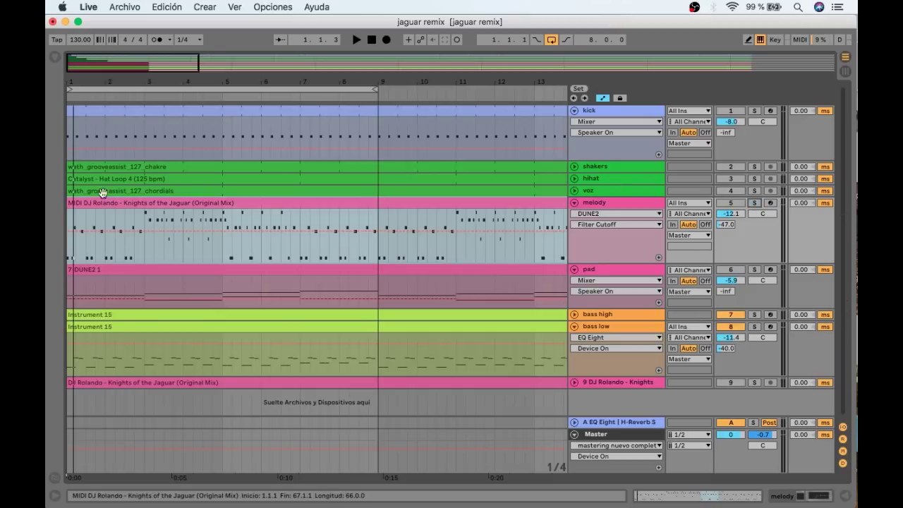
pyautogui.moveTo(153, 76); pyautogui.dragTo(152, 138)
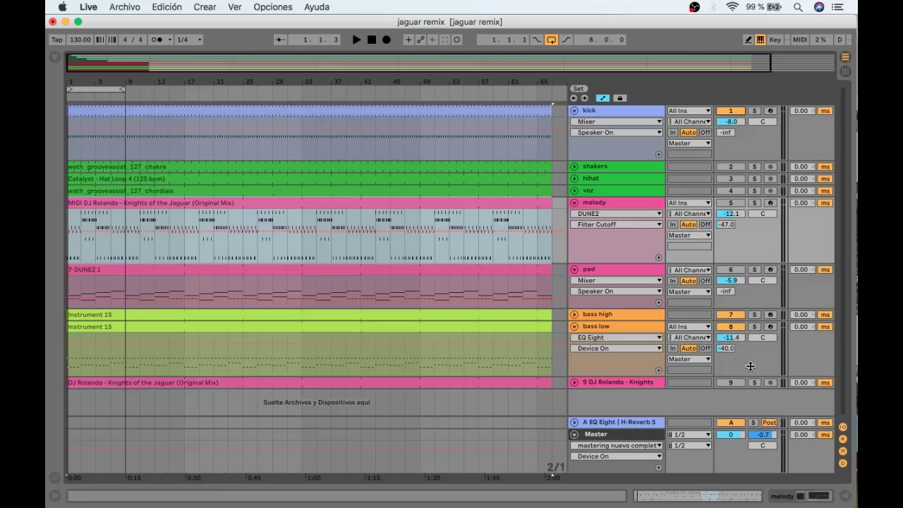
pyautogui.press('super+a')
pyautogui.press('super+l')
pyautogui.press('space')
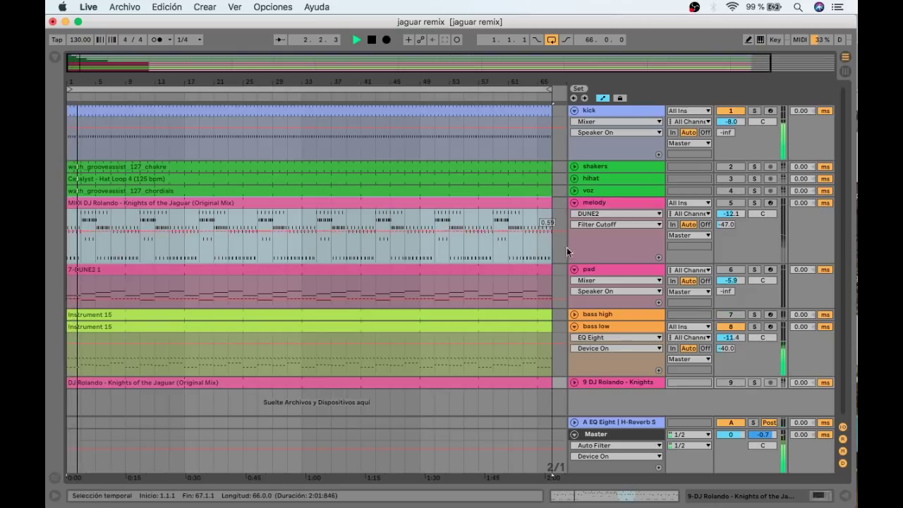
# Automate the master's Auto Filter Device On parameter to switch off from bar 9 through the end of the arrangement
pyautogui.press('b')
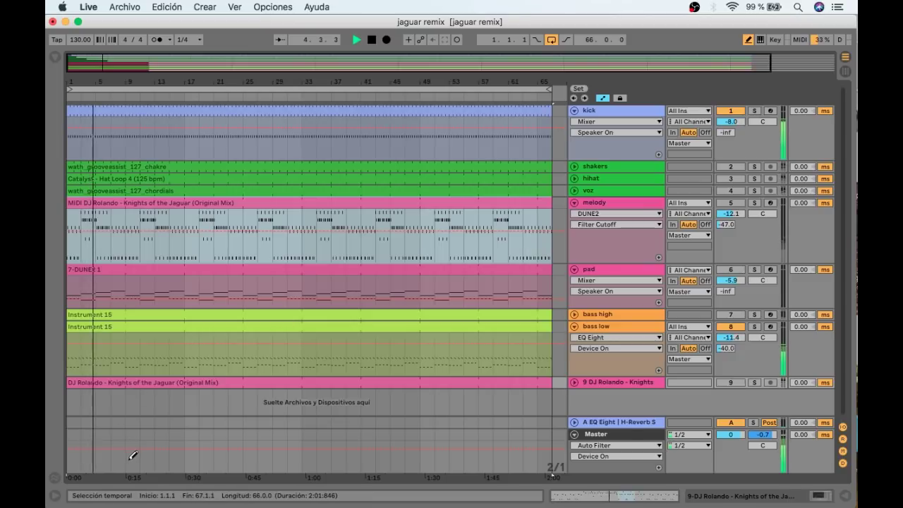
pyautogui.moveTo(131, 443)
pyautogui.mouseDown()
pyautogui.moveTo(144, 466)
pyautogui.moveTo(184, 466)
pyautogui.mouseUp()
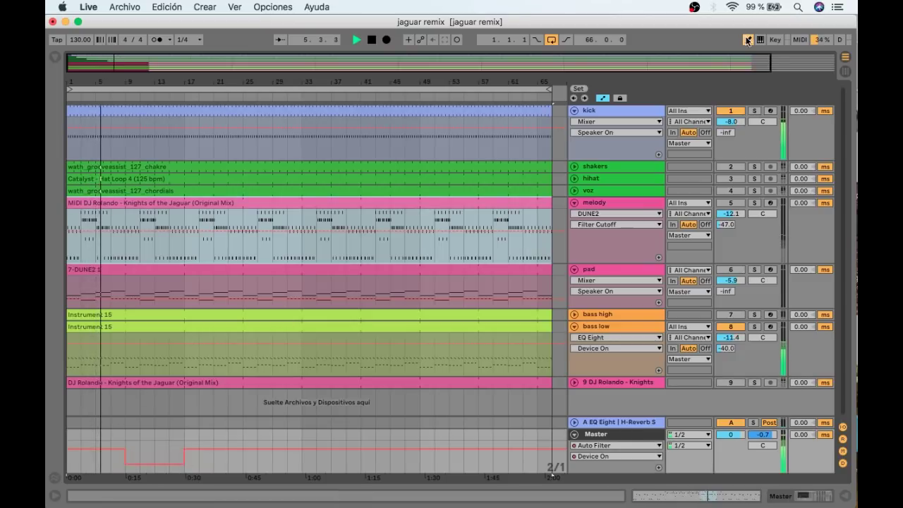
pyautogui.press('b')
pyautogui.click(184, 447)
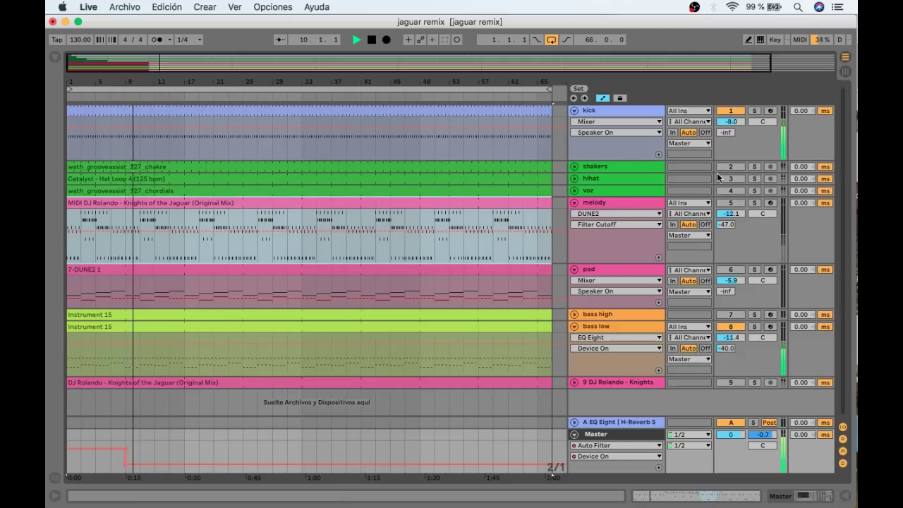
pyautogui.press('space')
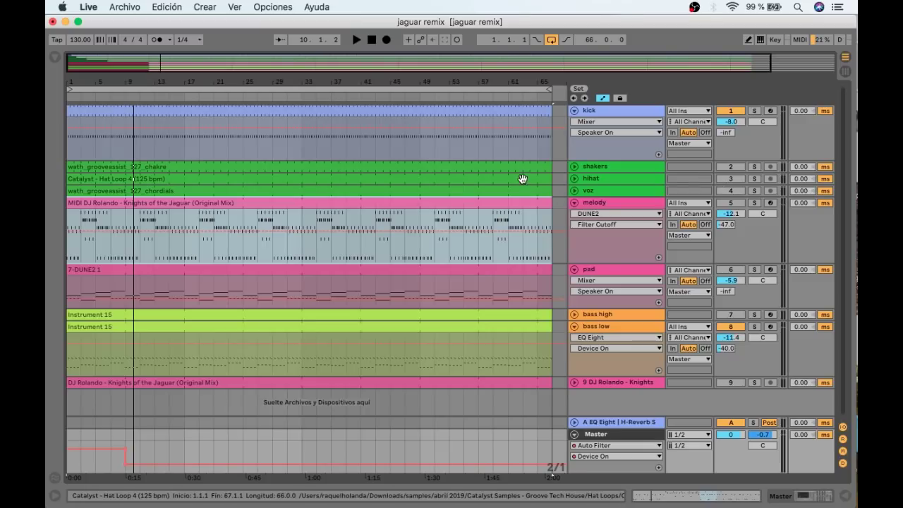
# Unfold the hihat track, split its clip at bar 9 and open the sample settings of the first eight-bar clip
pyautogui.click(574, 178)
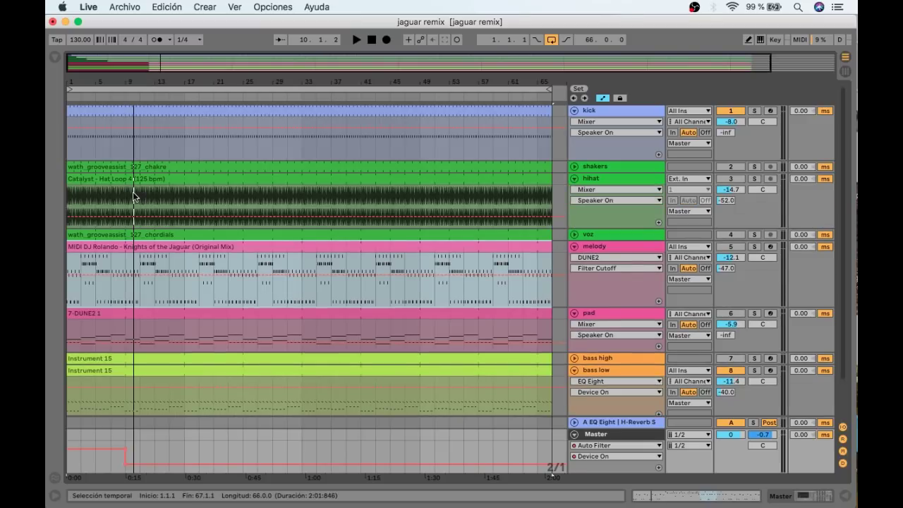
pyautogui.moveTo(127, 196); pyautogui.dragTo(68, 185)
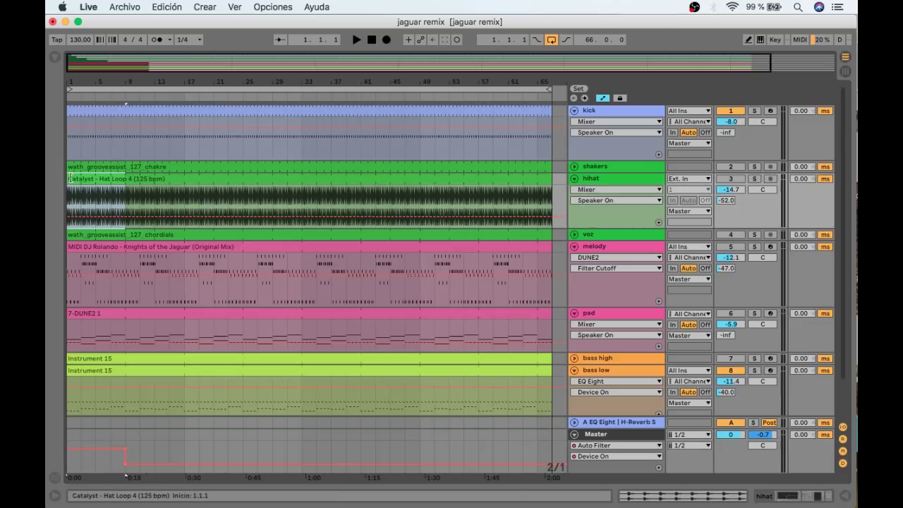
pyautogui.doubleClick(96, 178)
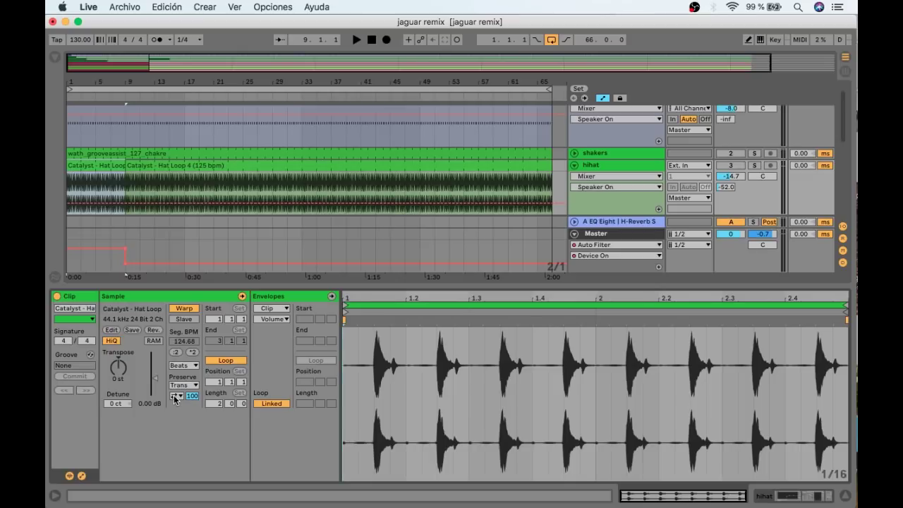
# Turn off the first hihat clip's transient looping and set its transient envelope to 2 while auditioning the track in solo
pyautogui.click(175, 396)
pyautogui.click(176, 406)
pyautogui.press('space')
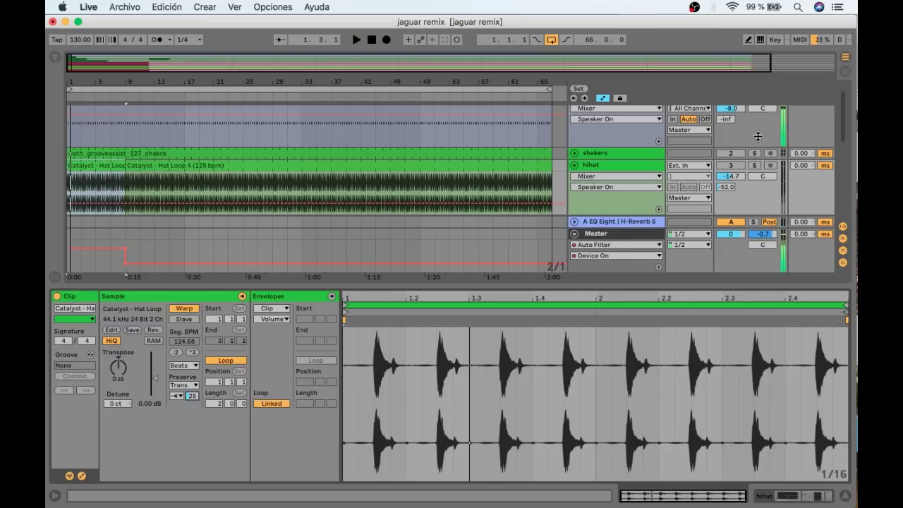
pyautogui.click(753, 166)
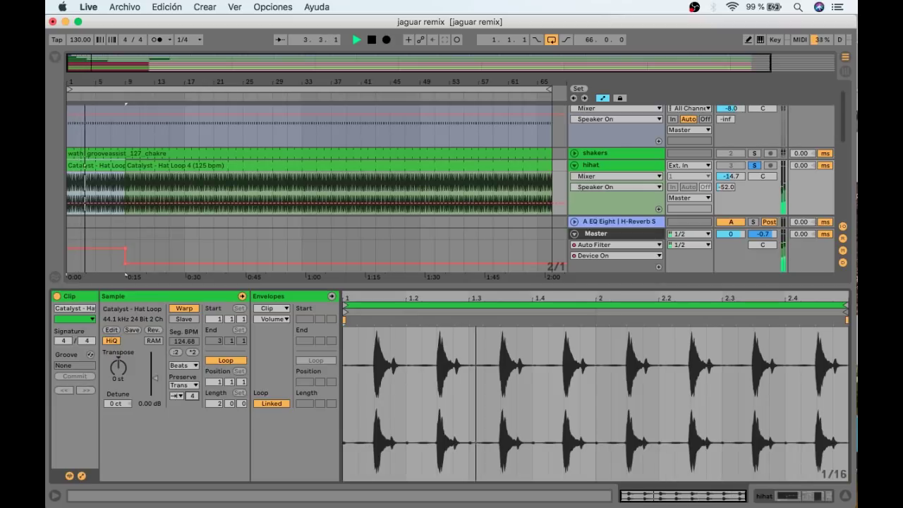
pyautogui.write('1000')
pyautogui.press('Return')
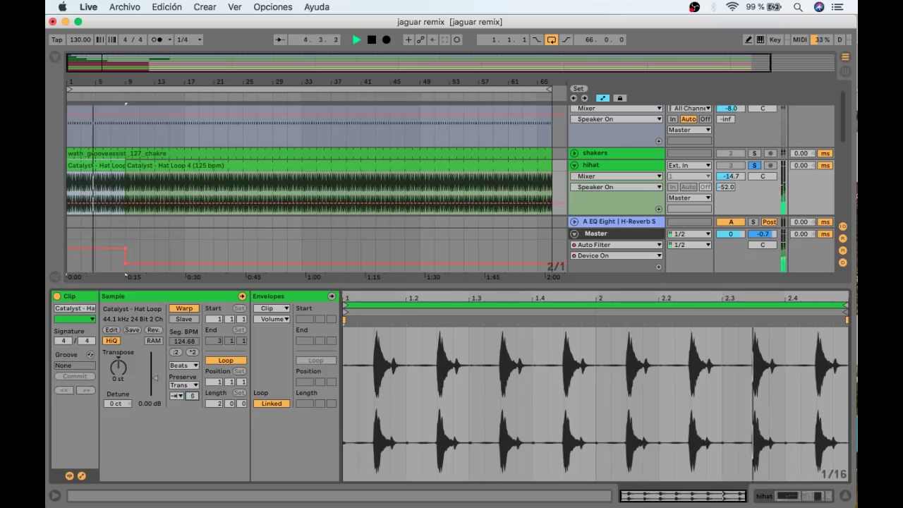
pyautogui.write('2')
pyautogui.press('Return')
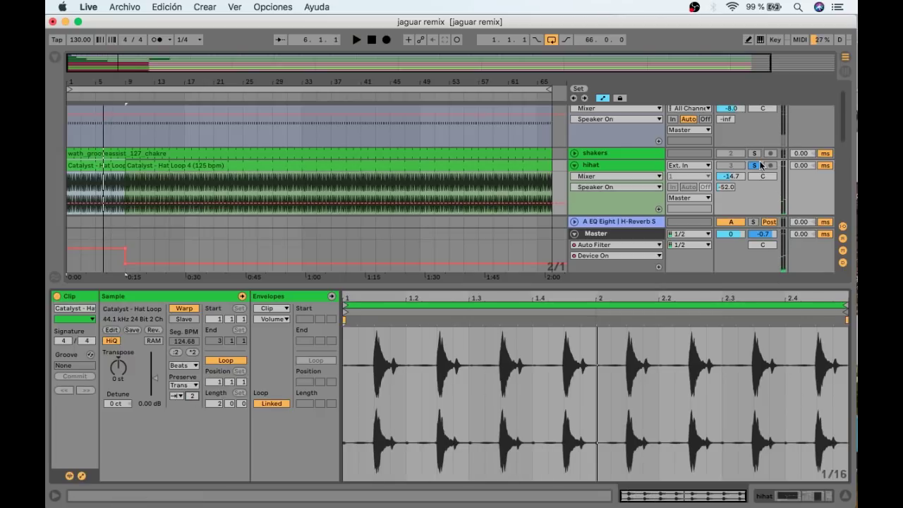
pyautogui.press('space')
pyautogui.click(754, 165)
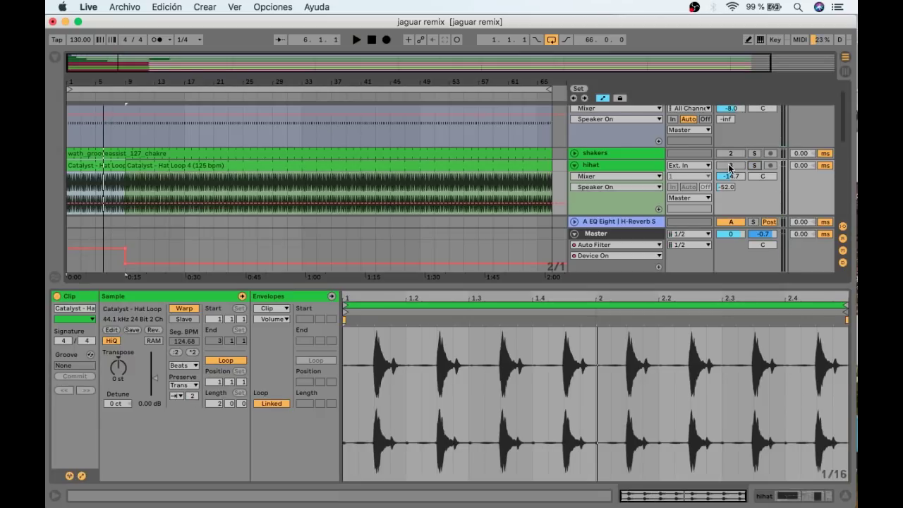
# Activate the hihat track, colour its first clip pale yellow and give the arrangement more room above the clip details
pyautogui.click(730, 167)
pyautogui.rightClick(94, 166)
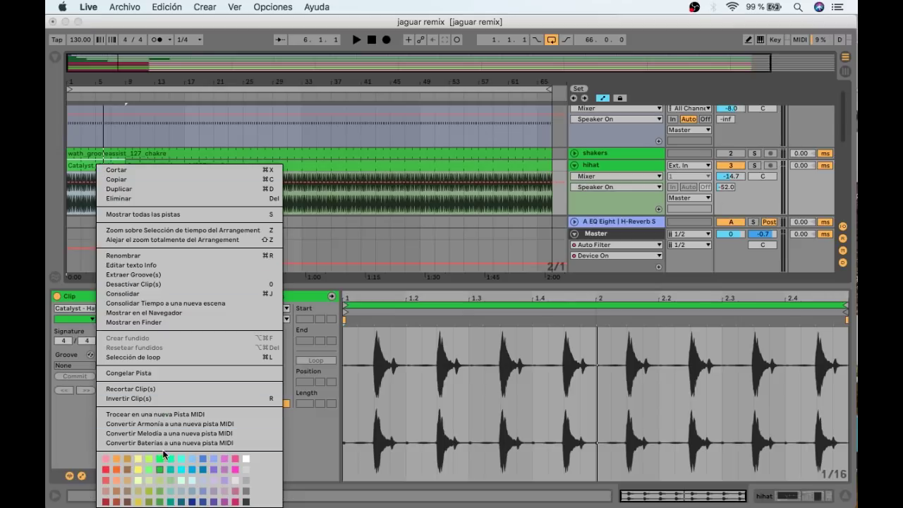
pyautogui.click(140, 458)
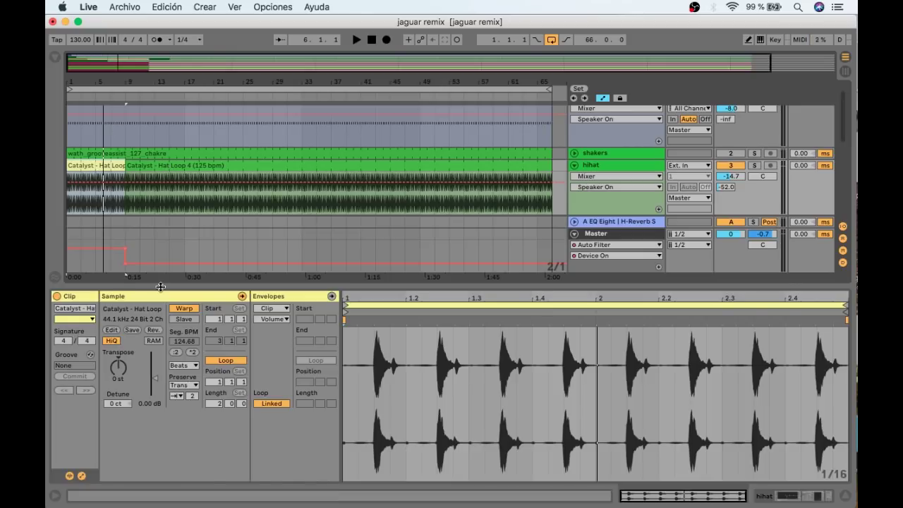
pyautogui.moveTo(160, 286); pyautogui.dragTo(161, 423)
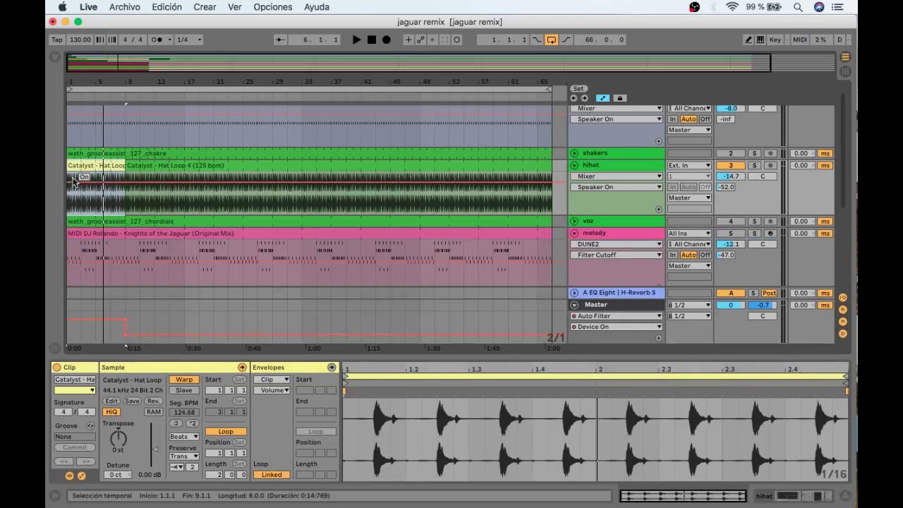
# Place the yellow hihat clip from bar 9 to bar 25, leaving the first eight bars empty, and play the arrangement
pyautogui.moveTo(98, 165); pyautogui.dragTo(242, 166)
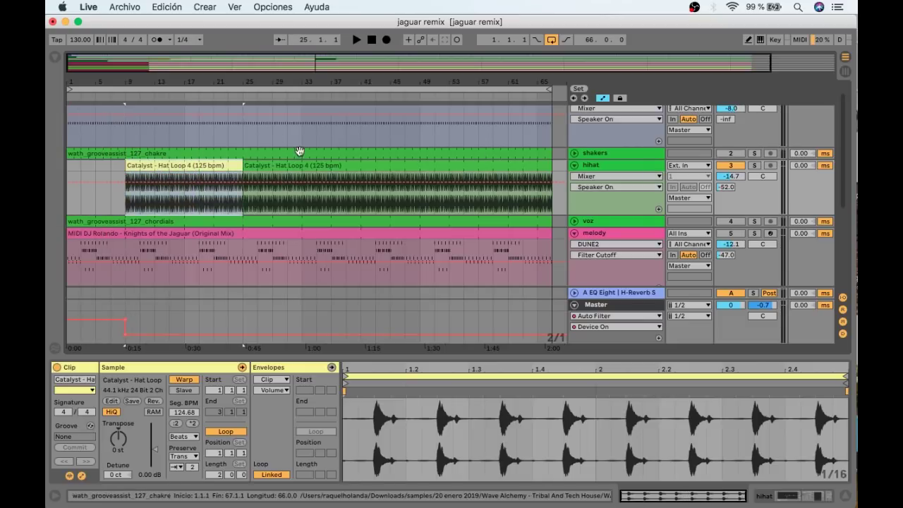
pyautogui.press('super+a')
pyautogui.press('space')
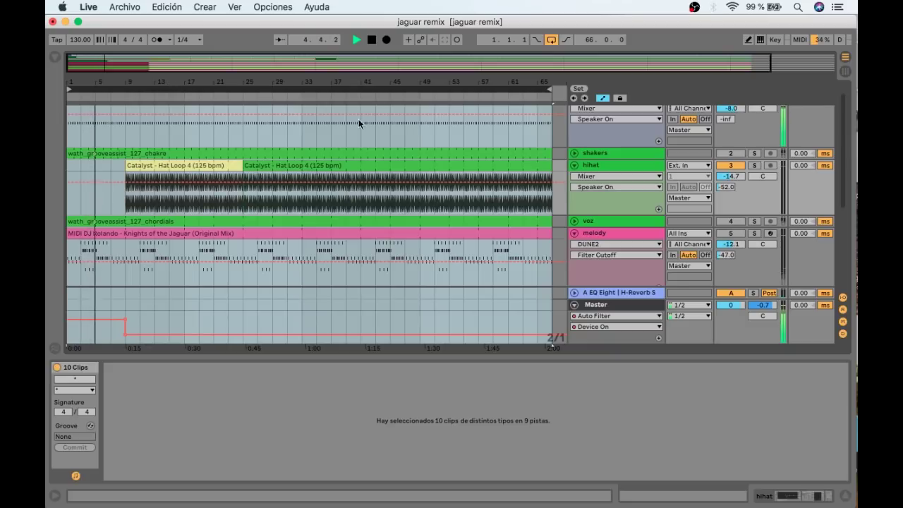
# Hide the clip details, fold the bass low track and unfold the bass high track with its clip selected
pyautogui.click(846, 496)
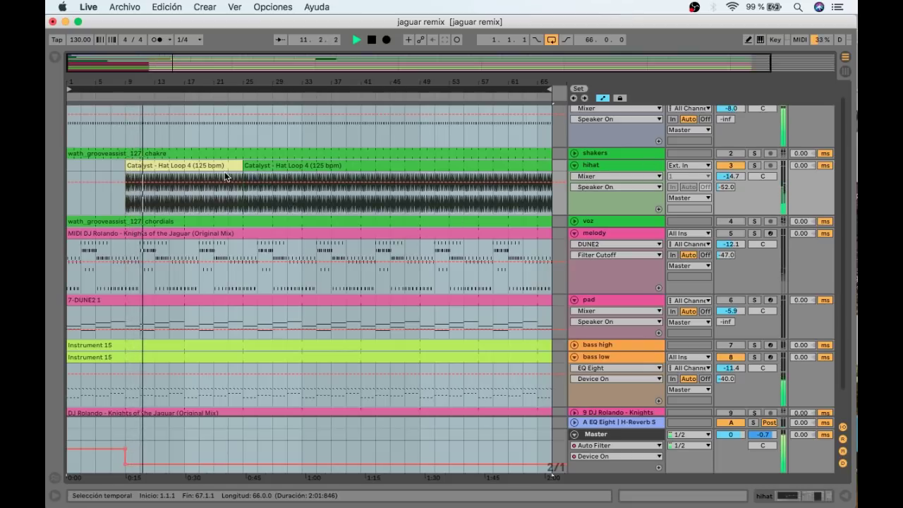
pyautogui.scroll(-1, 238, 232)
pyautogui.scroll(-1, 237, 231)
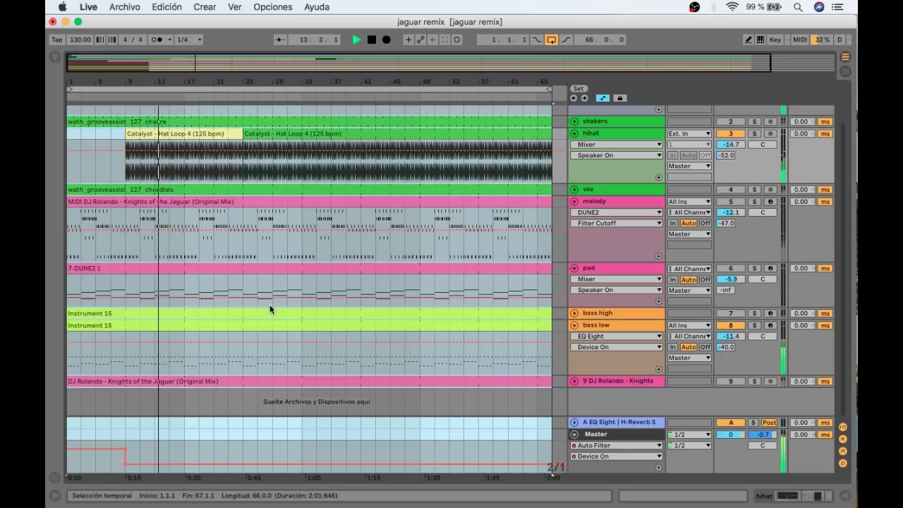
pyautogui.click(250, 313)
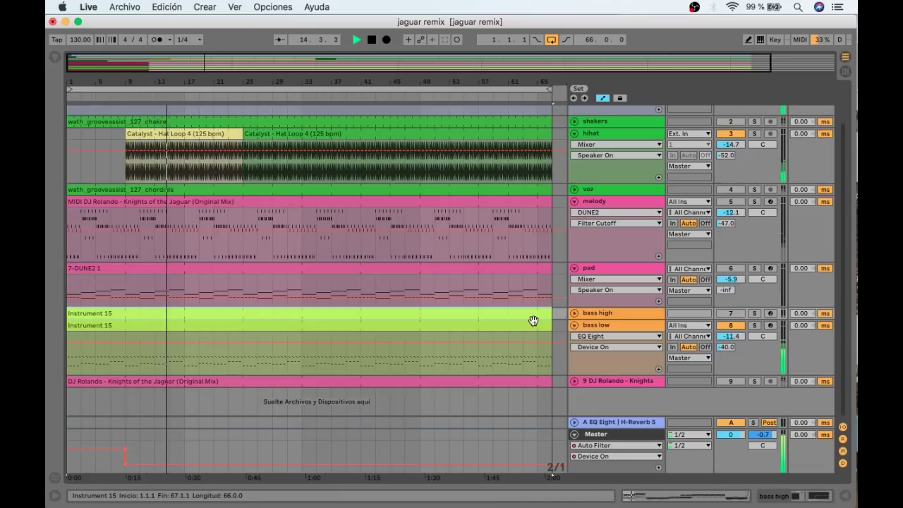
pyautogui.click(574, 325)
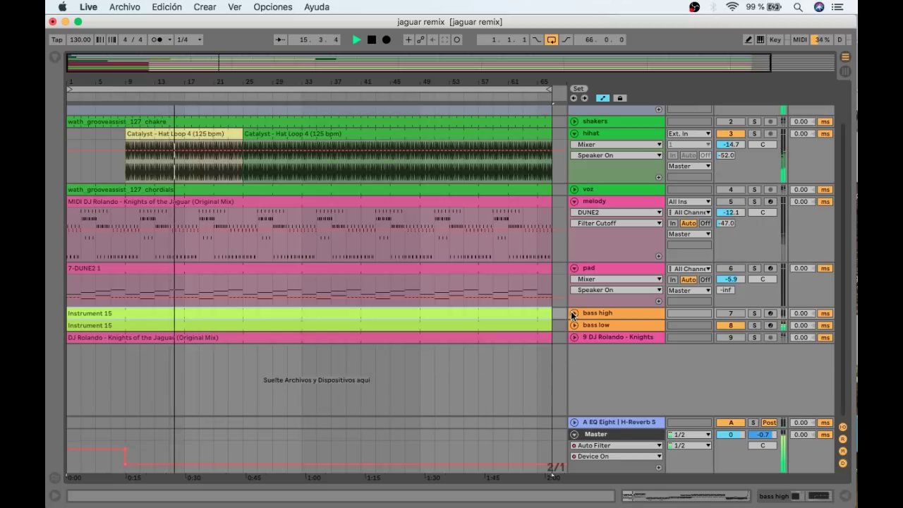
pyautogui.press('super+a')
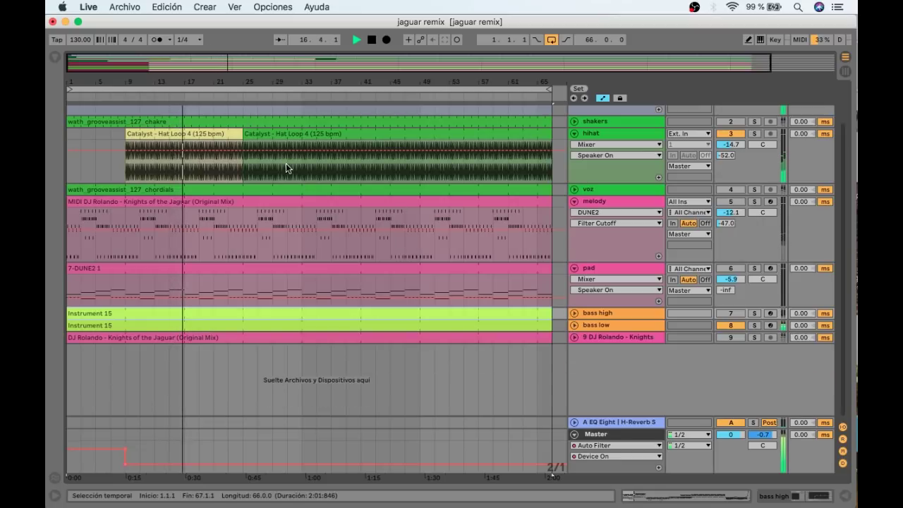
pyautogui.click(574, 314)
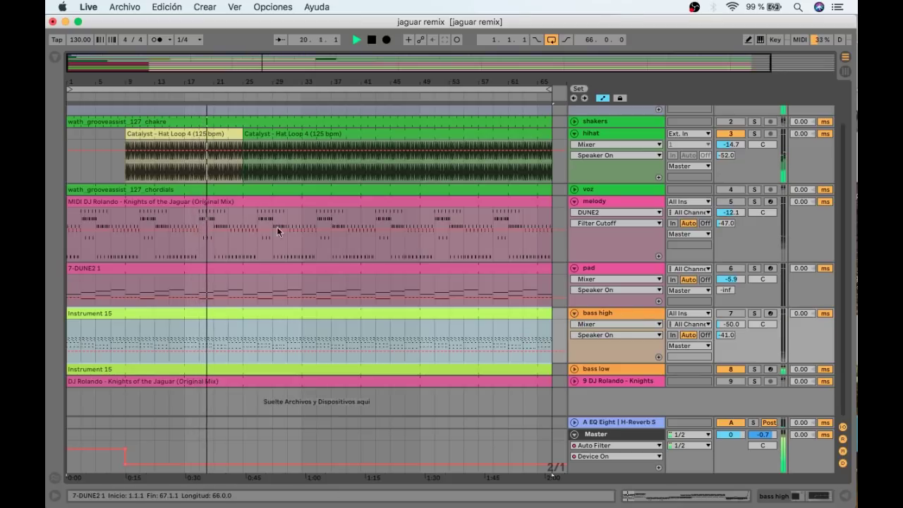
# Draw automation on the master that switches the Auto Filter on from bar 23 to bar 25
pyautogui.click(749, 40)
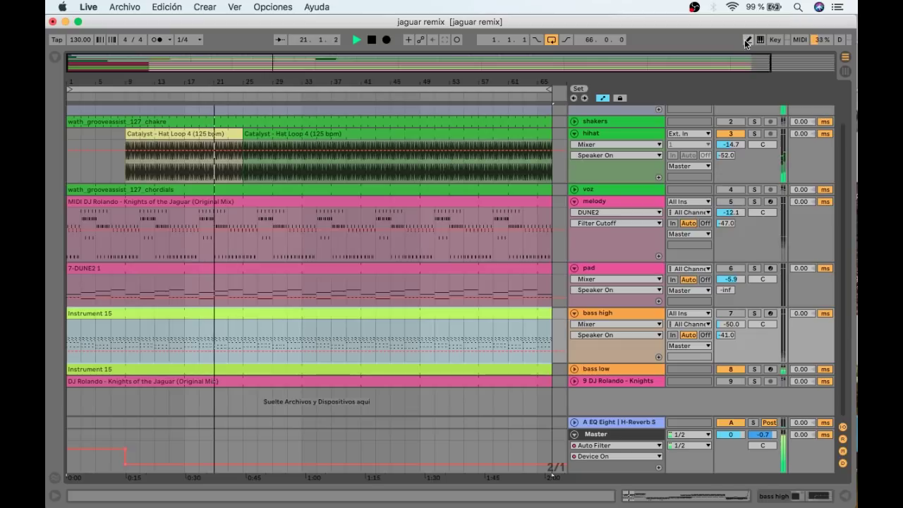
pyautogui.click(242, 447)
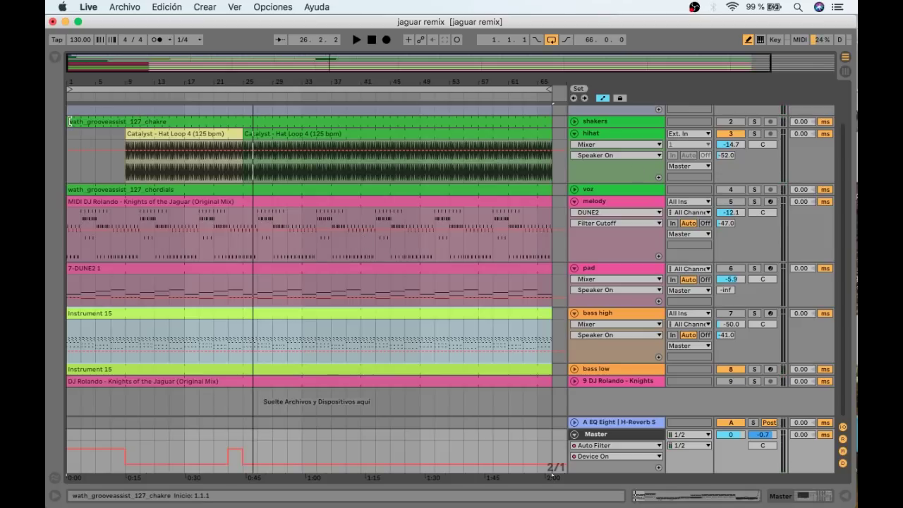
# Stop playback, trim the shakers clip so it starts at bar 33 and colour it pink
pyautogui.click(136, 122)
pyautogui.press('space')
pyautogui.moveTo(75, 121); pyautogui.dragTo(303, 125)
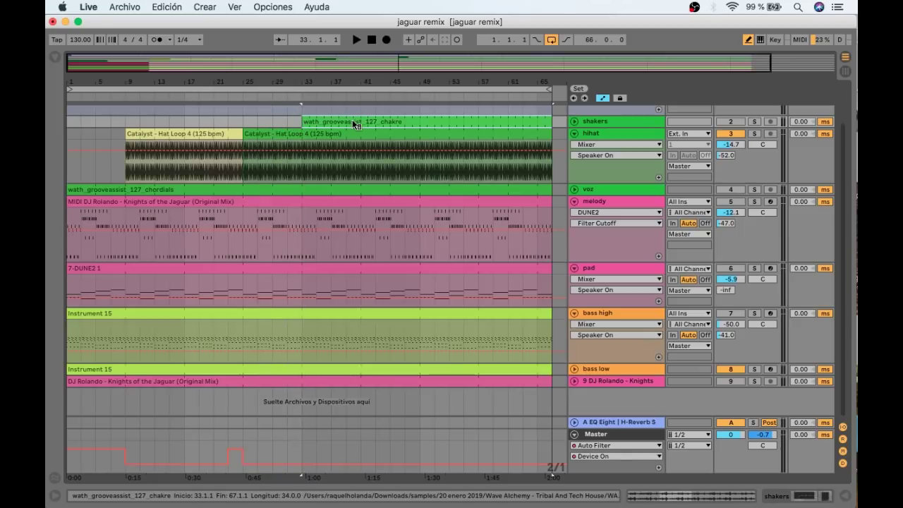
pyautogui.rightClick(355, 125)
pyautogui.click(363, 416)
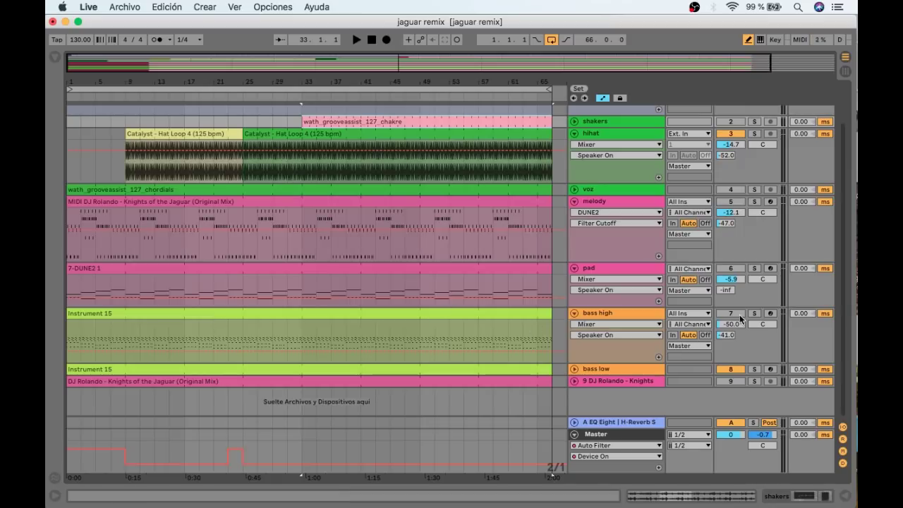
# Activate the bass high track and automate its DUNE2 Filter Cutoff to rise from bar 1 to bar 9
pyautogui.doubleClick(640, 313)
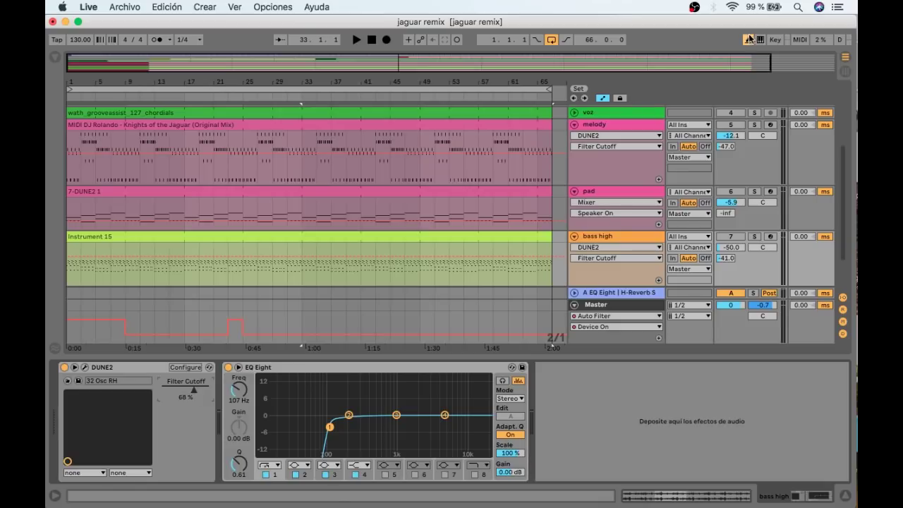
pyautogui.click(740, 237)
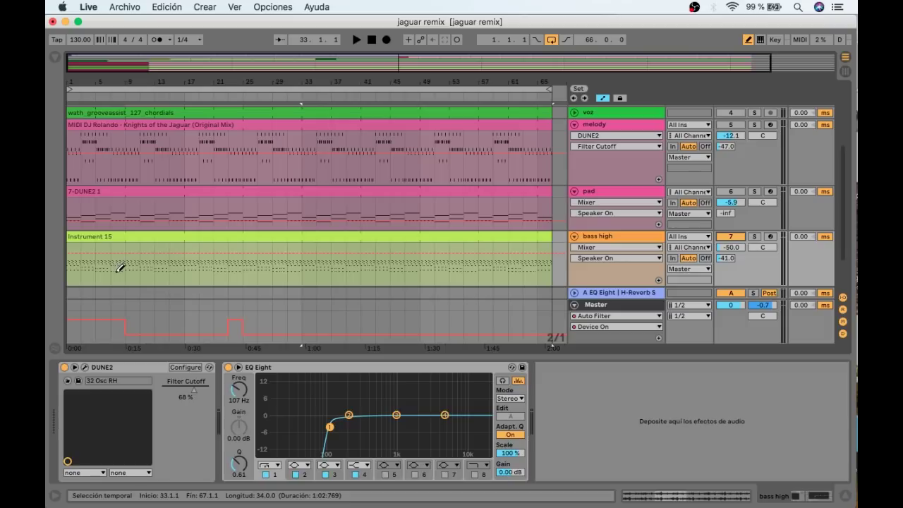
pyautogui.moveTo(120, 267); pyautogui.dragTo(121, 279)
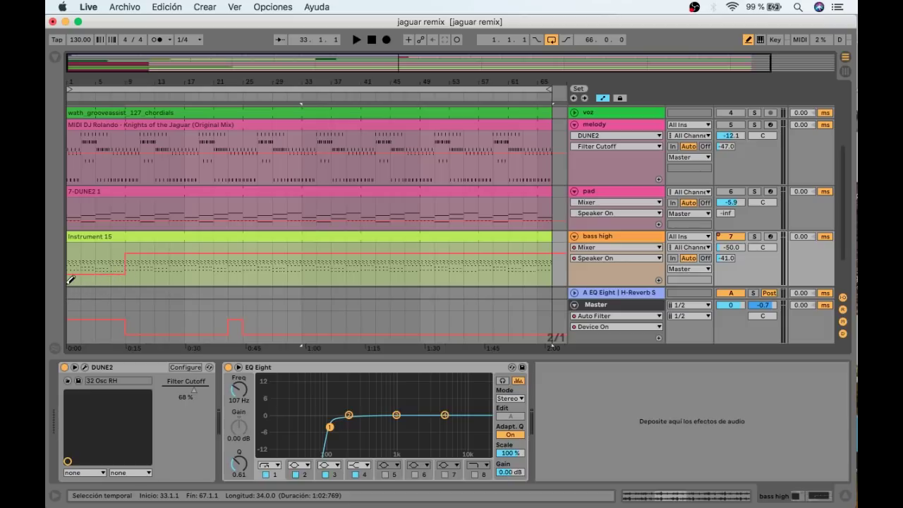
pyautogui.click(185, 381)
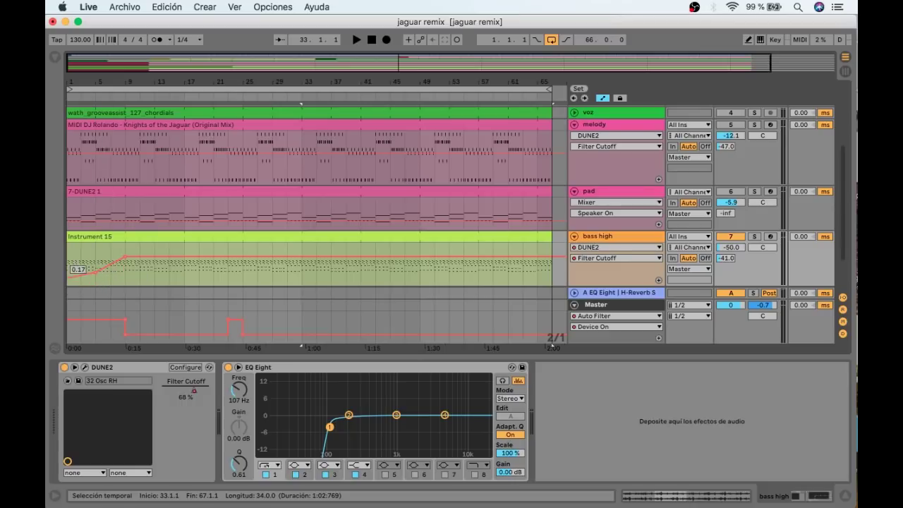
# Play the arrangement from bar 1 and raise the bass high Filter Cutoff automation to about 0.52 at bar 5
pyautogui.press('space')
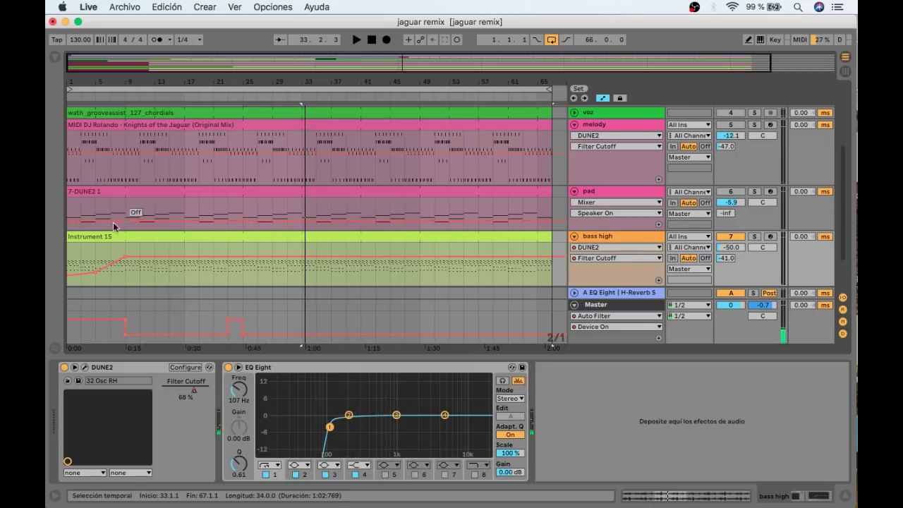
pyautogui.click(95, 236)
pyautogui.press('space')
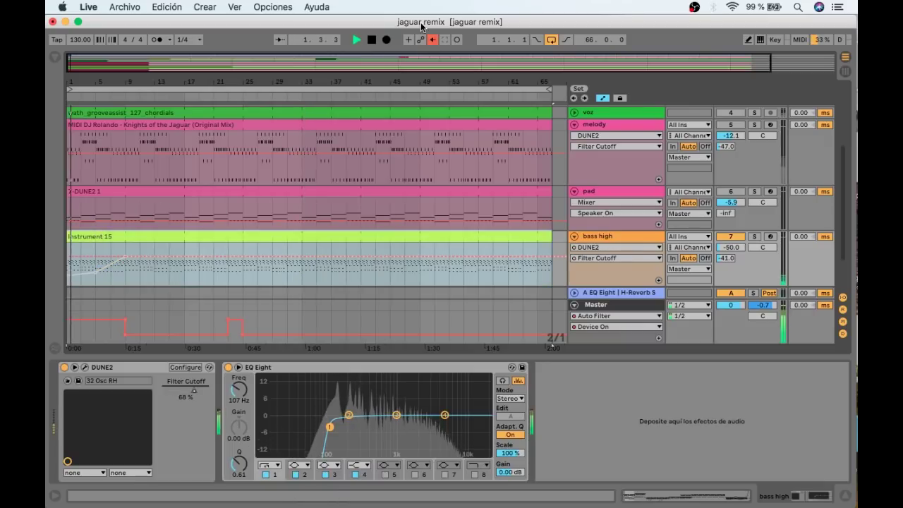
pyautogui.click(237, 162)
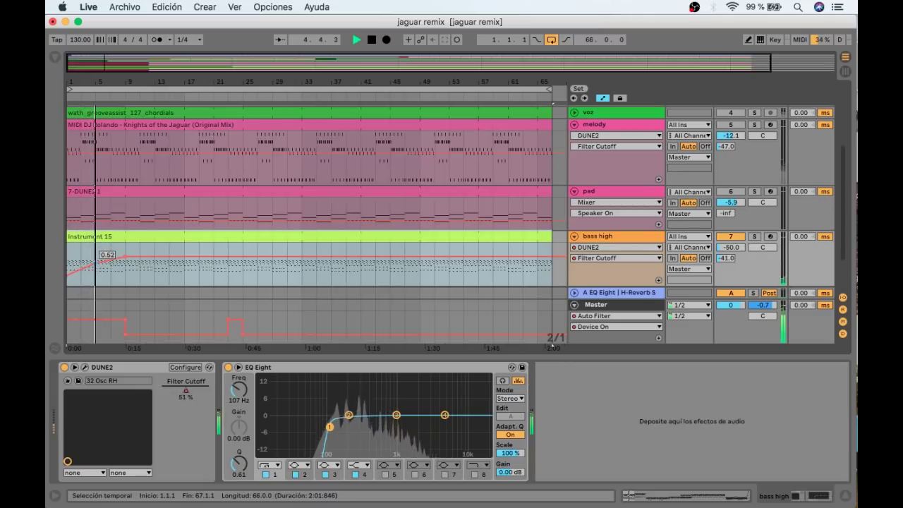
# Shape the bass high Filter Cutoff automation to 0.58 at bar 9, a gentle rise to bar 23, and 0.94 at bar 25
pyautogui.click(127, 258)
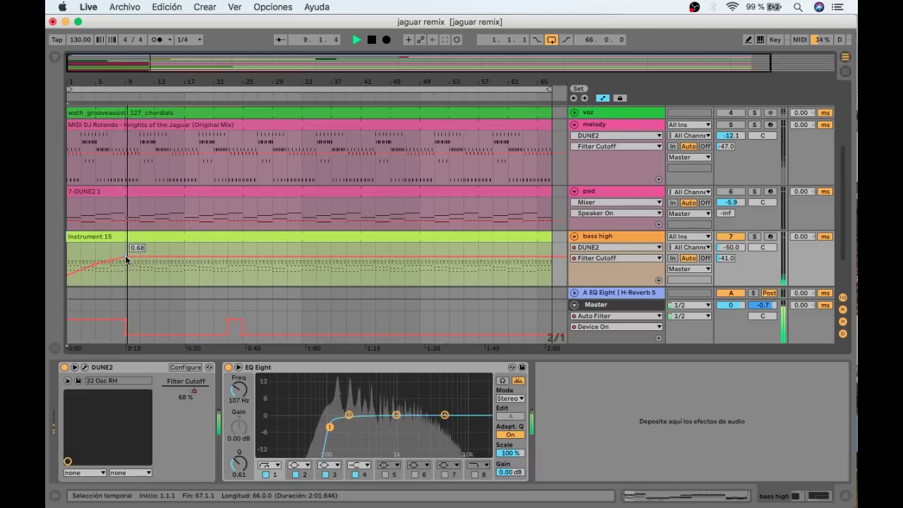
pyautogui.click(163, 257)
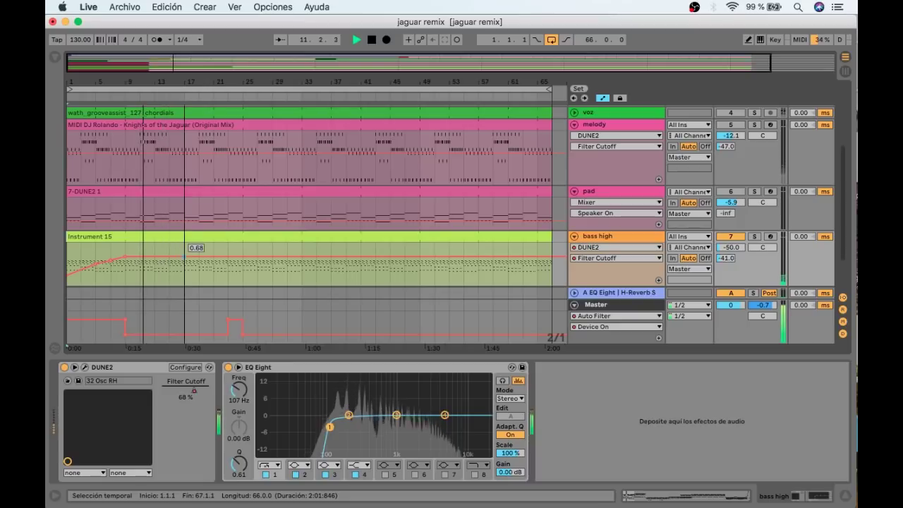
pyautogui.moveTo(184, 256); pyautogui.dragTo(244, 248)
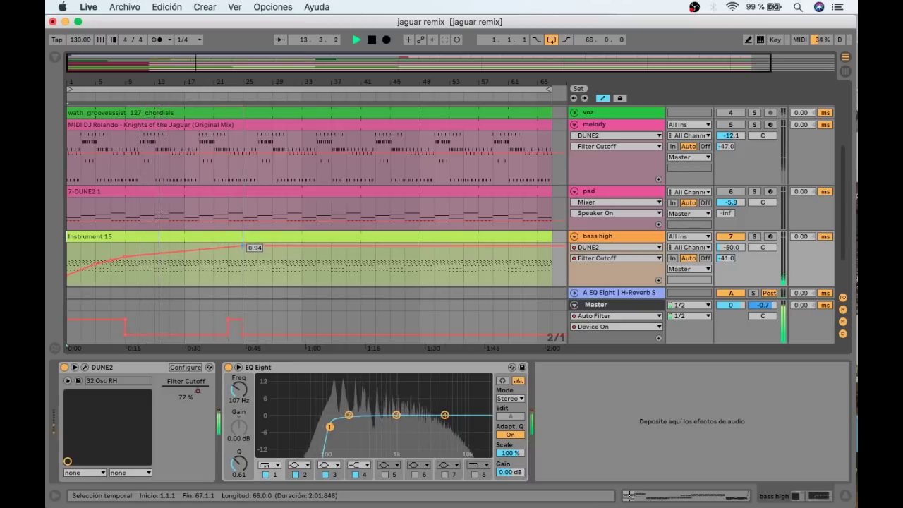
pyautogui.click(125, 263)
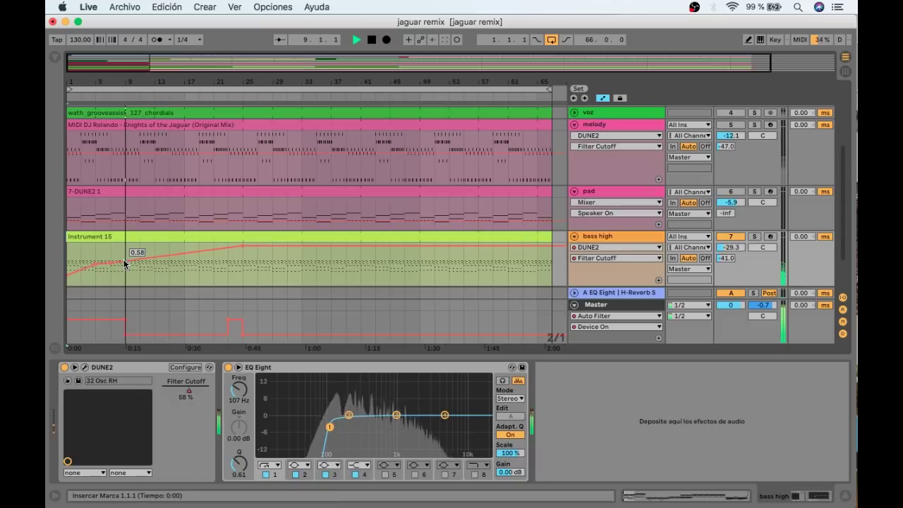
pyautogui.moveTo(216, 249); pyautogui.dragTo(228, 256)
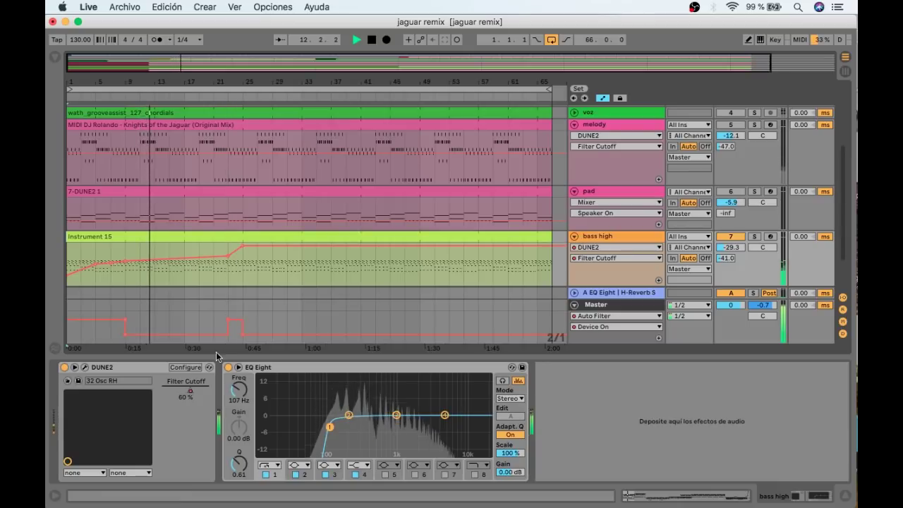
# Split off the kick clip between bars 23 and 25 and lower its notes' velocity to about 75
pyautogui.moveTo(216, 357); pyautogui.dragTo(215, 430)
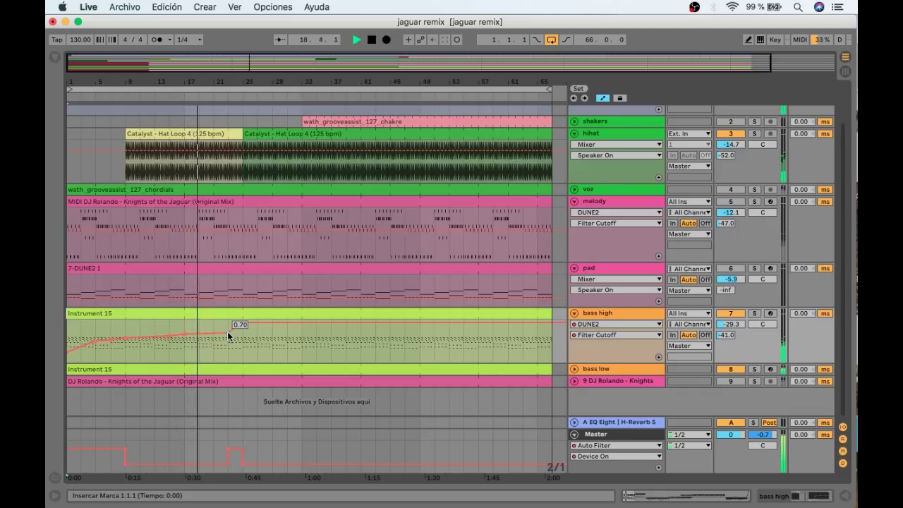
pyautogui.scroll(2, 227, 336)
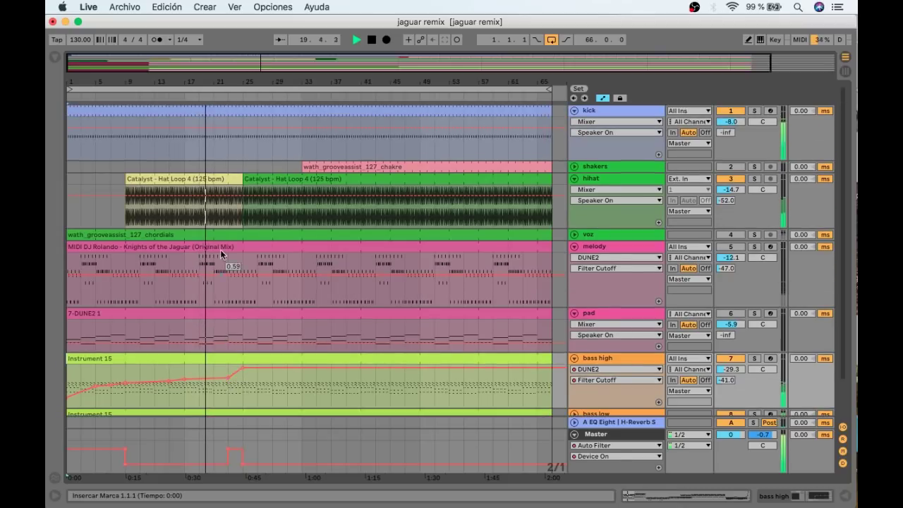
pyautogui.moveTo(230, 138); pyautogui.dragTo(243, 138)
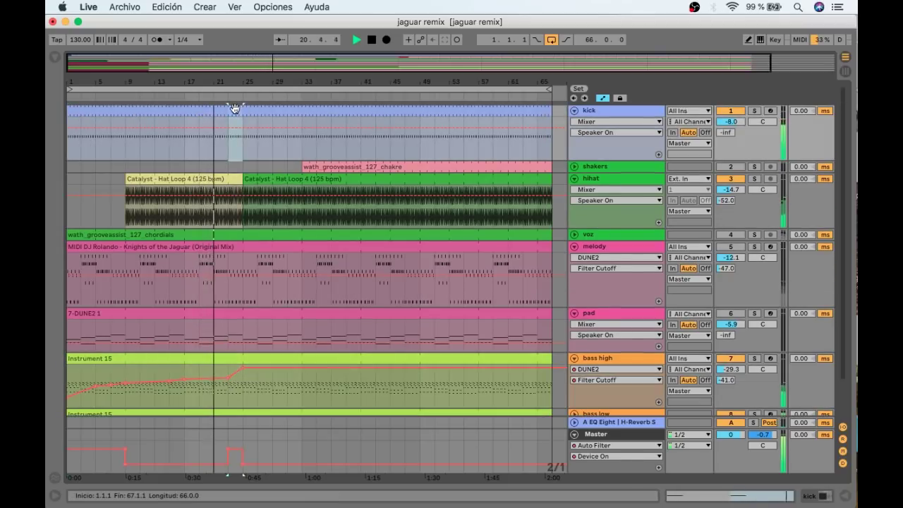
pyautogui.doubleClick(233, 107)
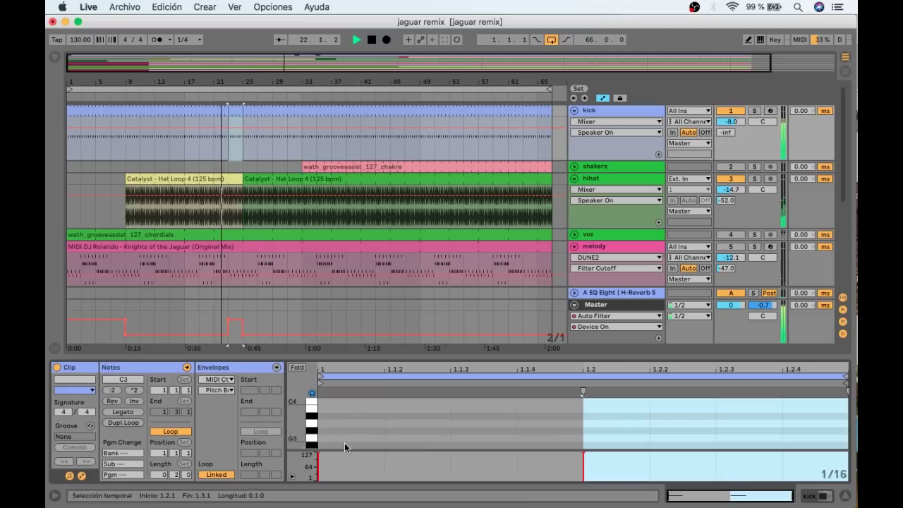
pyautogui.click(318, 449)
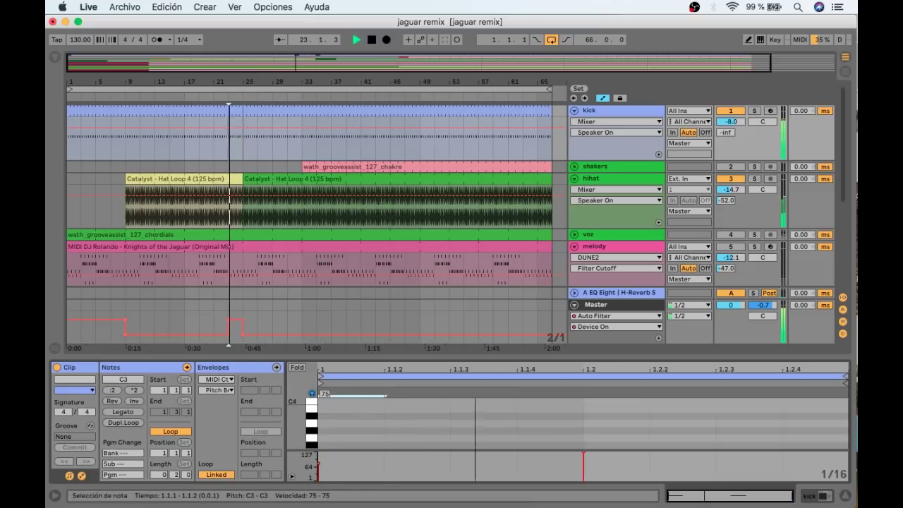
pyautogui.click(584, 453)
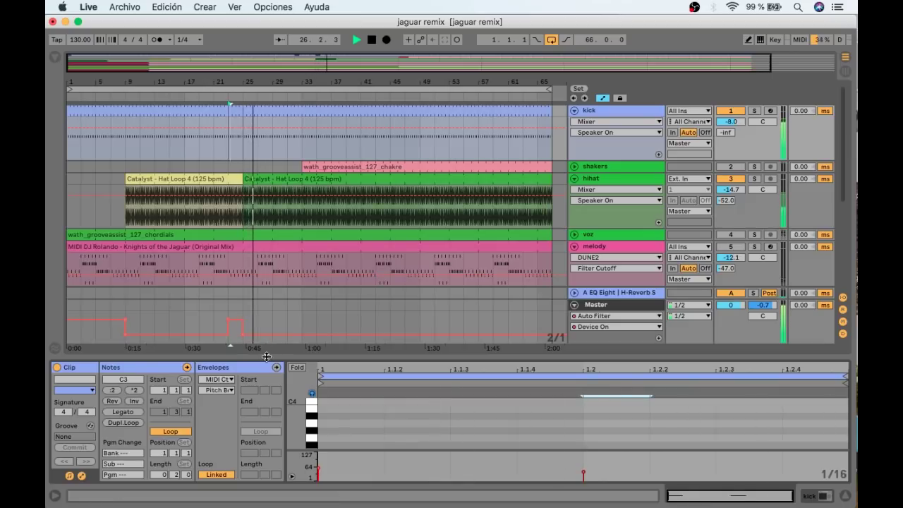
pyautogui.moveTo(266, 357); pyautogui.dragTo(266, 493)
# Lower the bass high Filter Cutoff automation slightly from bar 25 onward and stop playback
pyautogui.click(237, 374)
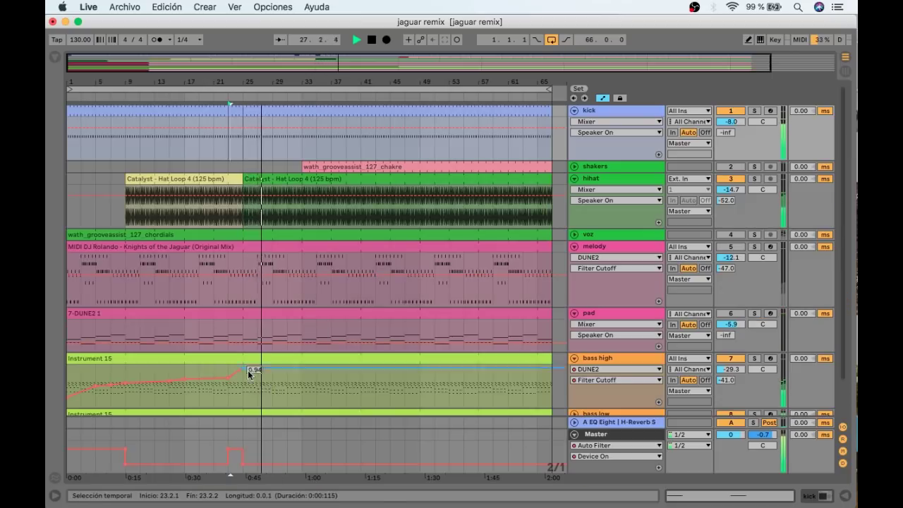
pyautogui.moveTo(248, 374); pyautogui.dragTo(248, 374)
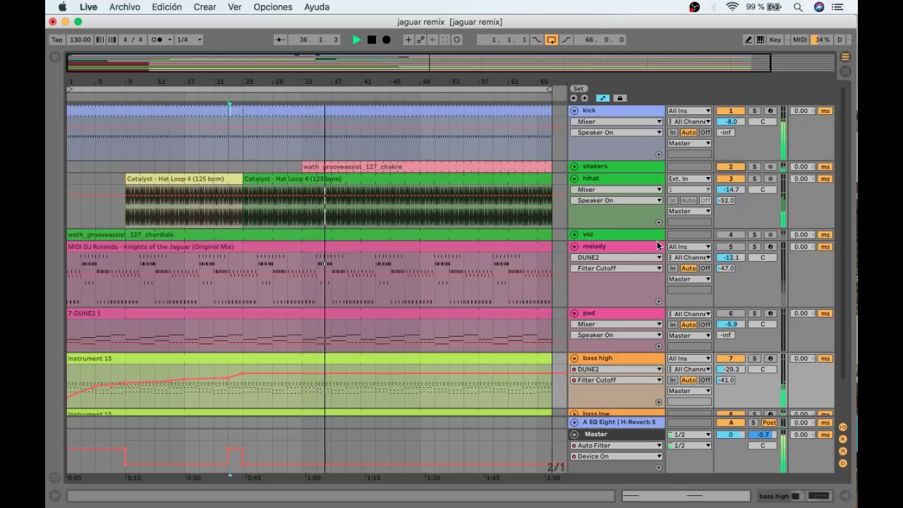
pyautogui.press('space')
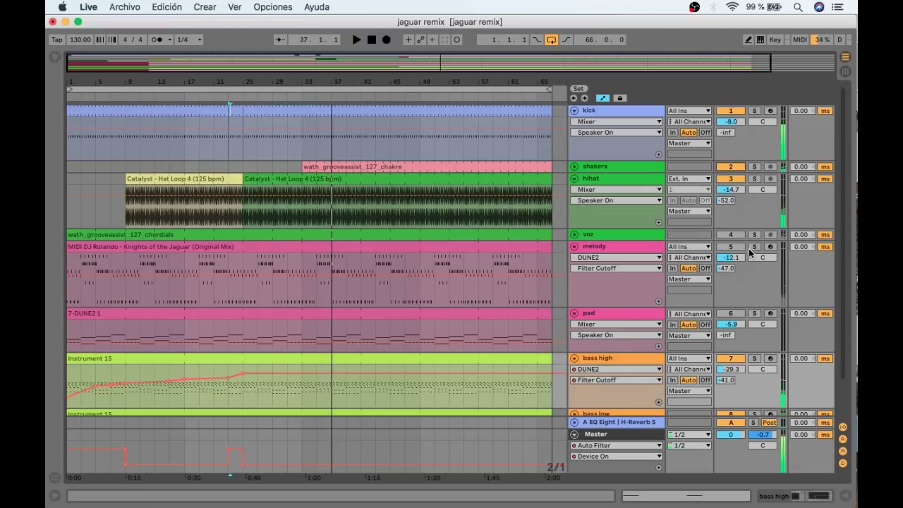
# Activate the melody track and expose its DUNE2 Filter Cutoff as a configured parameter, closing the plug-in window
pyautogui.doubleClick(609, 256)
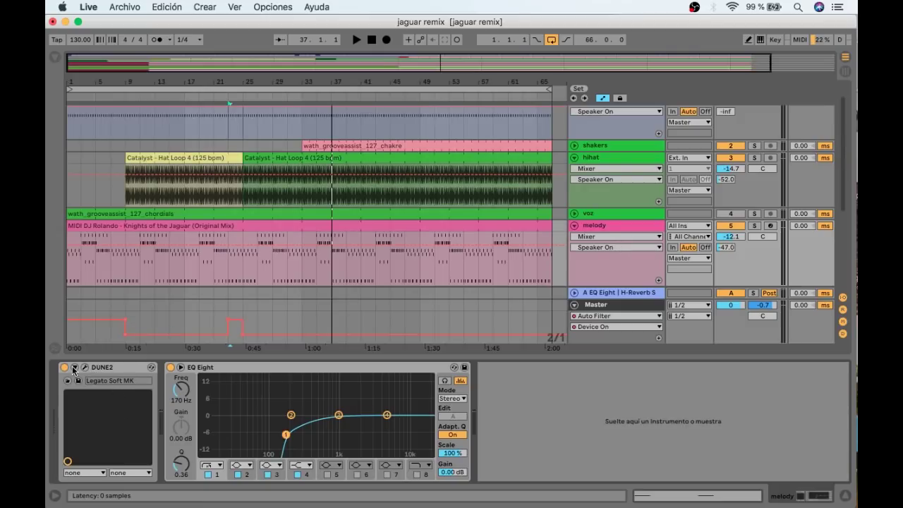
pyautogui.click(74, 367)
pyautogui.click(181, 367)
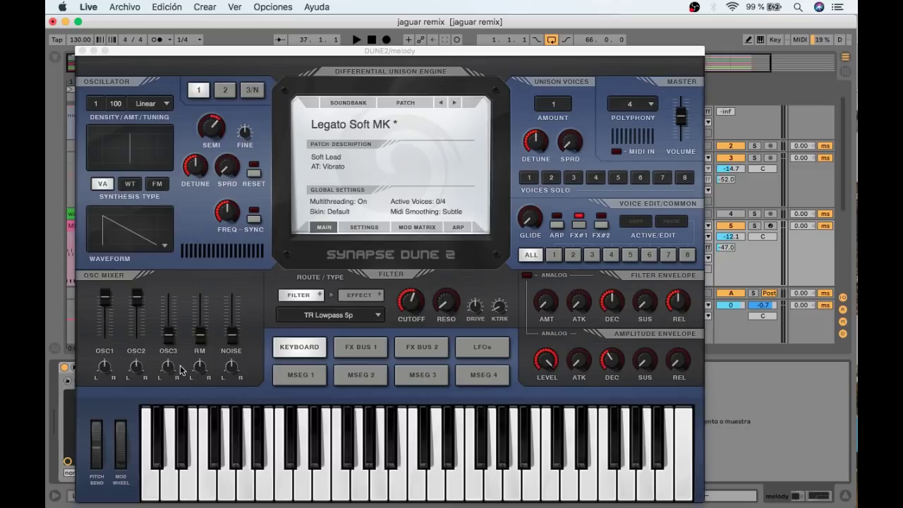
pyautogui.moveTo(273, 51); pyautogui.dragTo(504, 25)
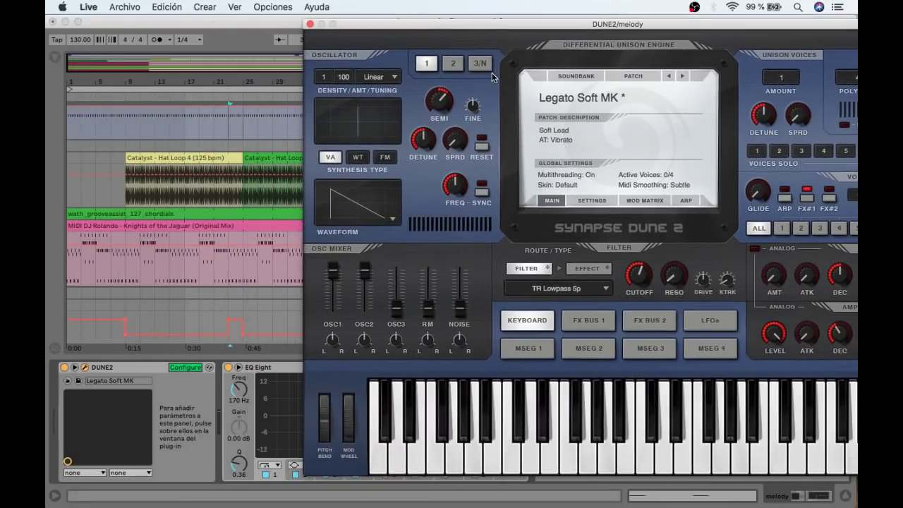
pyautogui.click(637, 280)
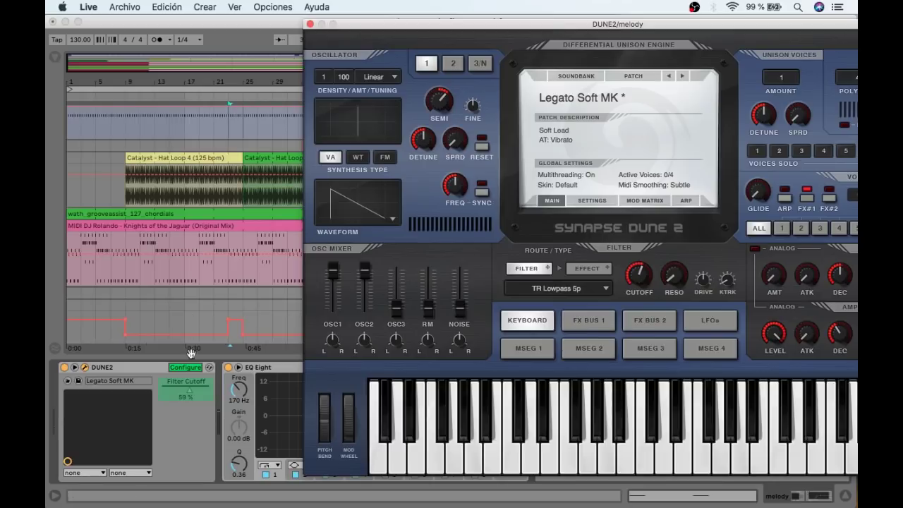
pyautogui.click(192, 369)
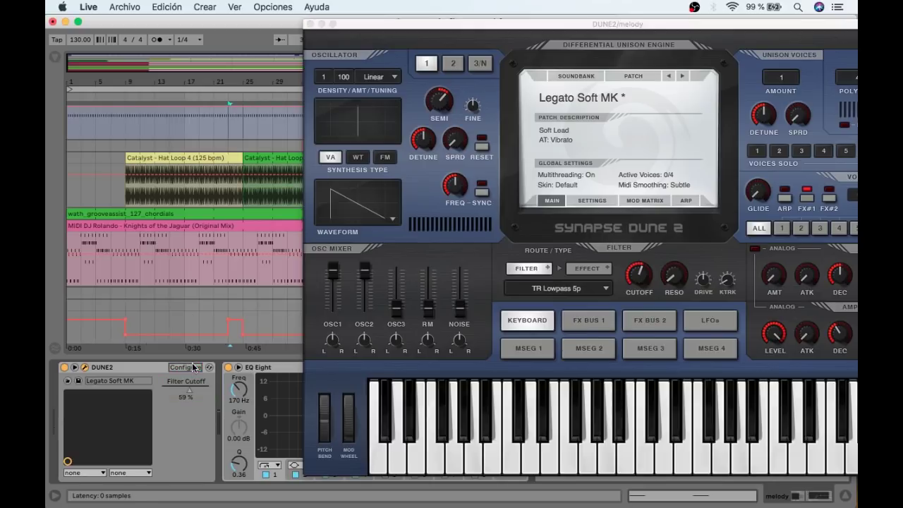
pyautogui.click(309, 24)
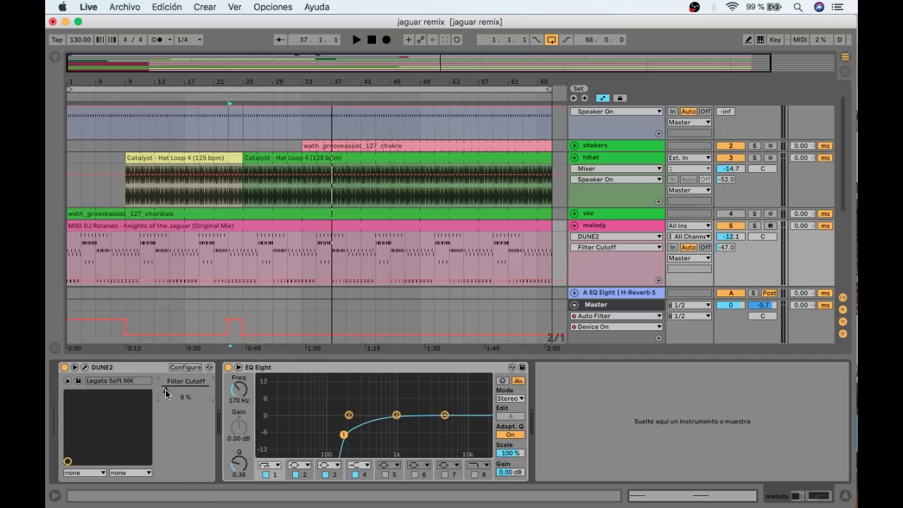
# Play the arrangement from bar 1 and set the melody's Filter Cutoff to 44 %
pyautogui.click(182, 240)
pyautogui.press('space')
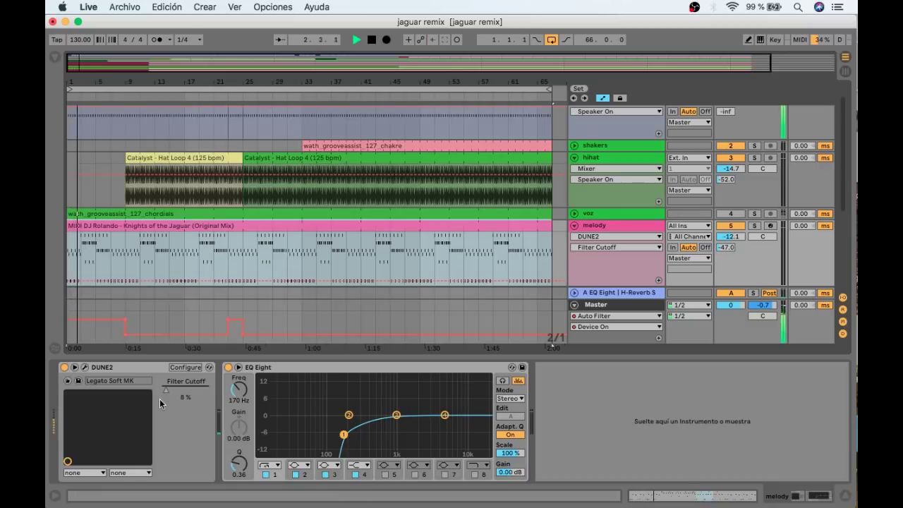
pyautogui.moveTo(164, 392); pyautogui.dragTo(164, 351)
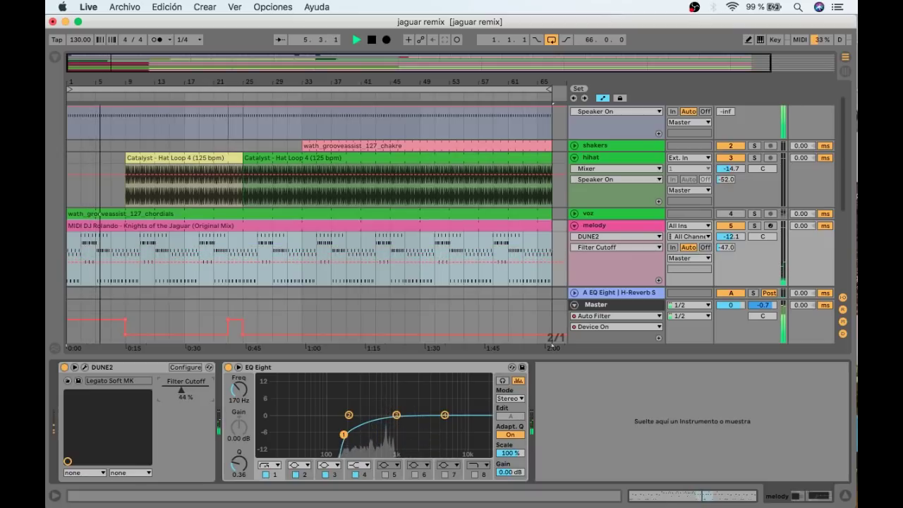
# Draw a 0.49 plateau in the melody's DUNE2 Filter Cutoff automation from bar 17 to bar 25
pyautogui.click(750, 40)
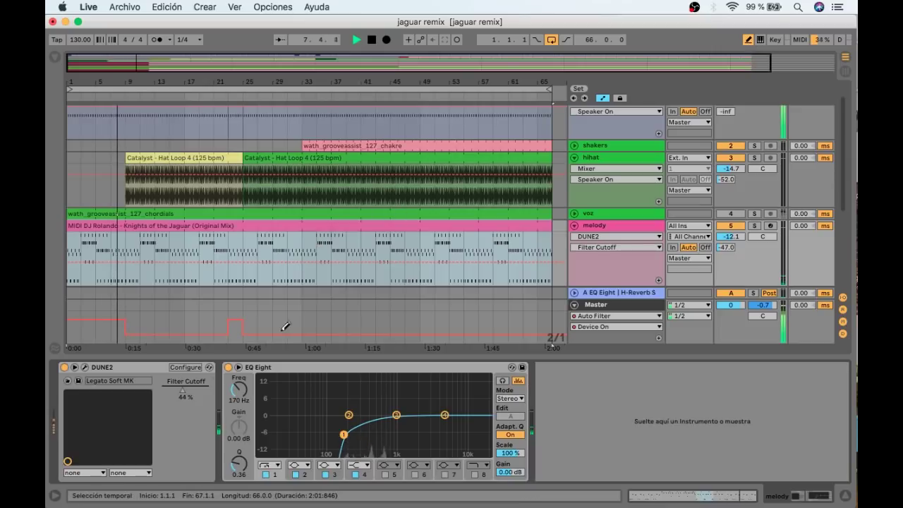
pyautogui.moveTo(285, 355); pyautogui.dragTo(292, 439)
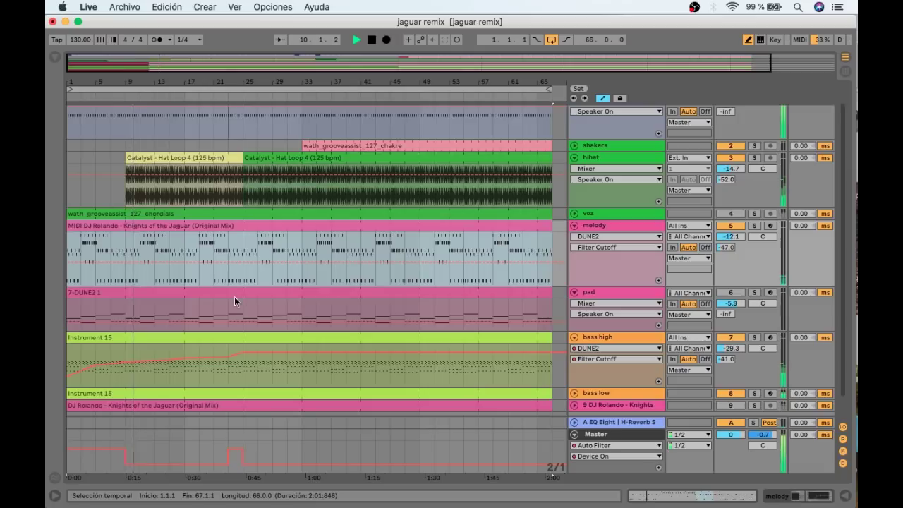
pyautogui.click(235, 258)
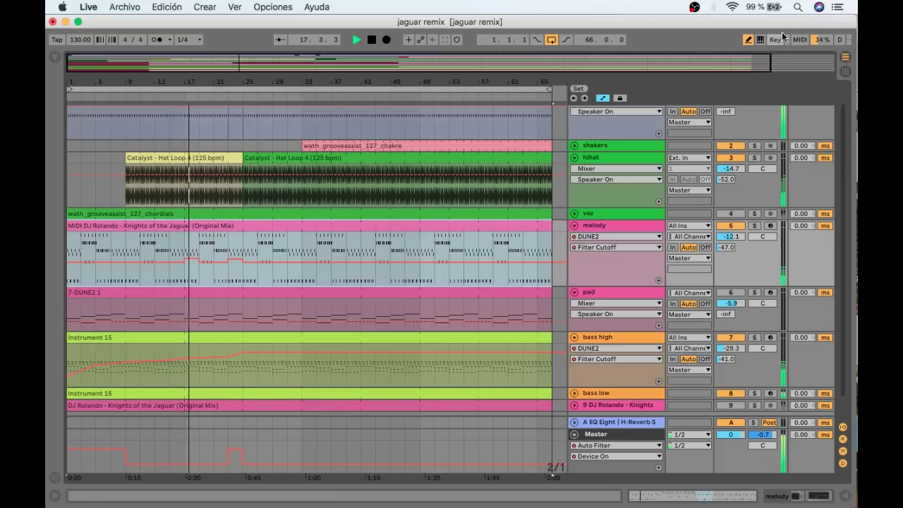
pyautogui.press('b')
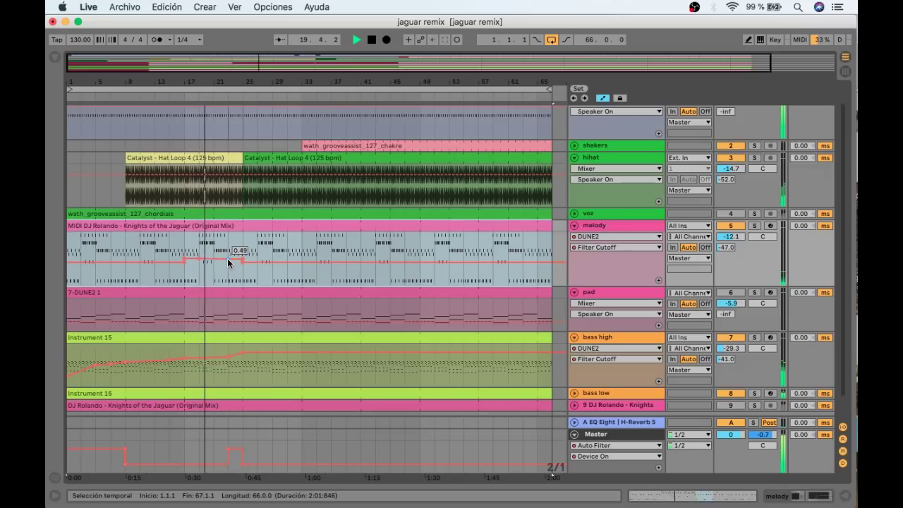
# Ramp the melody's Filter Cutoff automation gently up to bar 23, then to about 0.75 at bar 25 and 0.84 at bar 33
pyautogui.moveTo(227, 258); pyautogui.dragTo(227, 255)
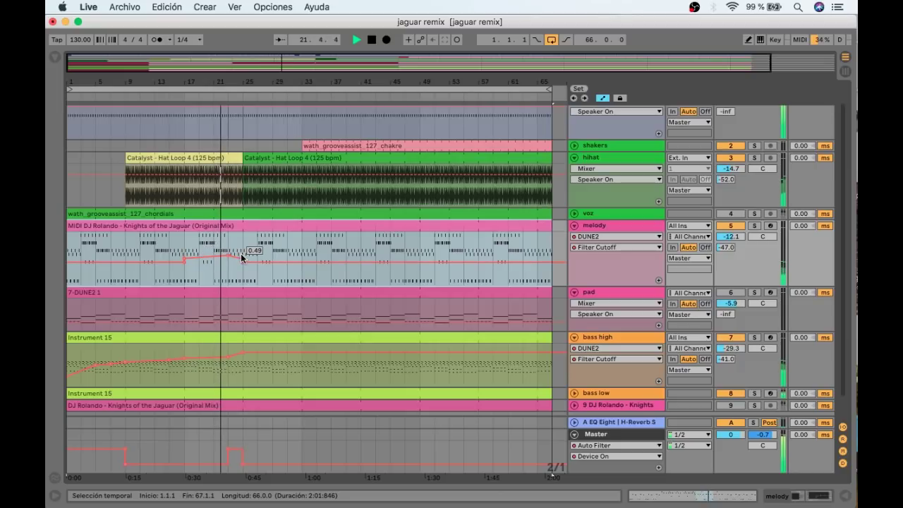
pyautogui.moveTo(241, 256); pyautogui.dragTo(242, 246)
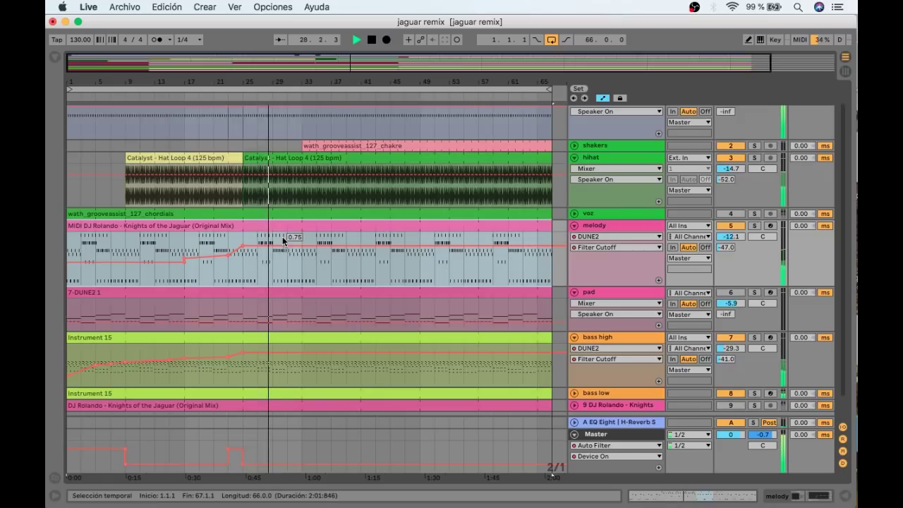
pyautogui.moveTo(282, 243); pyautogui.dragTo(282, 240)
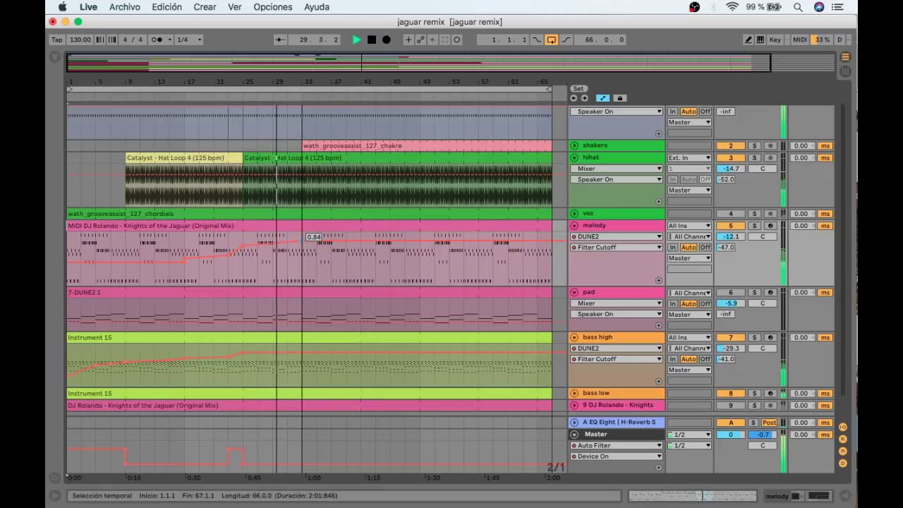
# Raise the melody's Filter Cutoff automation to 0.96 at bar 33 and lower its track volume to -16.1 dB
pyautogui.moveTo(731, 236); pyautogui.dragTo(731, 241)
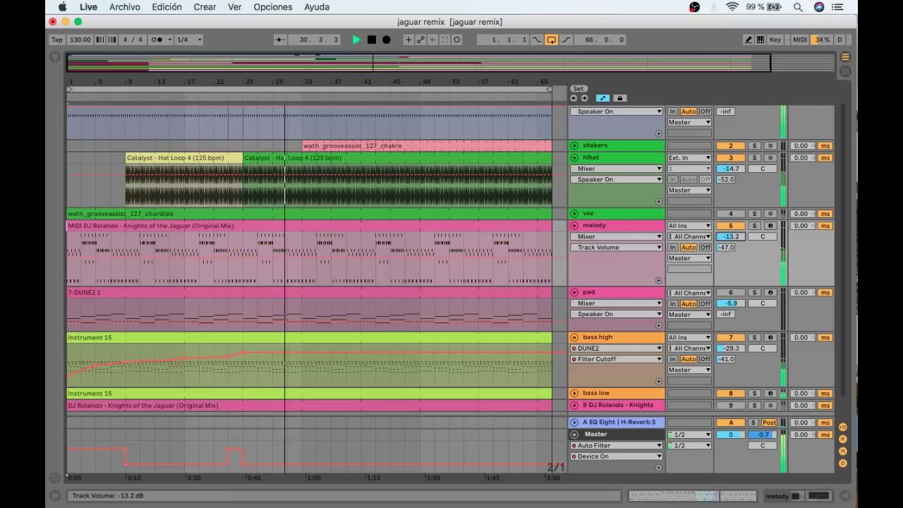
pyautogui.click(620, 238)
pyautogui.click(615, 253)
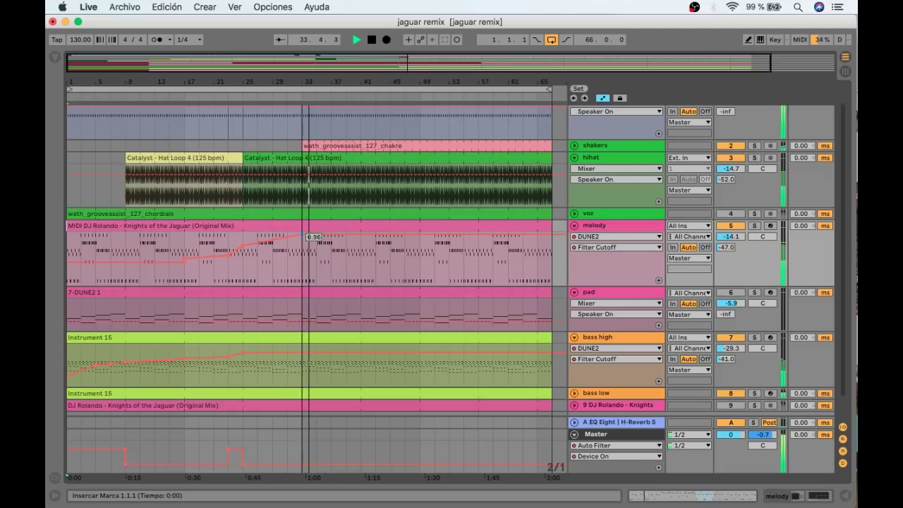
pyautogui.click(731, 237)
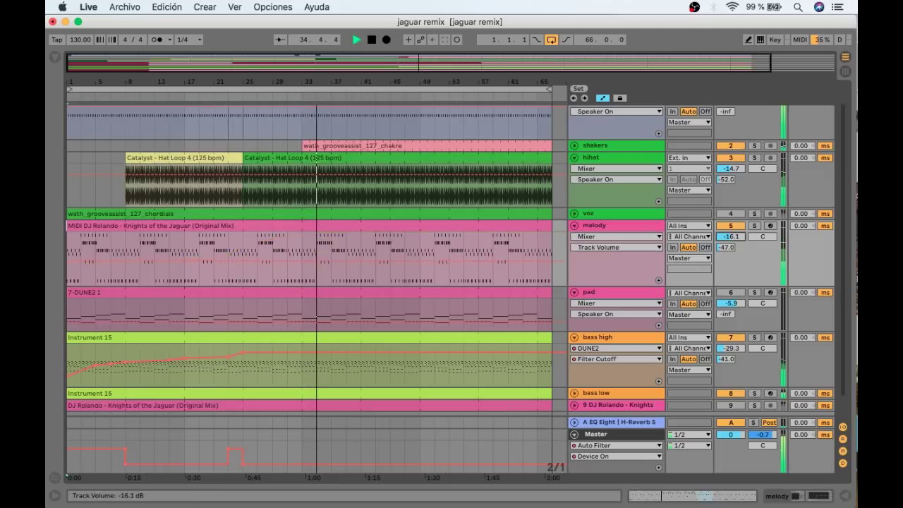
pyautogui.scroll(-2, 733, 238)
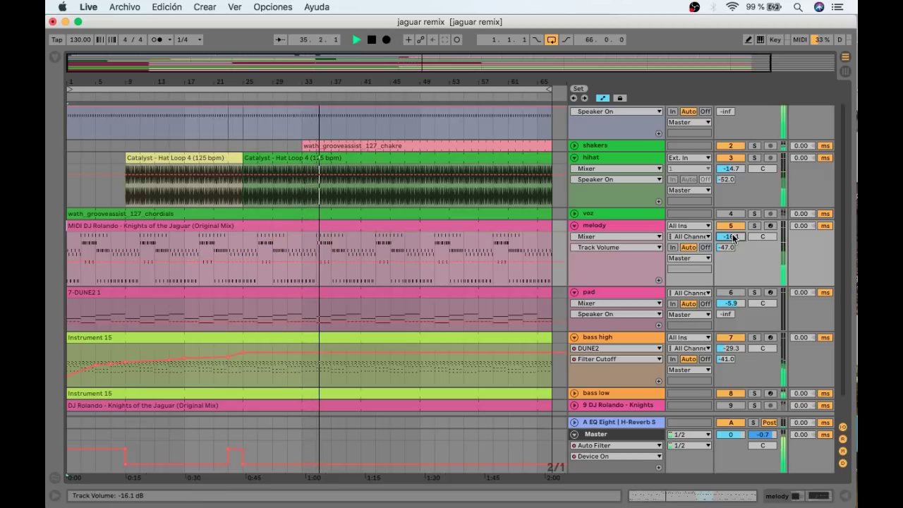
# Raise the melody's Filter Cutoff automation slightly more at bar 33 and set its reverb send to -21.2 dB
pyautogui.click(596, 237)
pyautogui.click(593, 260)
pyautogui.scroll(-1, 598, 247)
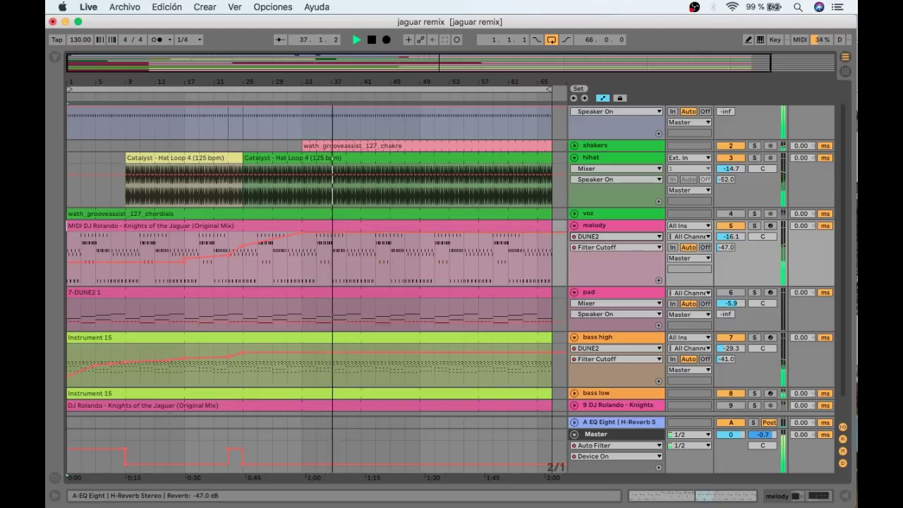
pyautogui.write('-11')
pyautogui.press('Return')
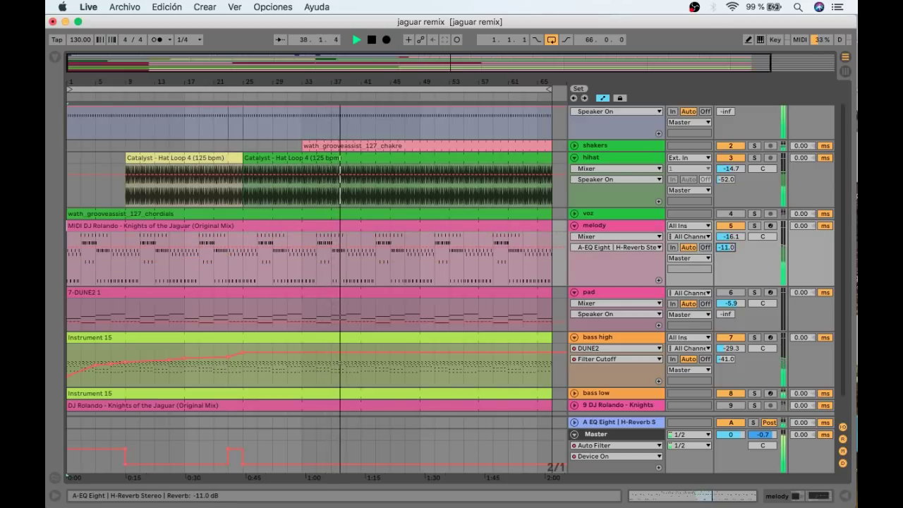
pyautogui.moveTo(726, 247); pyautogui.dragTo(726, 252)
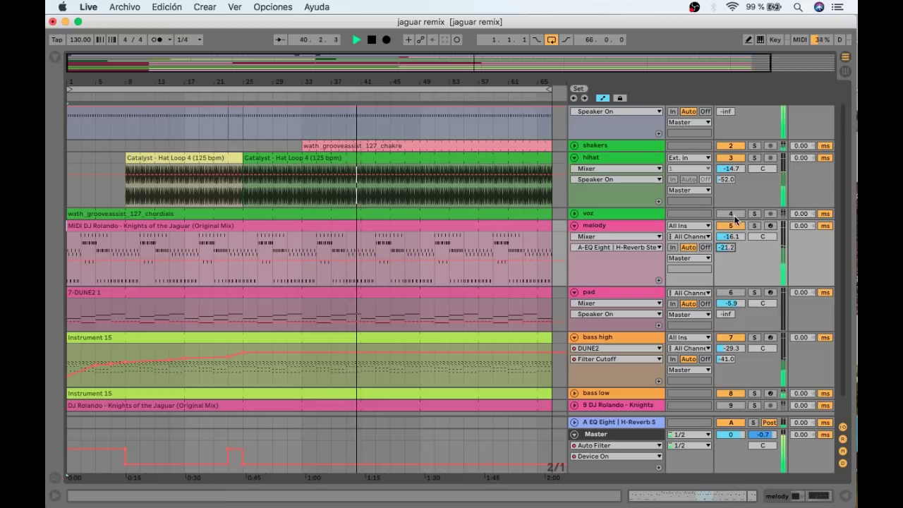
# Activate and unfold the voz track and set its volume to -20.8 dB
pyautogui.click(732, 215)
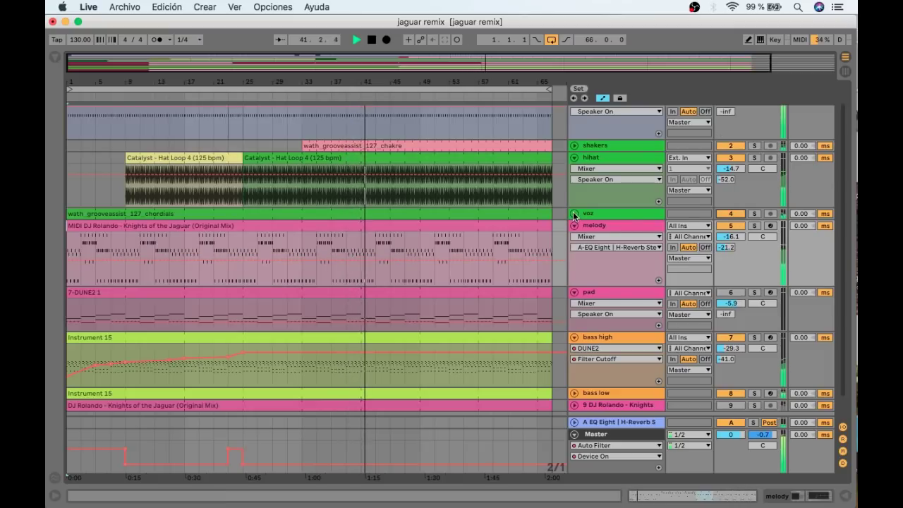
pyautogui.click(574, 214)
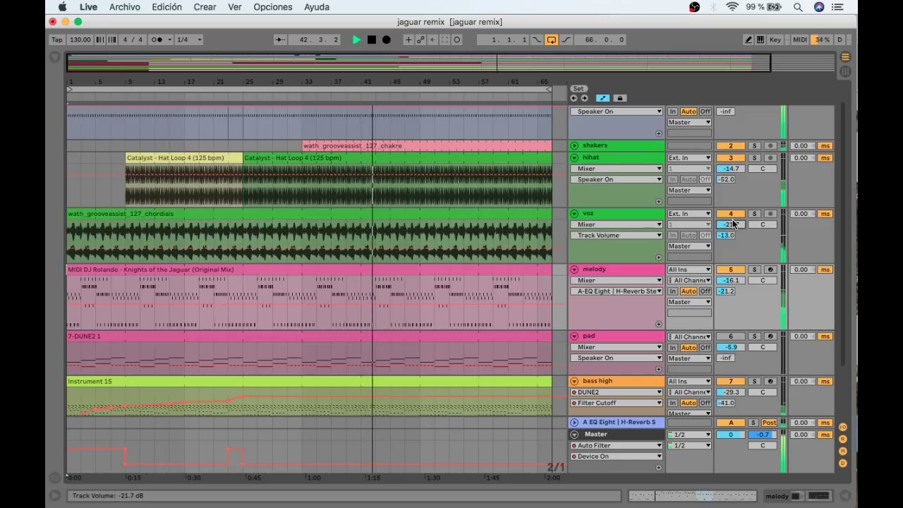
pyautogui.moveTo(732, 223); pyautogui.dragTo(732, 221)
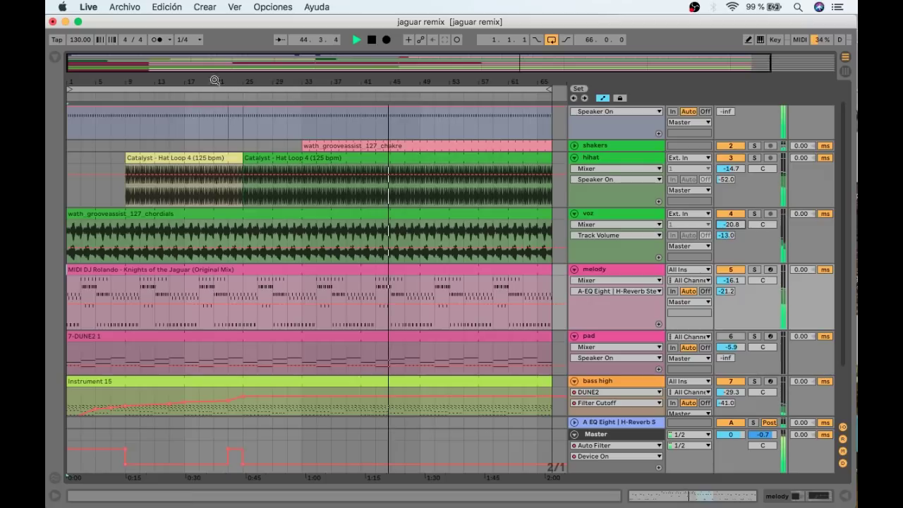
pyautogui.moveTo(215, 80); pyautogui.dragTo(211, 78)
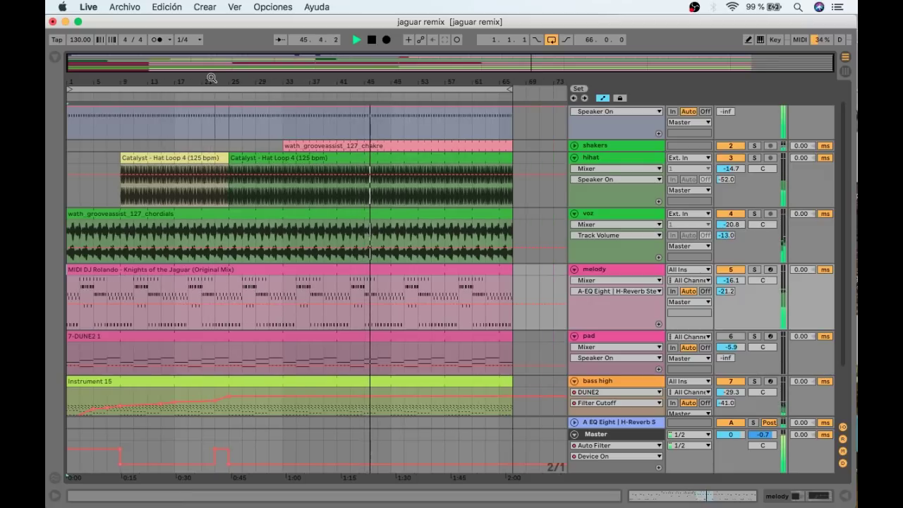
# Trim the voz clip's start to bar 25 and show the track's Utility Gain automation
pyautogui.press('space')
pyautogui.click(120, 213)
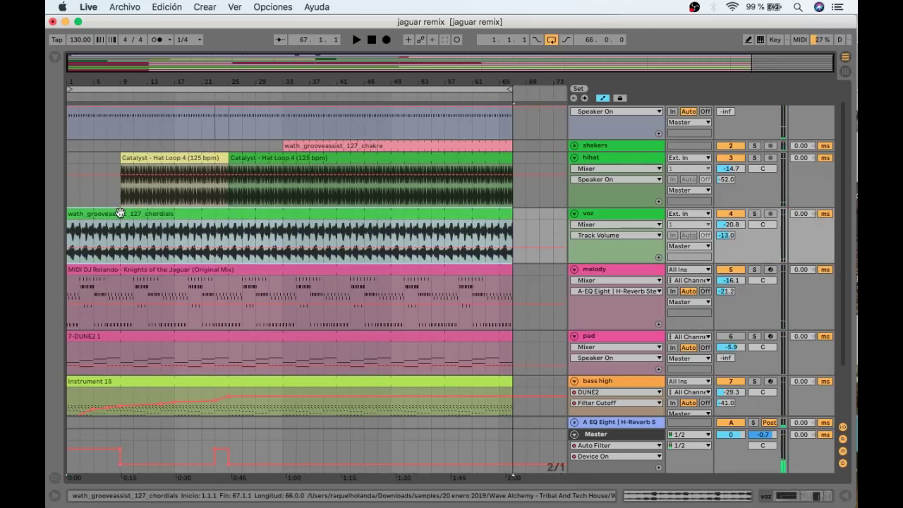
pyautogui.moveTo(203, 220); pyautogui.dragTo(228, 224)
pyautogui.doubleClick(626, 215)
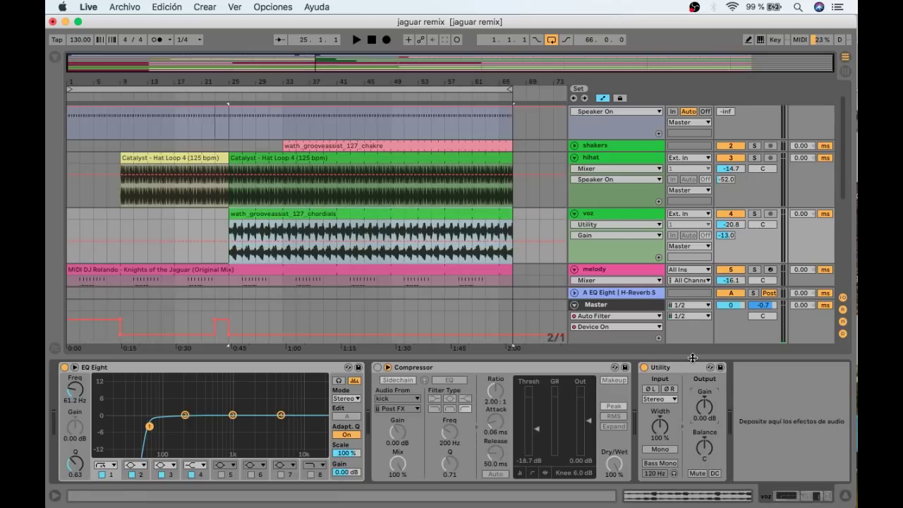
pyautogui.moveTo(691, 354); pyautogui.dragTo(692, 505)
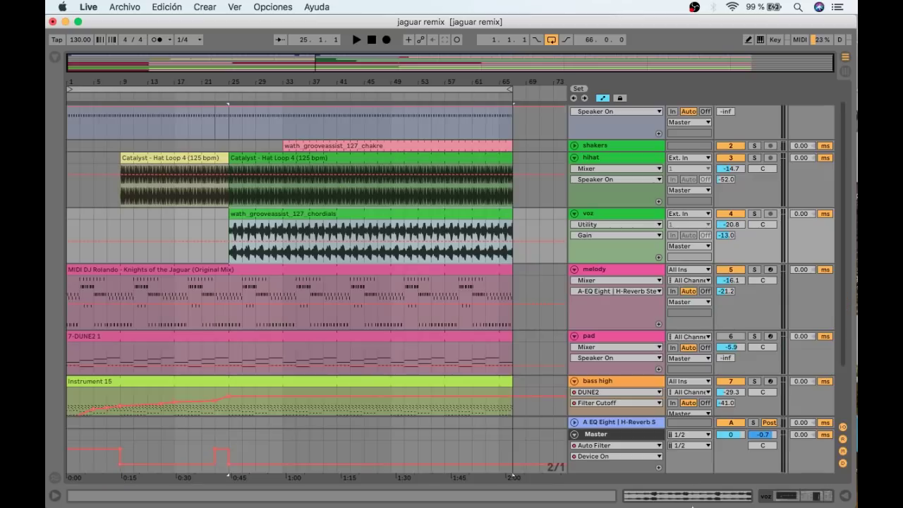
# Automate the voz Utility Gain to ramp from -23.1 dB at bar 25 up to -4.24 dB at bar 33
pyautogui.click(749, 40)
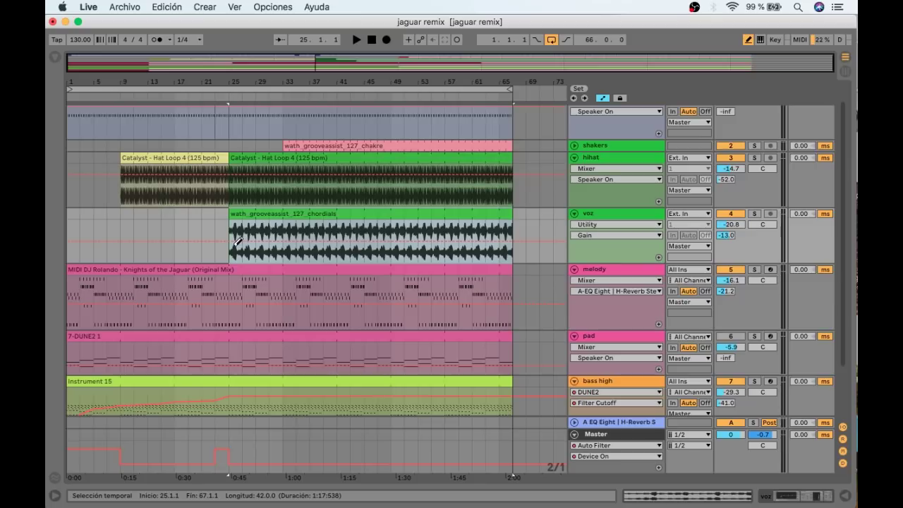
pyautogui.moveTo(238, 242); pyautogui.dragTo(236, 268)
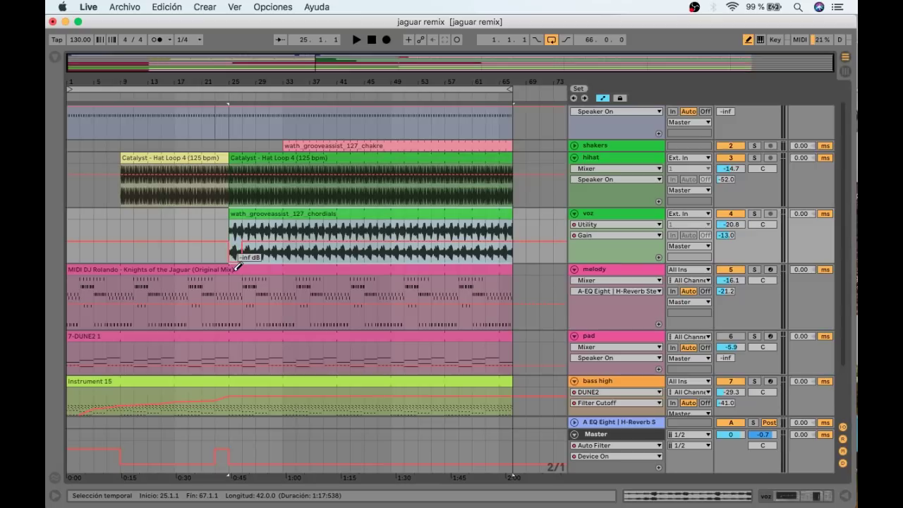
pyautogui.click(748, 40)
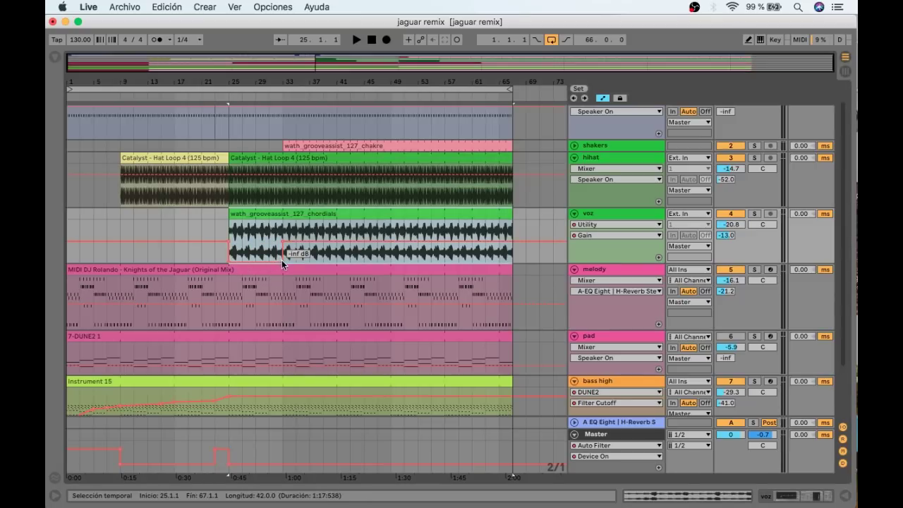
pyautogui.click(231, 265)
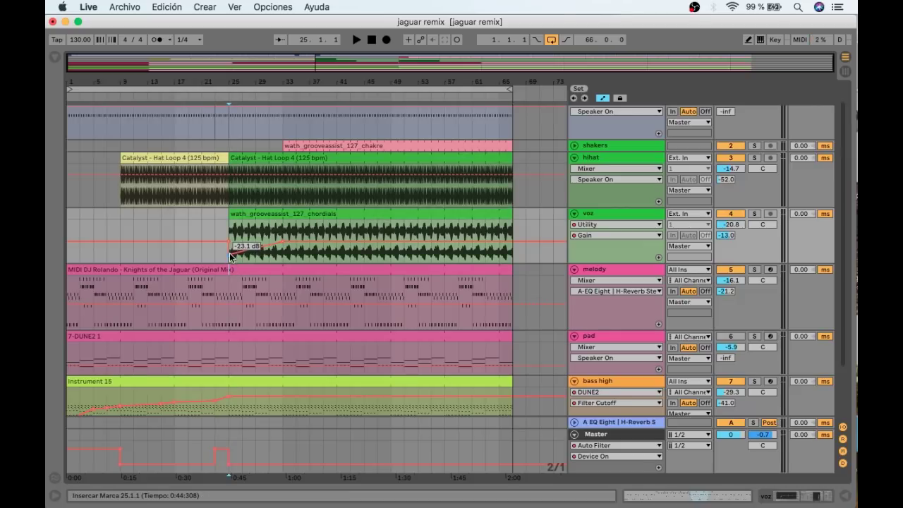
pyautogui.press('space')
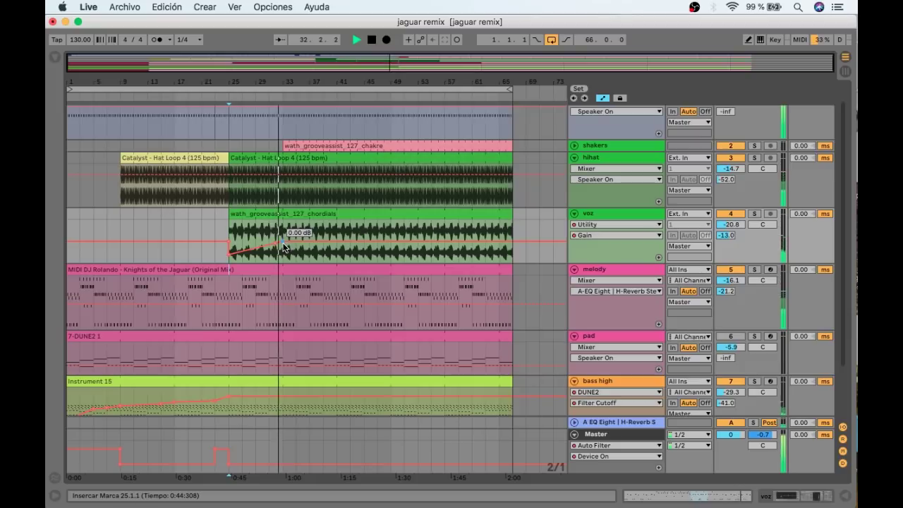
pyautogui.moveTo(282, 242); pyautogui.dragTo(286, 241)
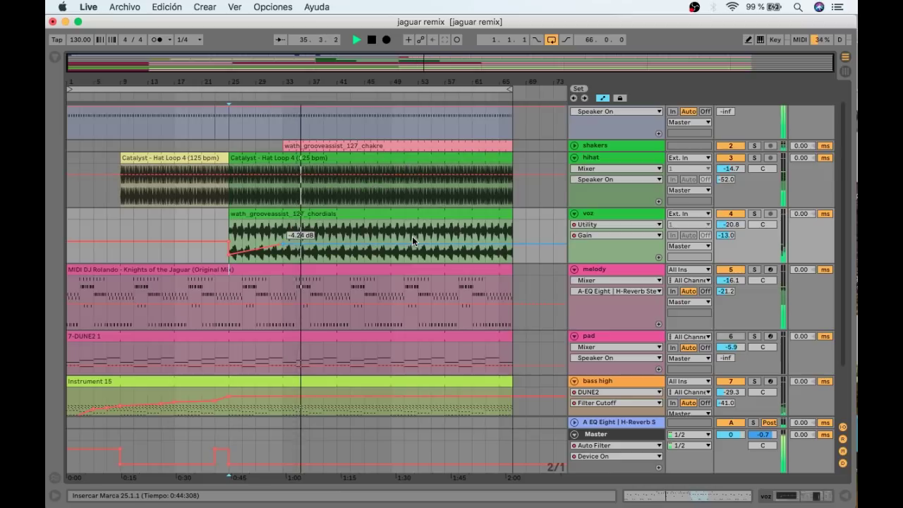
# Ramp the melody's reverb send automation up from bar 39 to a peak at bar 41, dropping straight back to the base level
pyautogui.scroll(-2, 455, 238)
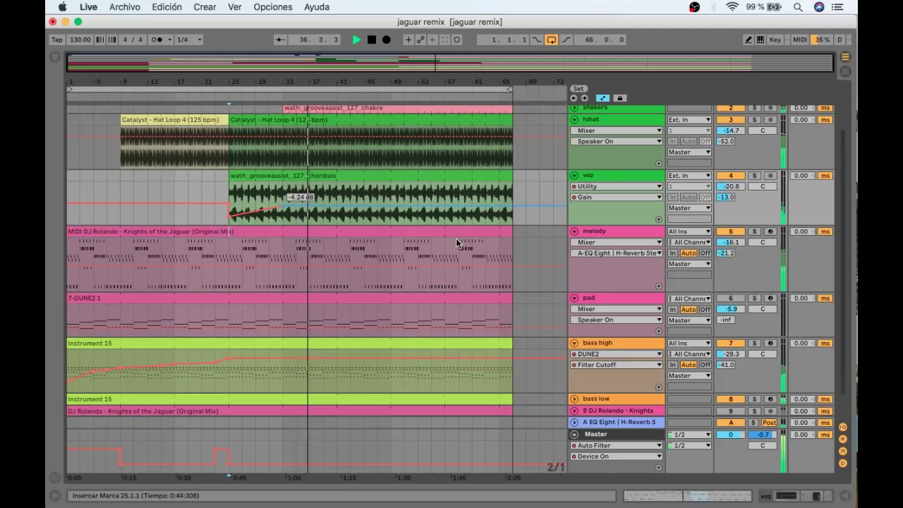
pyautogui.click(748, 40)
pyautogui.click(334, 252)
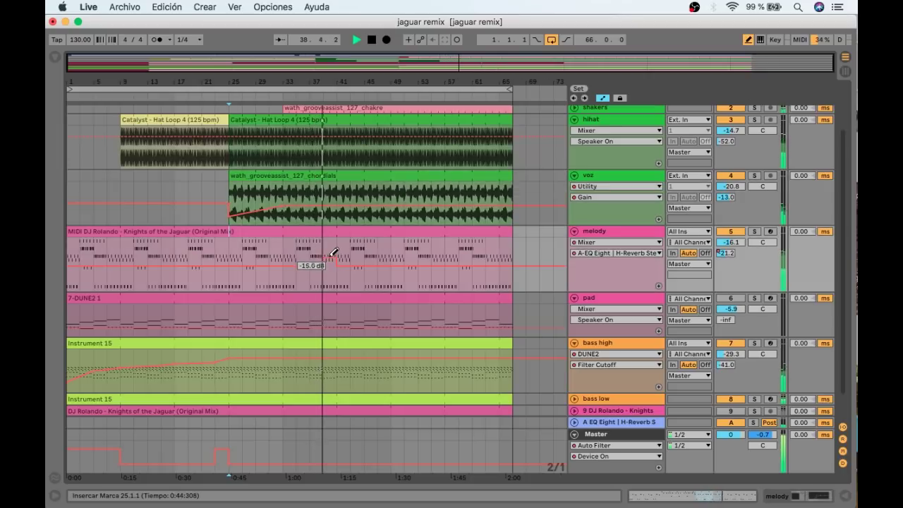
pyautogui.moveTo(334, 253); pyautogui.dragTo(333, 242)
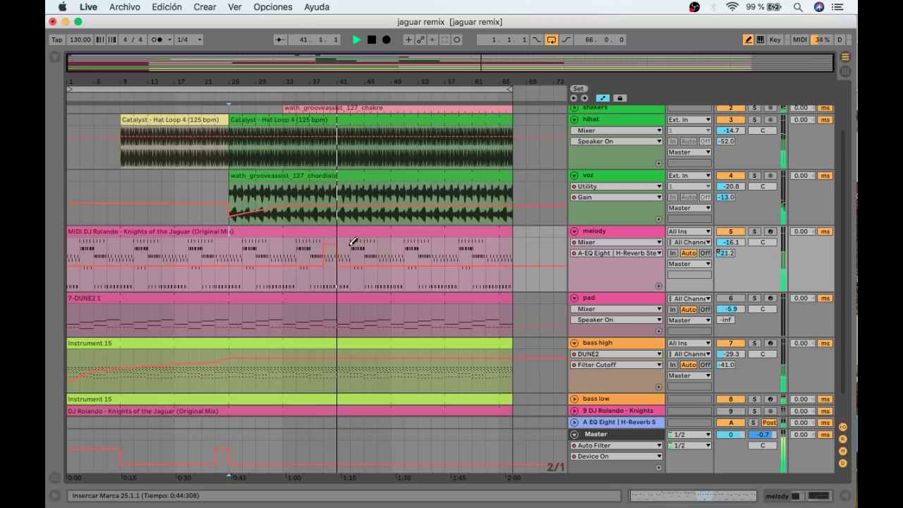
pyautogui.press('b')
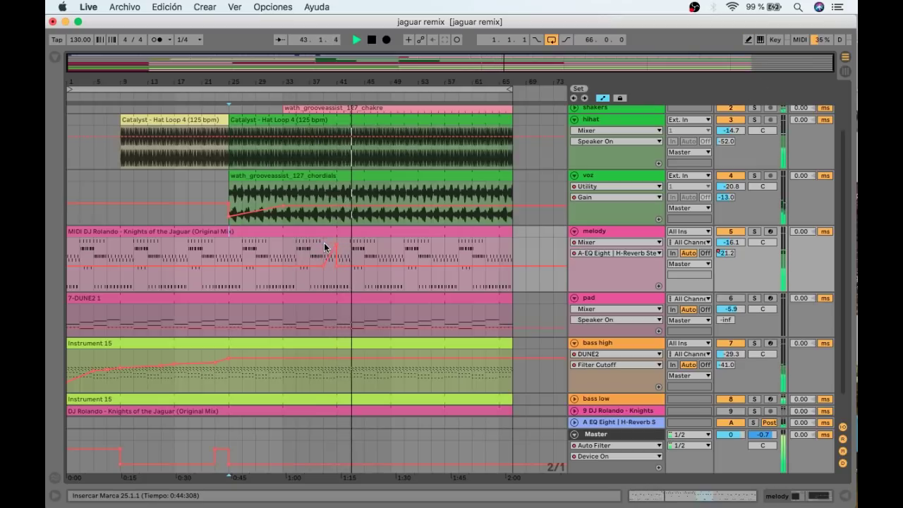
# Draw the Master's Auto Filter Device On automation as on from bar 49 to bar 57
pyautogui.scroll(-2, 459, 254)
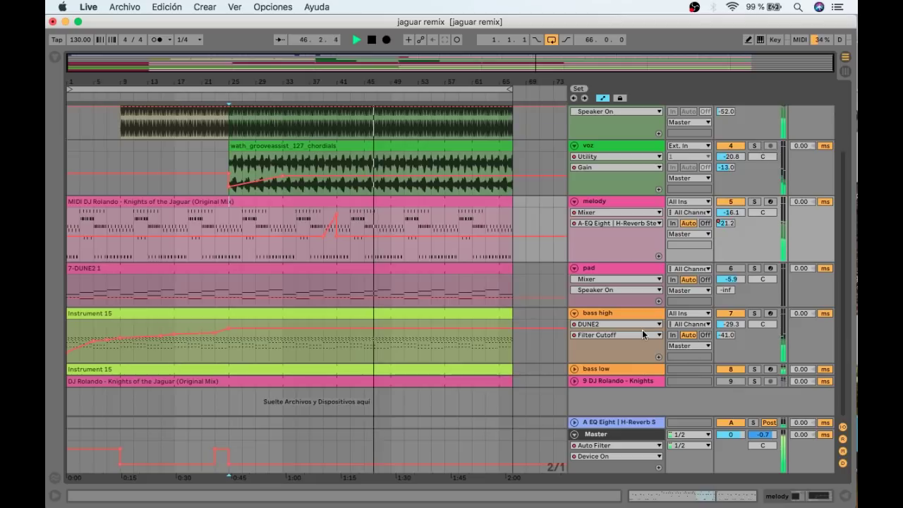
pyautogui.press('b')
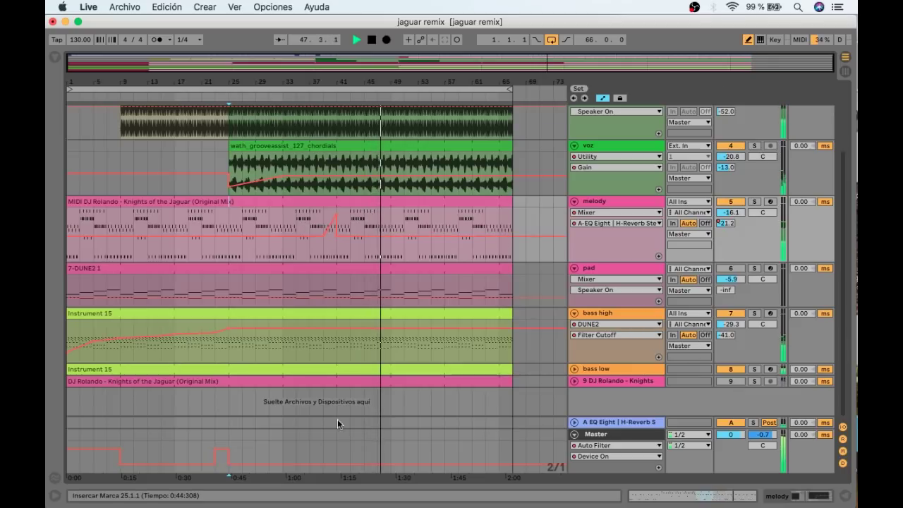
pyautogui.moveTo(402, 445); pyautogui.dragTo(440, 444)
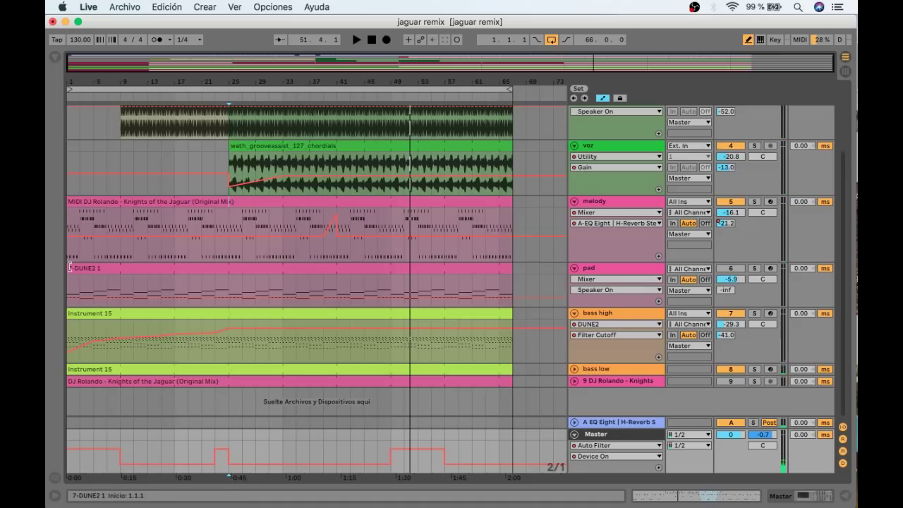
# Trim the pad clip to bars 49 to 57, activate the pad track and play from just before bar 49
pyautogui.moveTo(69, 267); pyautogui.dragTo(392, 278)
pyautogui.moveTo(510, 268); pyautogui.dragTo(444, 267)
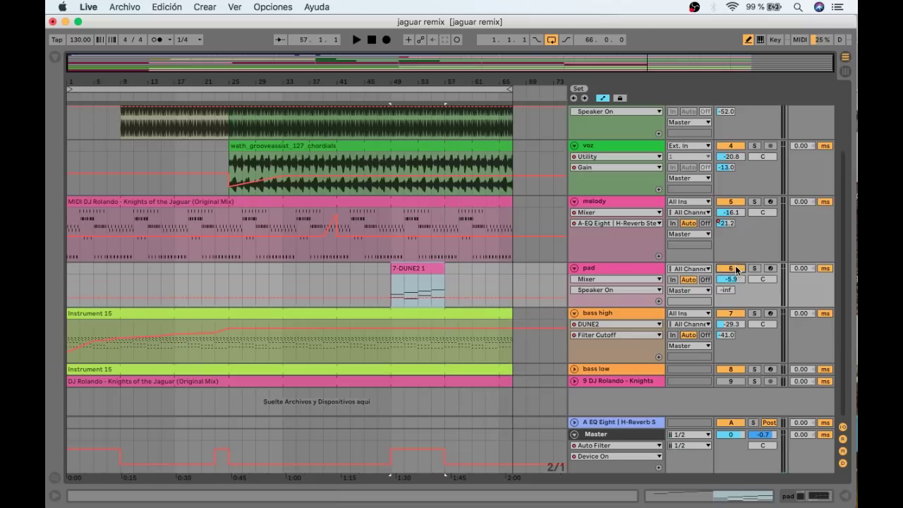
pyautogui.click(380, 95)
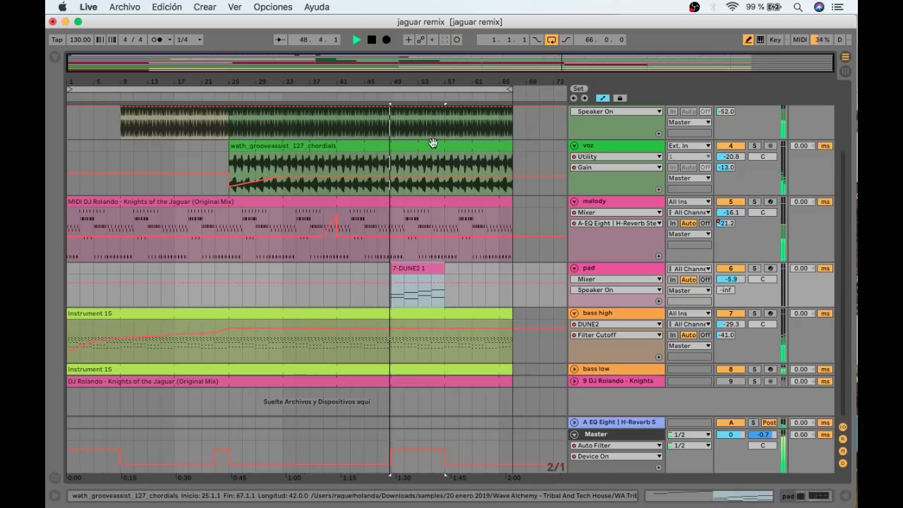
# Anchor the voz Gain automation at -4.24 dB at bar 49
pyautogui.click(399, 180)
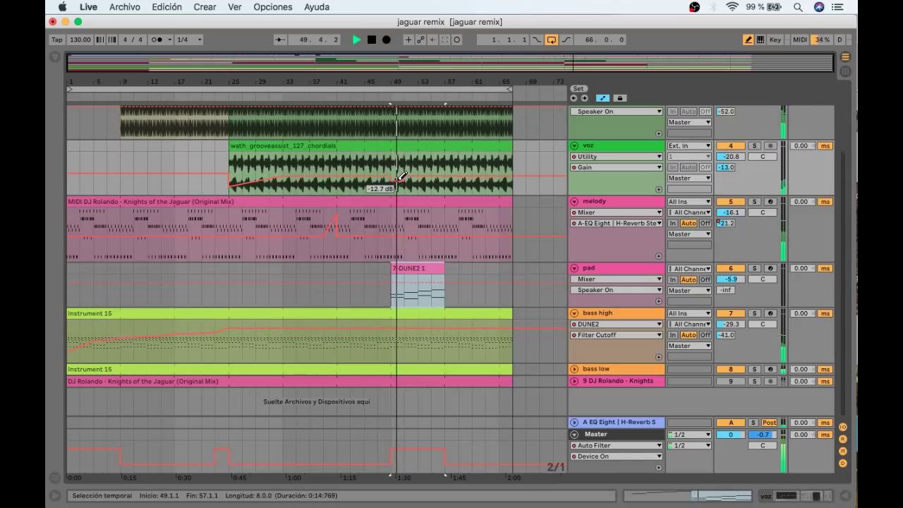
pyautogui.moveTo(398, 180); pyautogui.dragTo(403, 172)
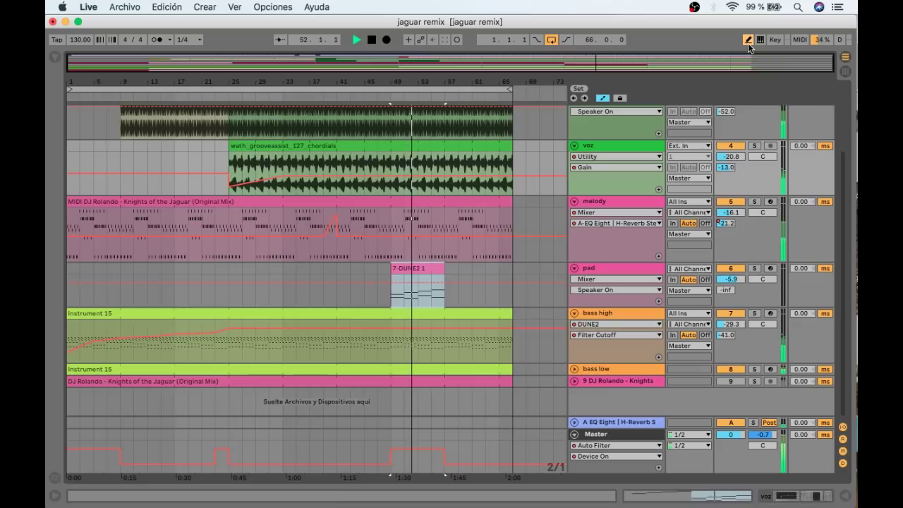
pyautogui.moveTo(391, 179)
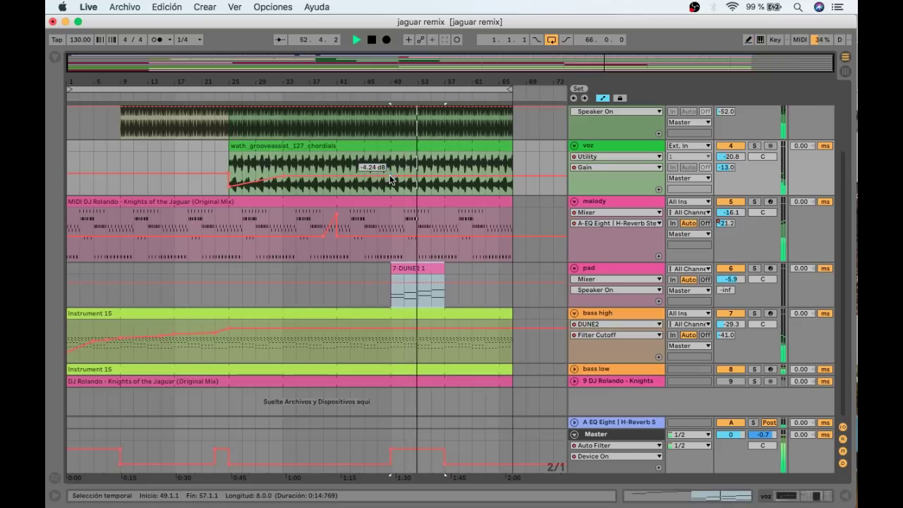
# Turn on the pad's DUNE2 instrument and set the pad's track volume to -9.0 dB
pyautogui.click(414, 267)
pyautogui.doubleClick(614, 273)
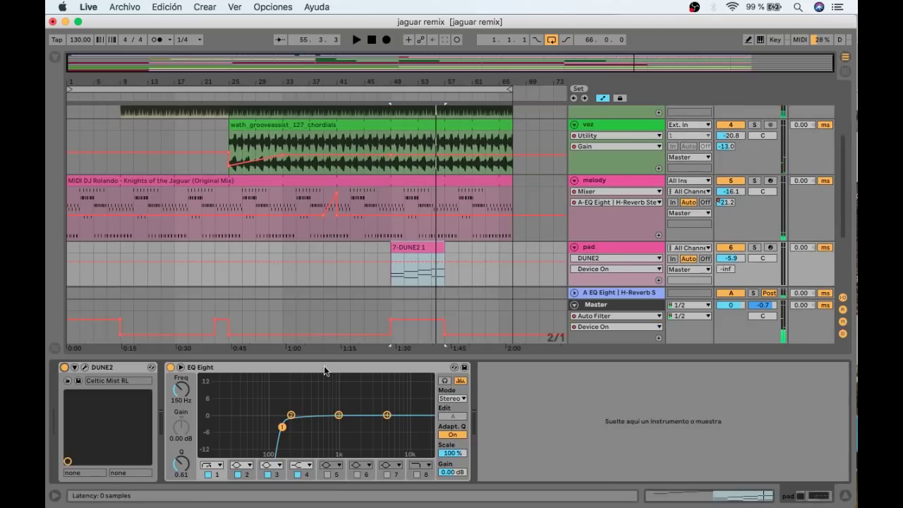
pyautogui.moveTo(324, 357); pyautogui.dragTo(336, 499)
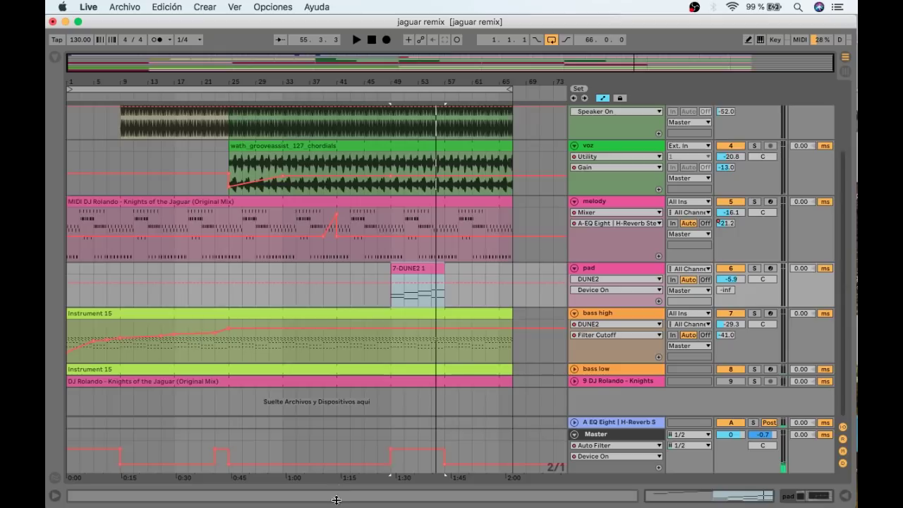
pyautogui.click(384, 97)
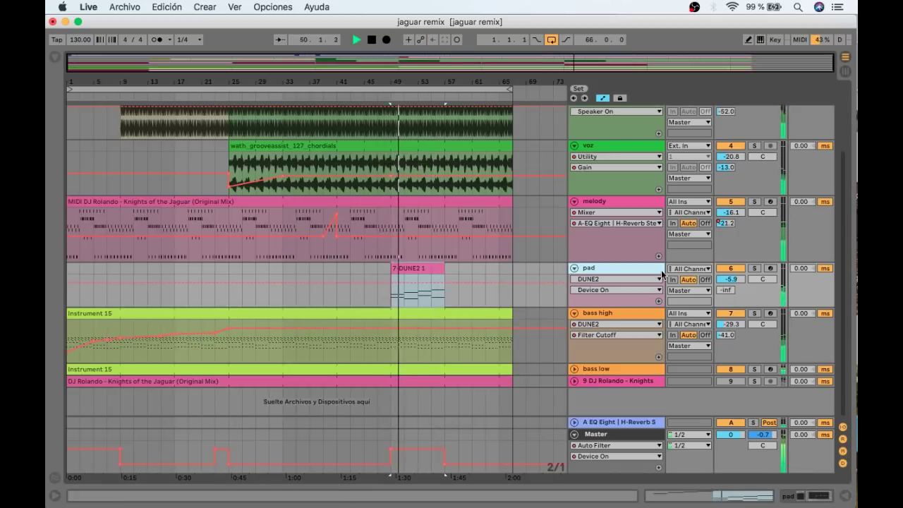
pyautogui.moveTo(730, 279); pyautogui.dragTo(730, 280)
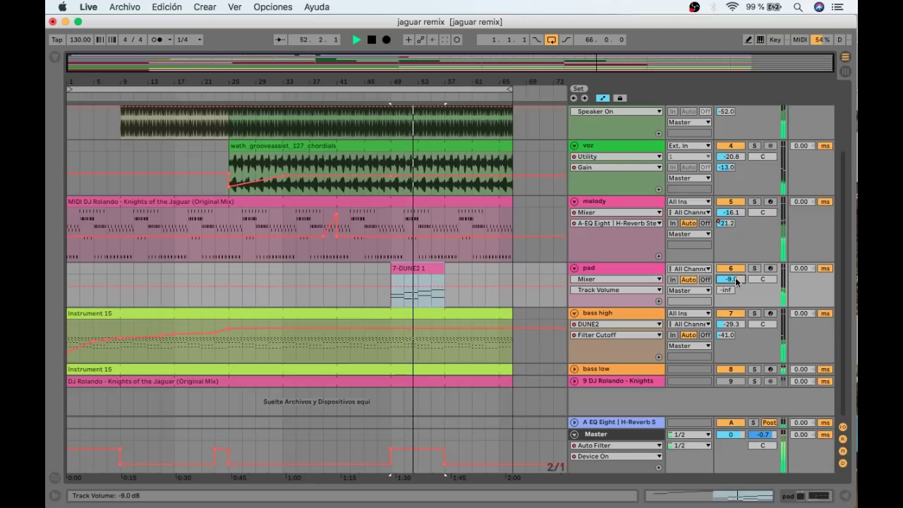
# Raise the voz Gain automation to 0.00 dB at bar 57
pyautogui.click(445, 181)
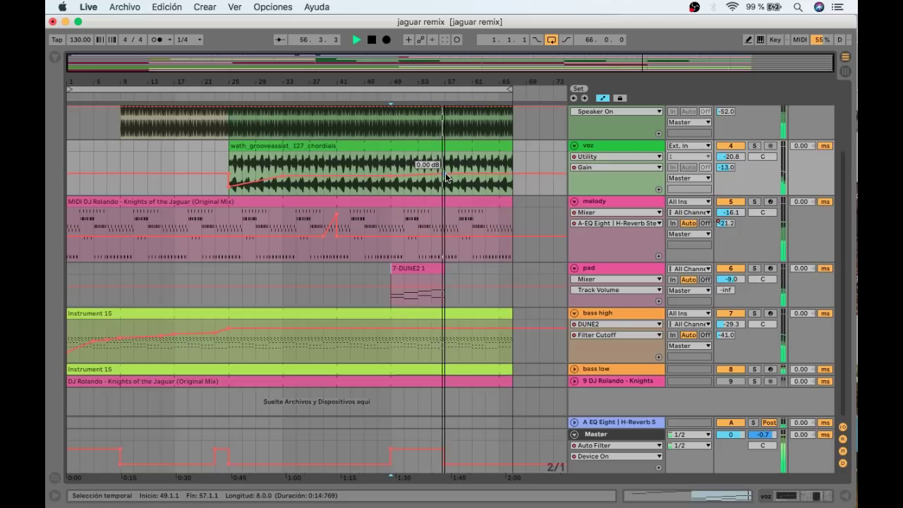
# Set the hihat track volume to -12.1 dB, and unfold the shakers track and set its volume to -16.1 dB
pyautogui.scroll(4, 451, 183)
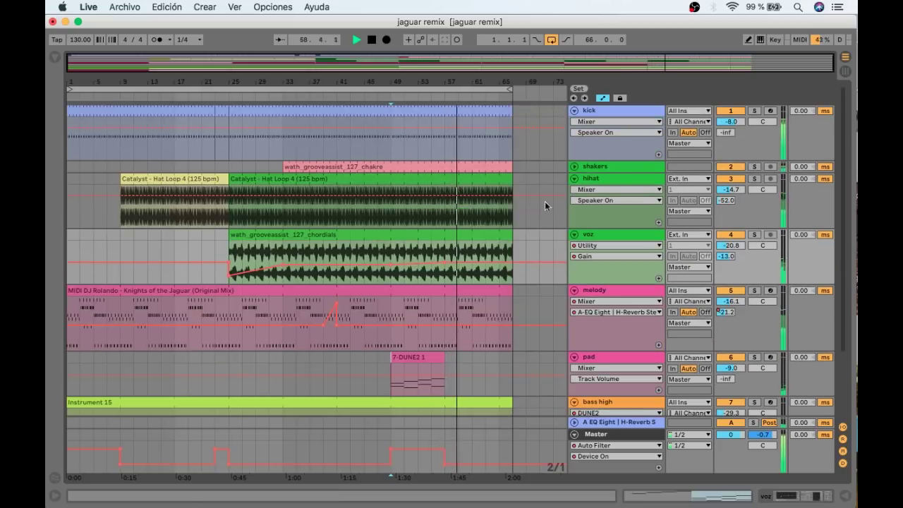
pyautogui.moveTo(730, 189); pyautogui.dragTo(731, 181)
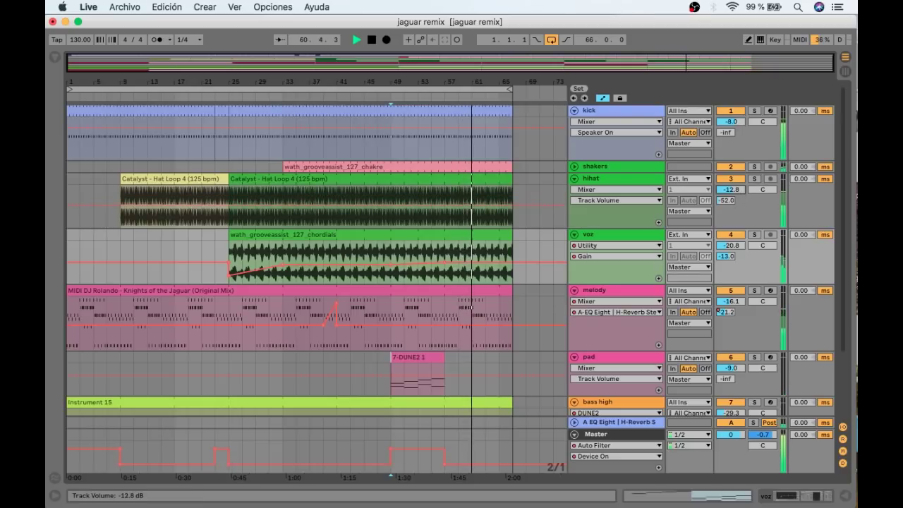
pyautogui.click(574, 167)
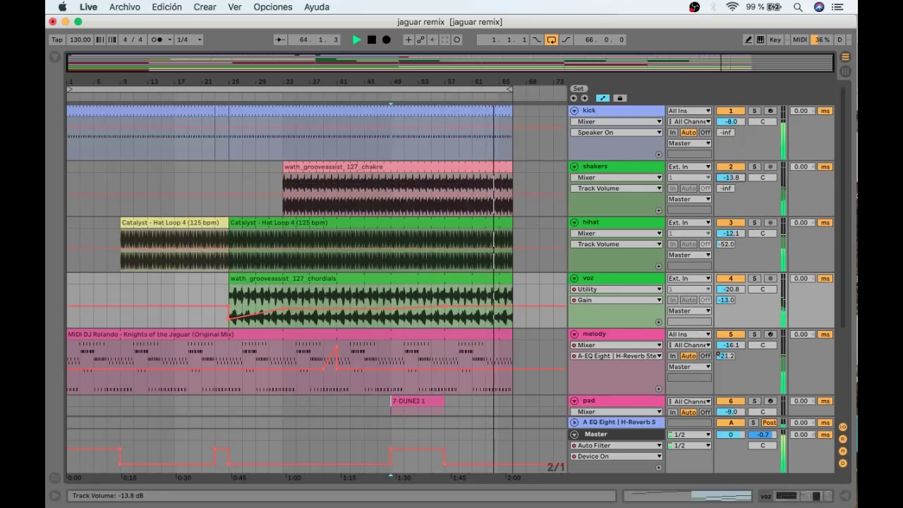
pyautogui.moveTo(738, 177)
pyautogui.mouseDown()
pyautogui.moveTo(737, 185)
pyautogui.moveTo(737, 177)
pyautogui.mouseUp()
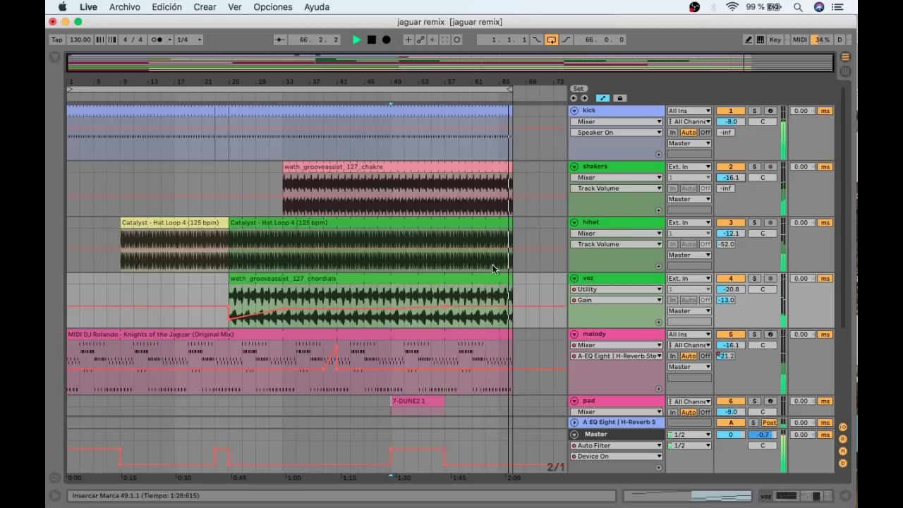
# Replay from just before bar 49 and lower the voz Gain automation at bar 57 to -2.12 dB
pyautogui.click(386, 97)
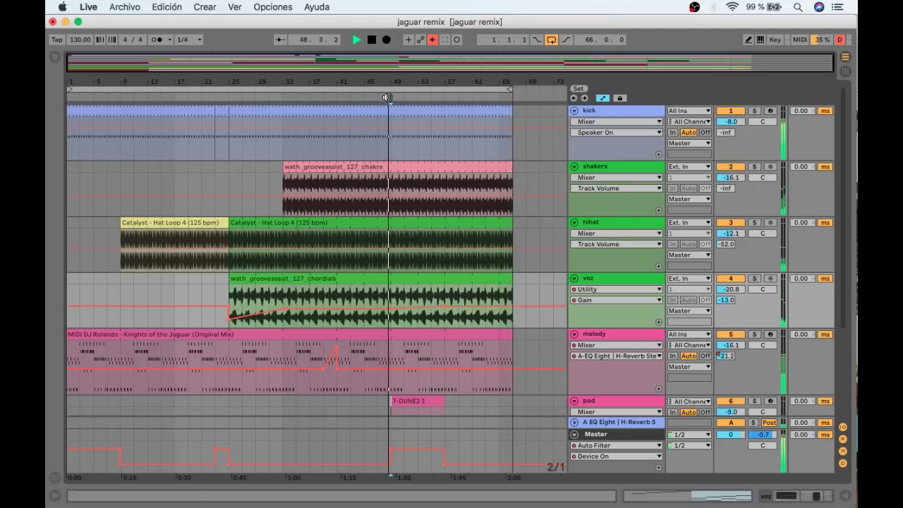
pyautogui.scroll(-5, 395, 247)
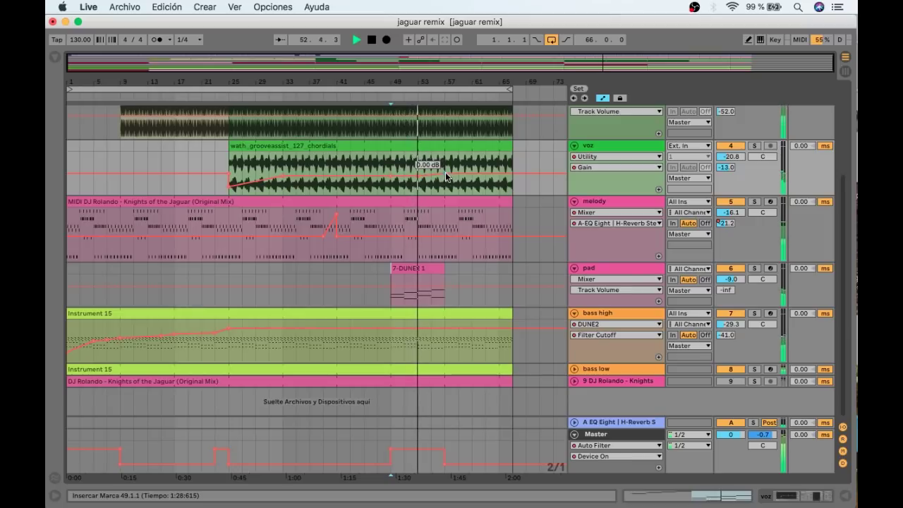
pyautogui.moveTo(445, 173); pyautogui.dragTo(445, 175)
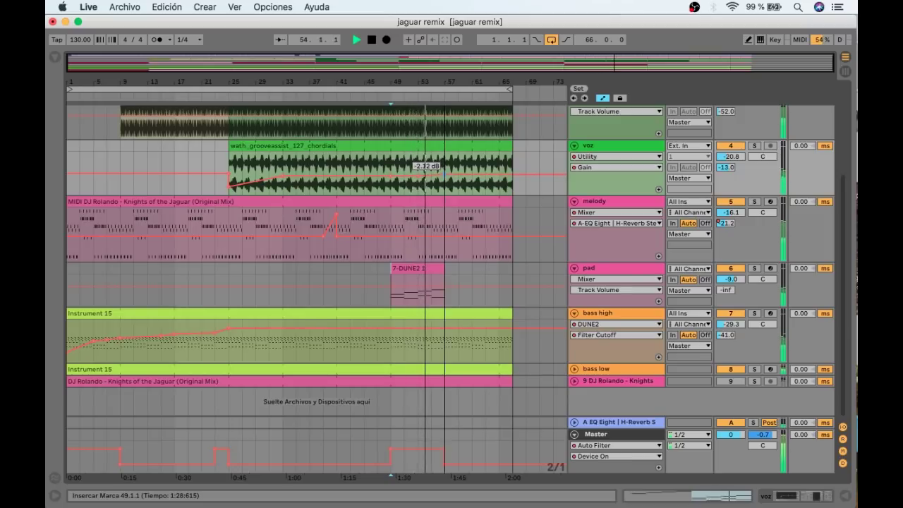
# Delete the hihat loop between bars 49 and 57
pyautogui.scroll(3, 438, 122)
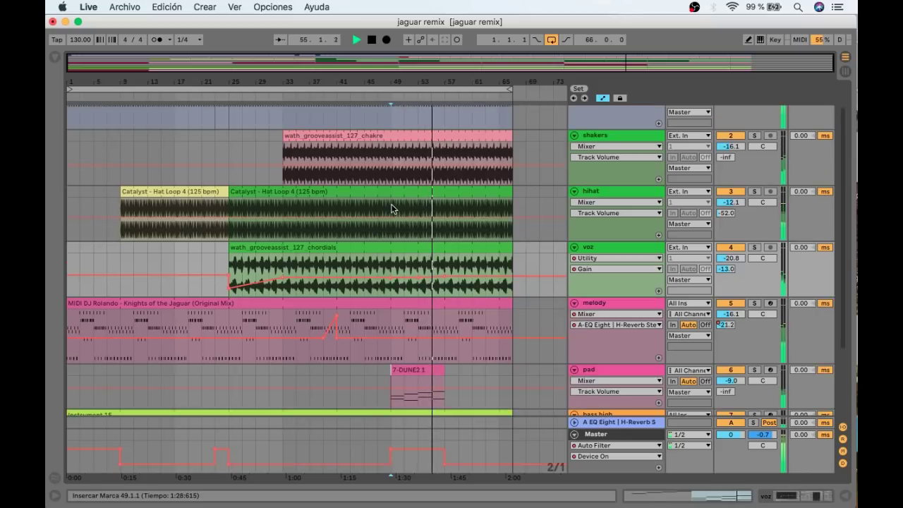
pyautogui.moveTo(392, 208); pyautogui.dragTo(444, 204)
pyautogui.press('Delete')
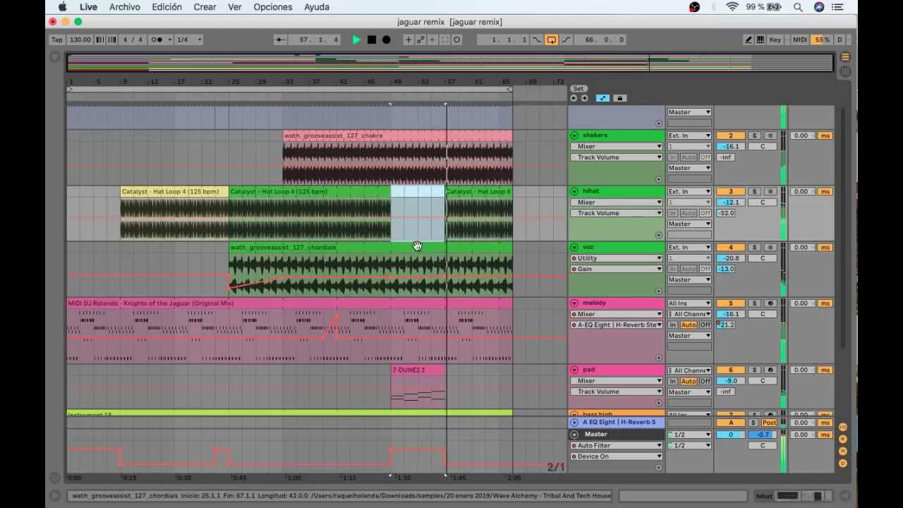
# Copy the hihat loop clip from bar 9 into the gap between bars 49 and 57
pyautogui.click(365, 97)
pyautogui.moveTo(122, 197); pyautogui.dragTo(421, 194)
pyautogui.moveTo(395, 145); pyautogui.dragTo(446, 141)
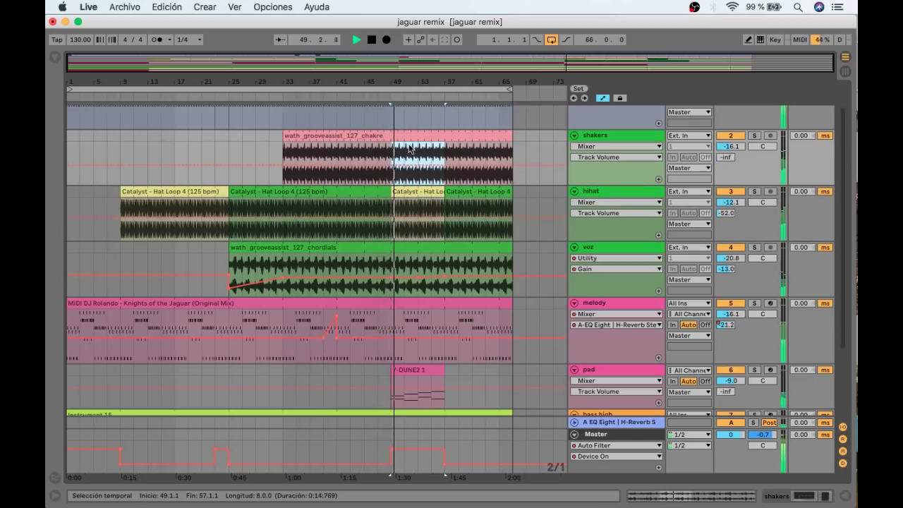
pyautogui.click(439, 137)
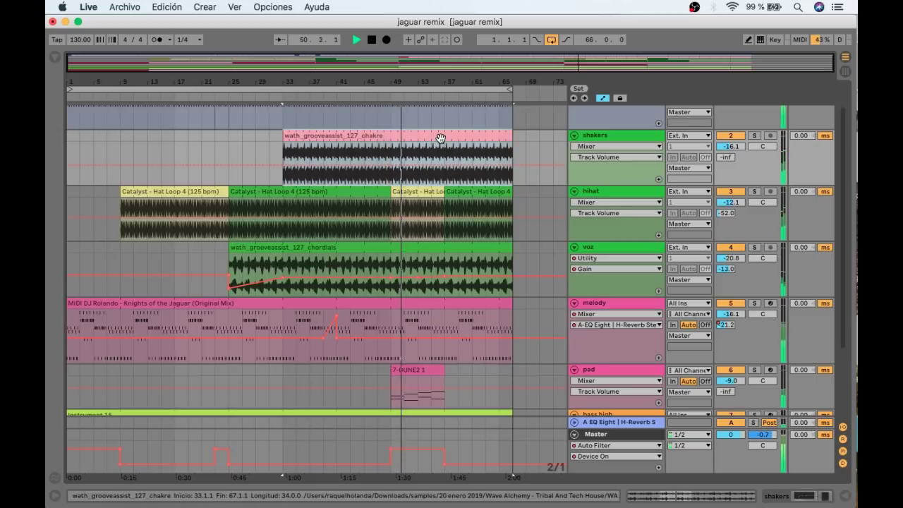
pyautogui.press('super+j')
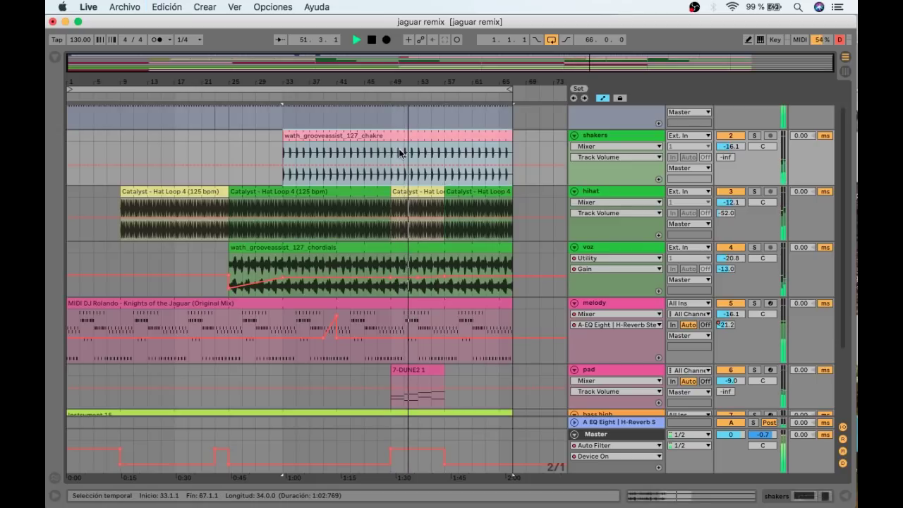
pyautogui.press('super+z')
# Delete the shakers loop between bars 49 and 57 and the remaining part from bar 57 to 67
pyautogui.moveTo(391, 138); pyautogui.dragTo(447, 138)
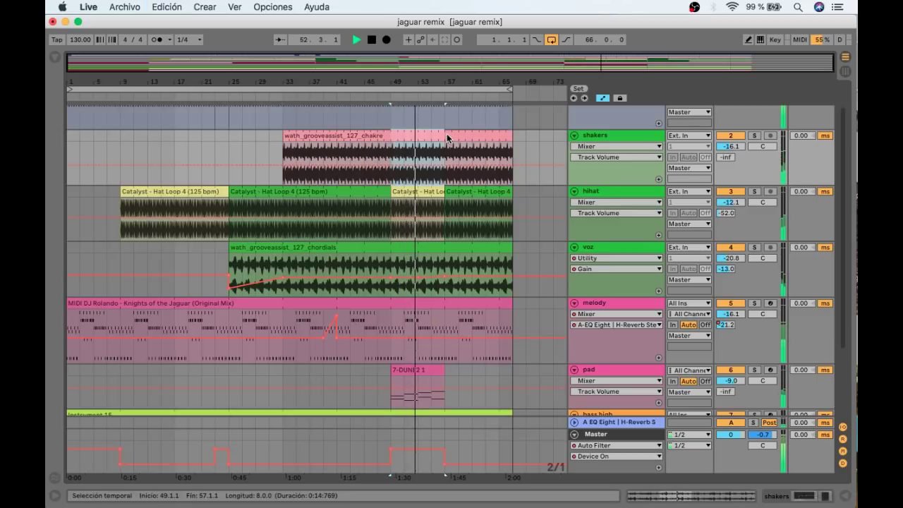
pyautogui.press('Delete')
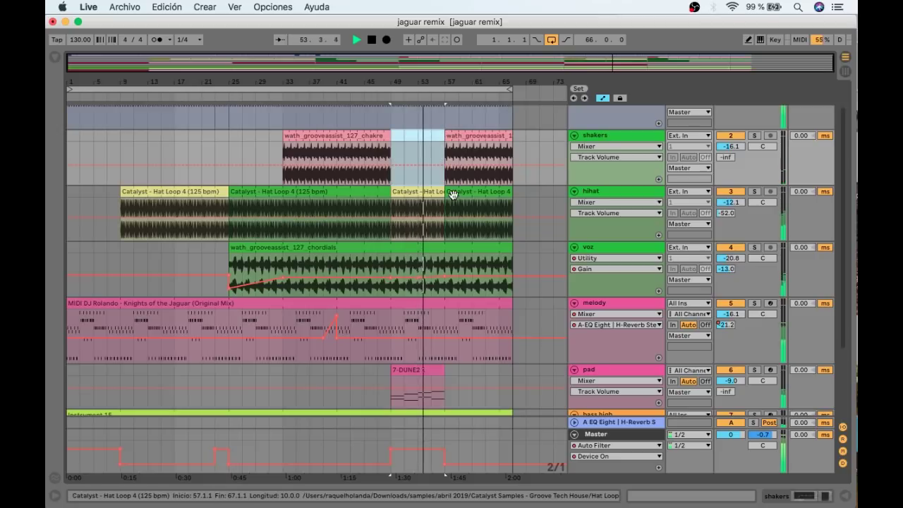
pyautogui.click(463, 139)
pyautogui.press('Delete')
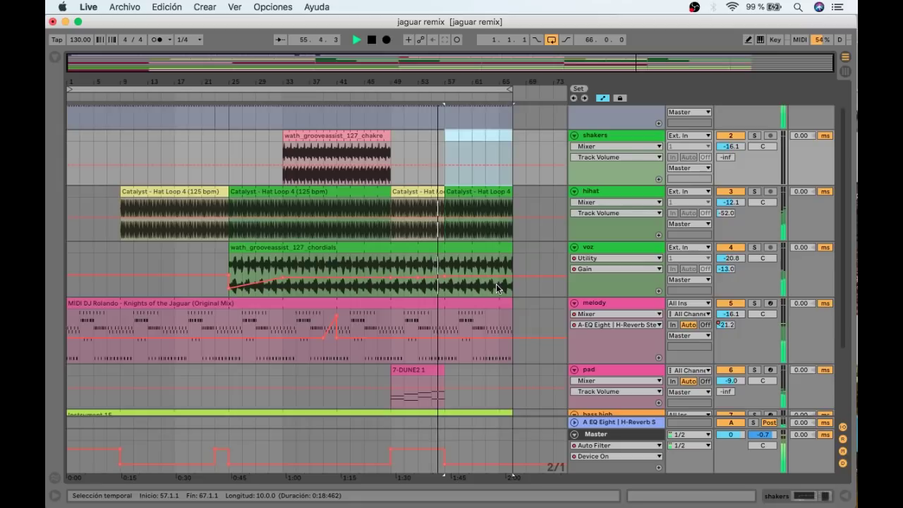
# Extend the pad clip to bar 67 and shorten the voz clip so it ends at bar 57
pyautogui.scroll(-3, 496, 284)
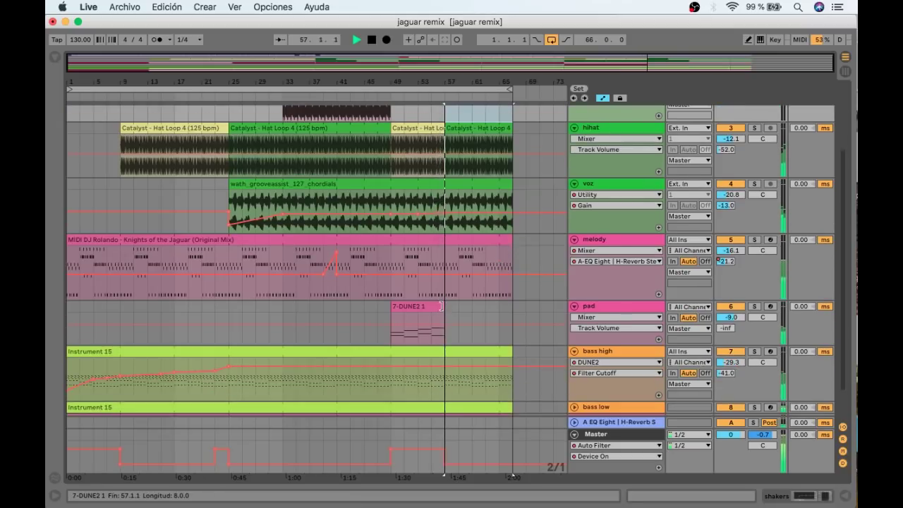
pyautogui.moveTo(441, 306); pyautogui.dragTo(513, 305)
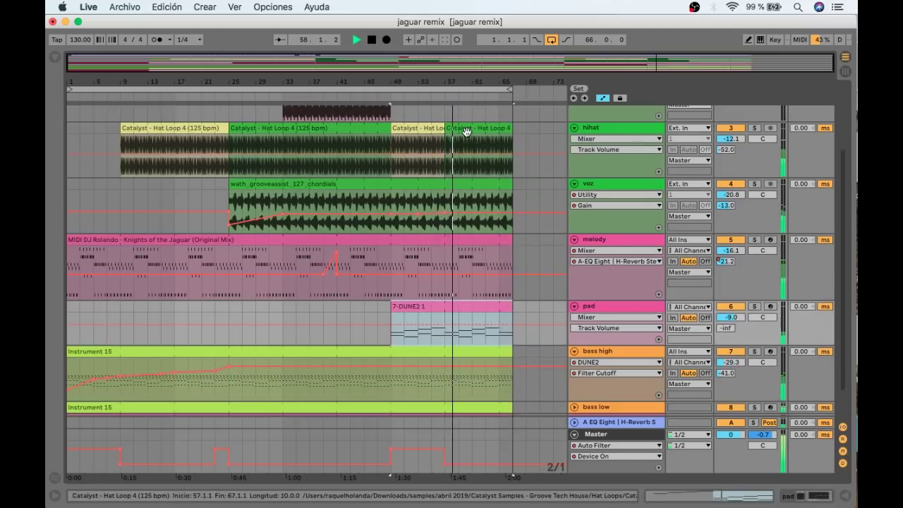
pyautogui.moveTo(423, 186); pyautogui.dragTo(446, 180)
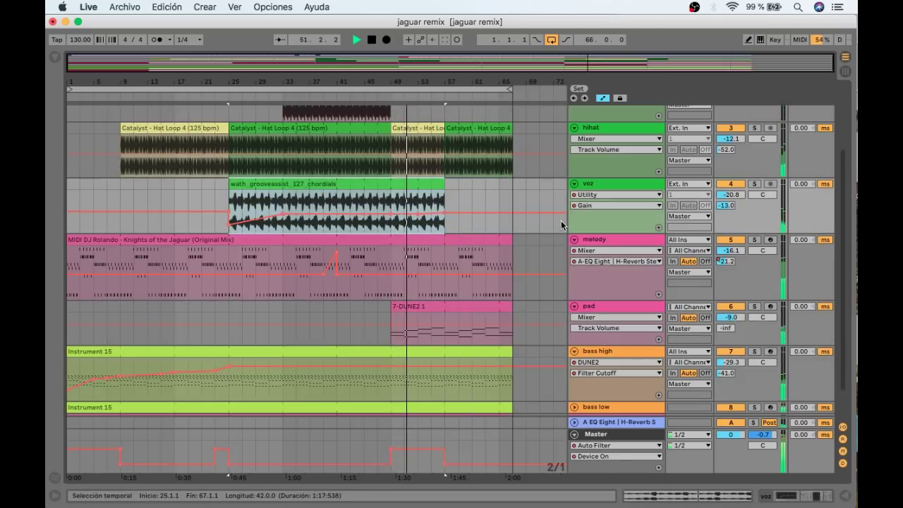
# Automate the voz H-Reverb Stereo send to ramp up from bar 55 to 0.0 dB at bar 57, then fall until bar 63
pyautogui.click(726, 205)
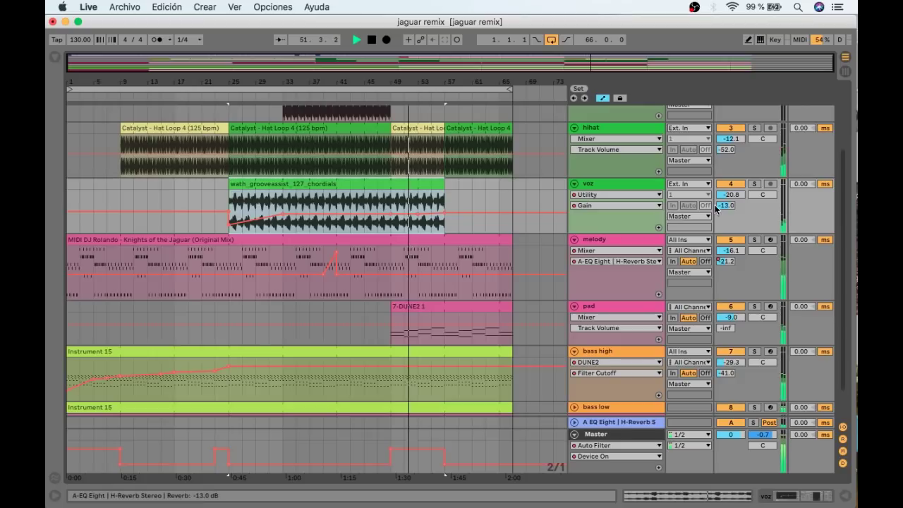
pyautogui.click(746, 40)
pyautogui.moveTo(439, 188); pyautogui.dragTo(489, 184)
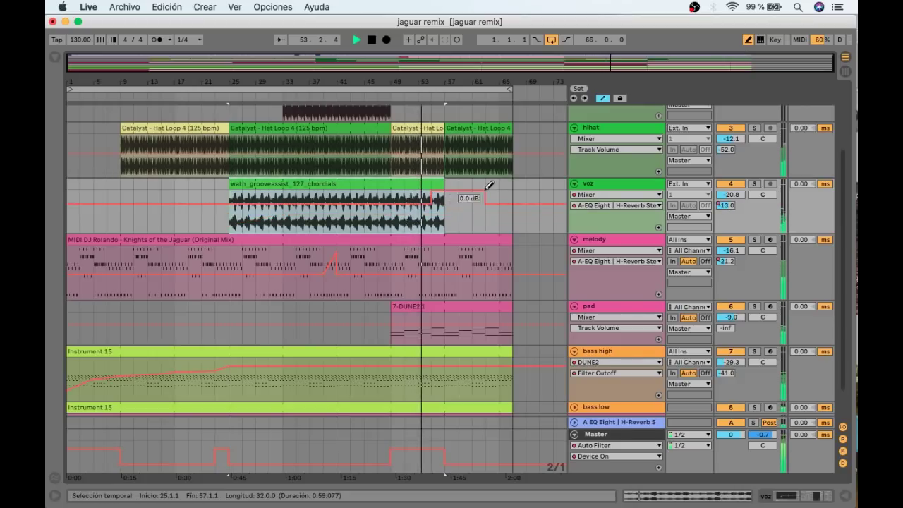
pyautogui.press('b')
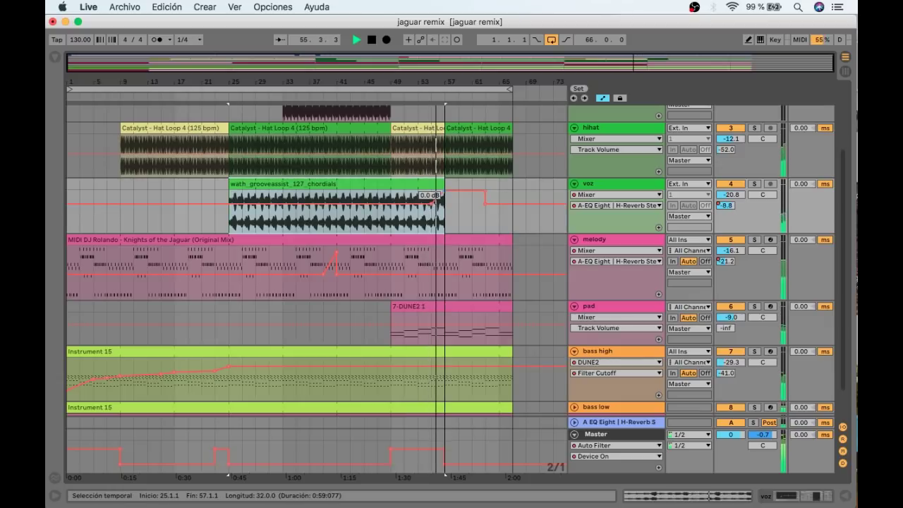
pyautogui.click(484, 191)
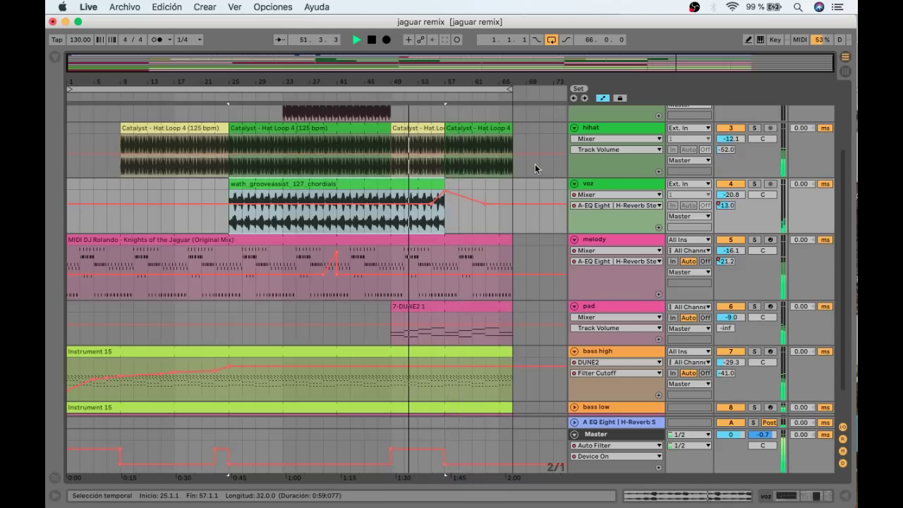
# Shorten the melody clip so it ends at bar 57
pyautogui.click(486, 239)
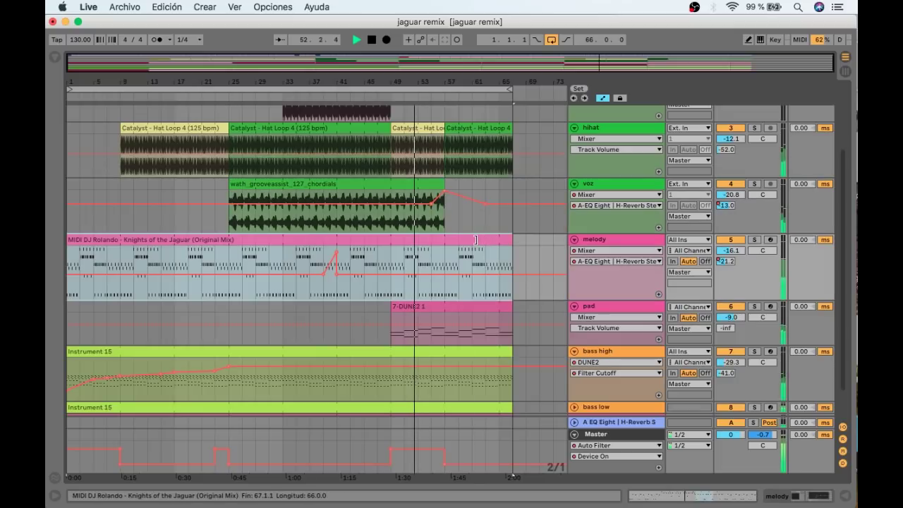
pyautogui.moveTo(475, 240); pyautogui.dragTo(445, 240)
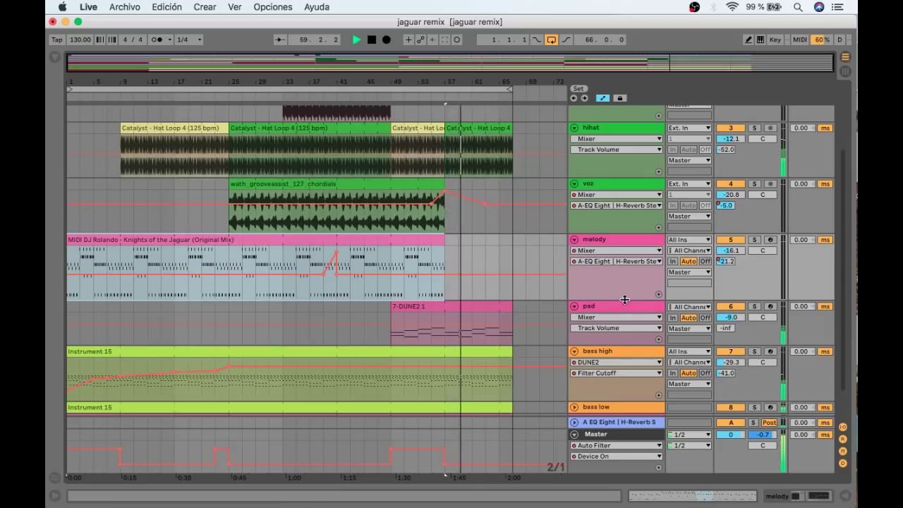
# Open the pad clip's notes with playback stopped and copy the first chord's A4 note down to D4 at bars 10 to 12
pyautogui.doubleClick(494, 320)
pyautogui.press('space')
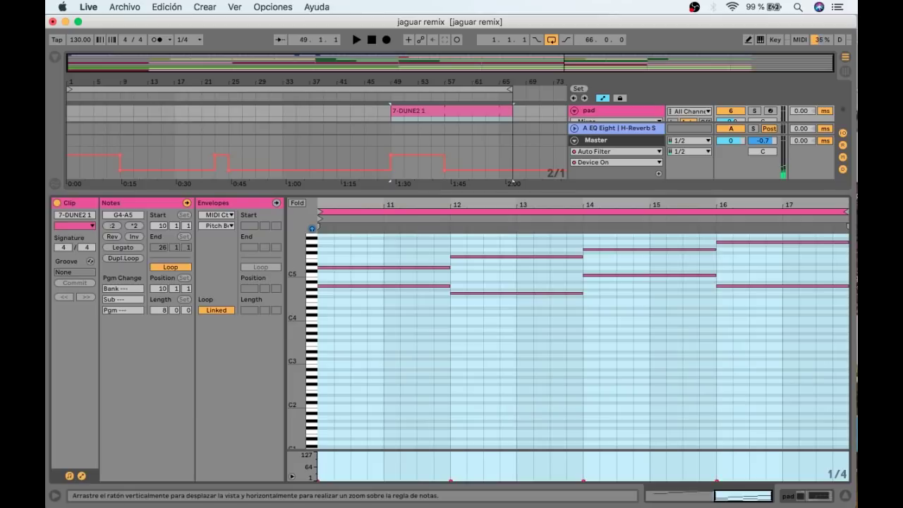
pyautogui.moveTo(307, 269); pyautogui.dragTo(324, 277)
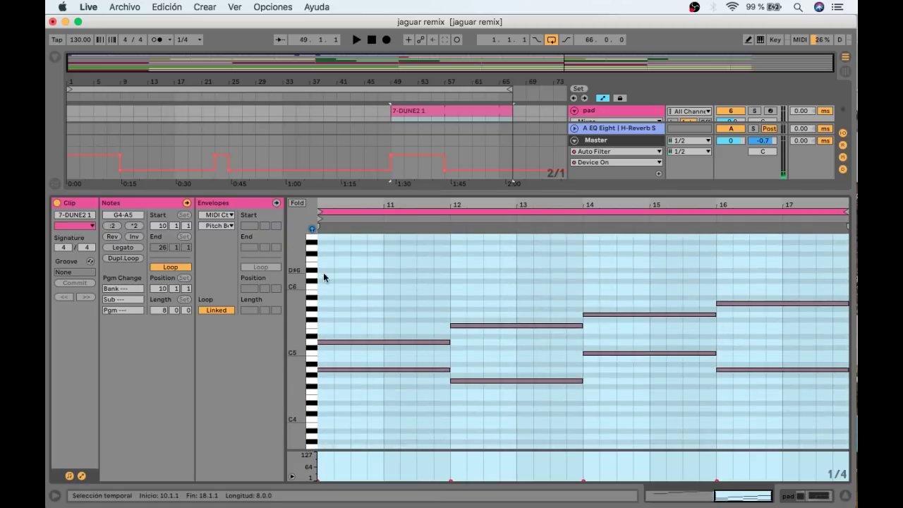
pyautogui.click(308, 347)
pyautogui.click(315, 375)
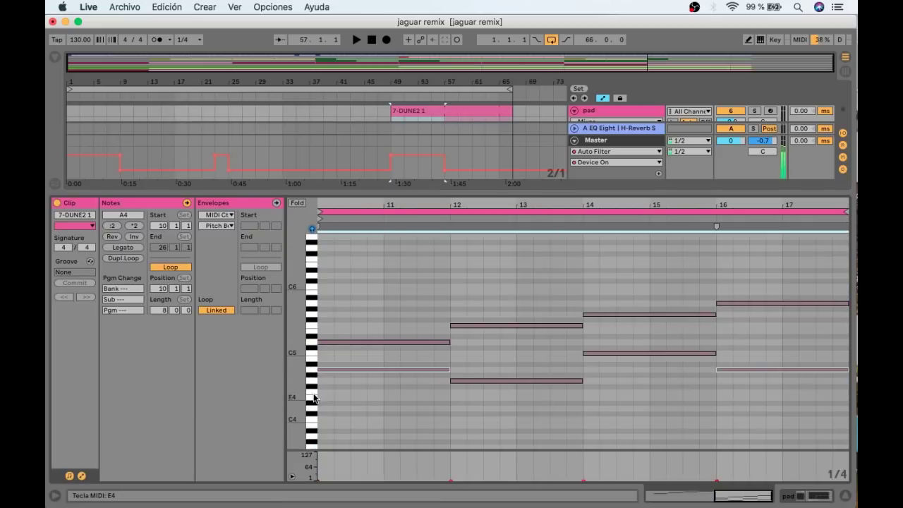
pyautogui.click(314, 409)
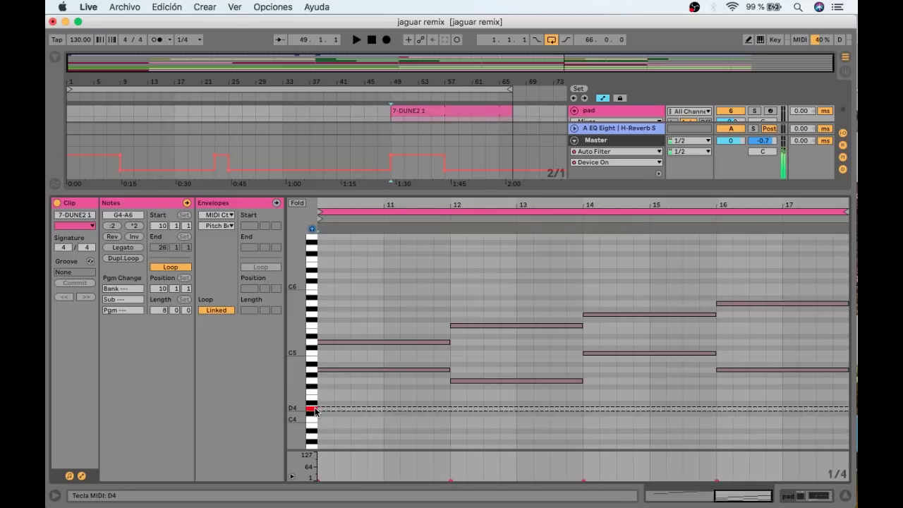
pyautogui.click(336, 411)
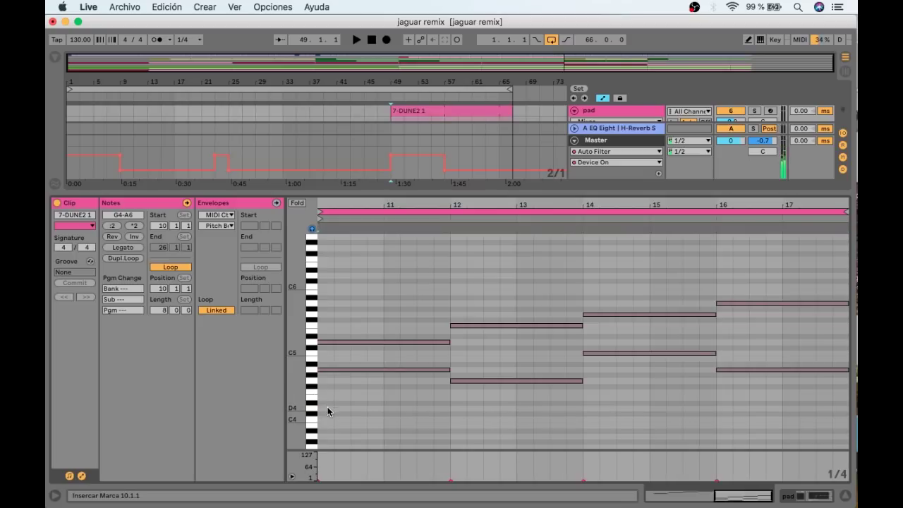
pyautogui.moveTo(338, 374); pyautogui.dragTo(339, 409)
pyautogui.moveTo(357, 310); pyautogui.dragTo(354, 455)
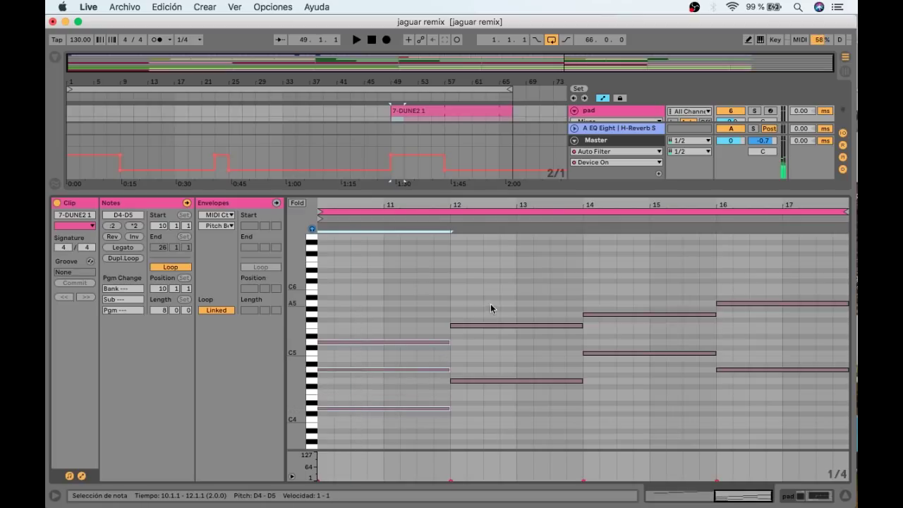
# Copy the second chord's G4 note down to A3 at bars 12 to 14 and audition the first two chords
pyautogui.moveTo(486, 297); pyautogui.dragTo(485, 415)
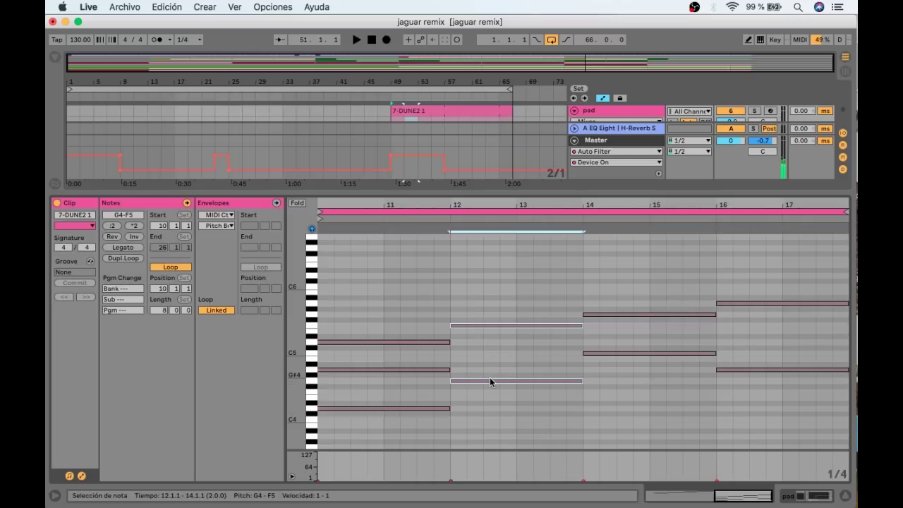
pyautogui.moveTo(491, 393); pyautogui.dragTo(492, 436)
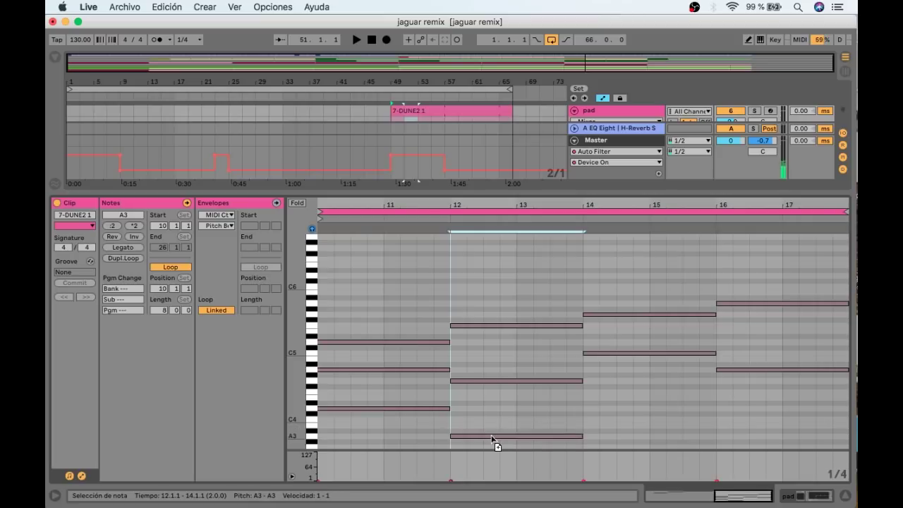
pyautogui.moveTo(422, 315); pyautogui.dragTo(421, 443)
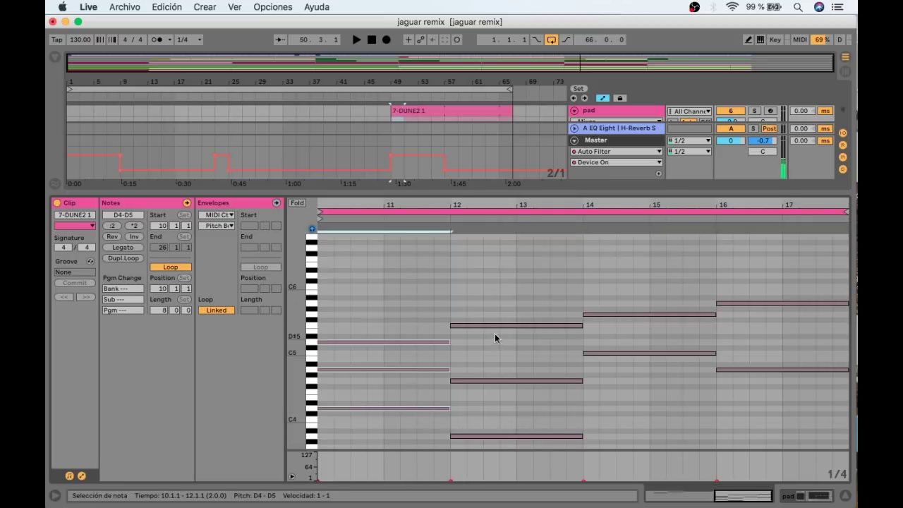
pyautogui.moveTo(493, 306)
pyautogui.mouseDown()
pyautogui.moveTo(493, 472)
pyautogui.moveTo(494, 464)
pyautogui.mouseUp()
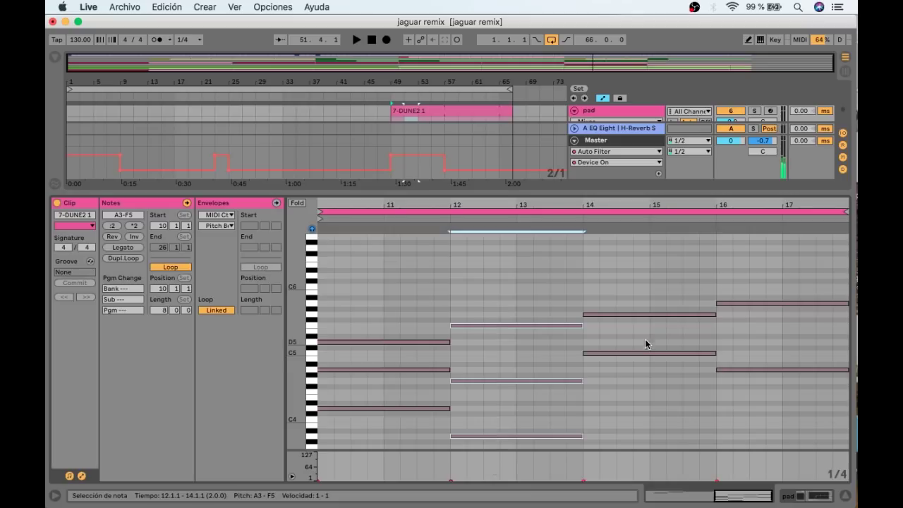
# Copy the third chord's C5 note down to E4 at bars 14 to 16, comparing it with F#4
pyautogui.moveTo(633, 356); pyautogui.dragTo(632, 397)
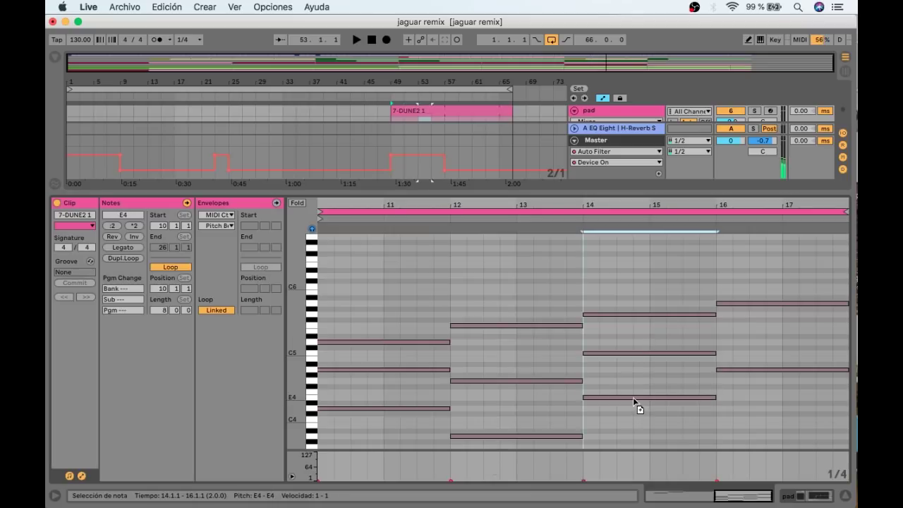
pyautogui.click(631, 314)
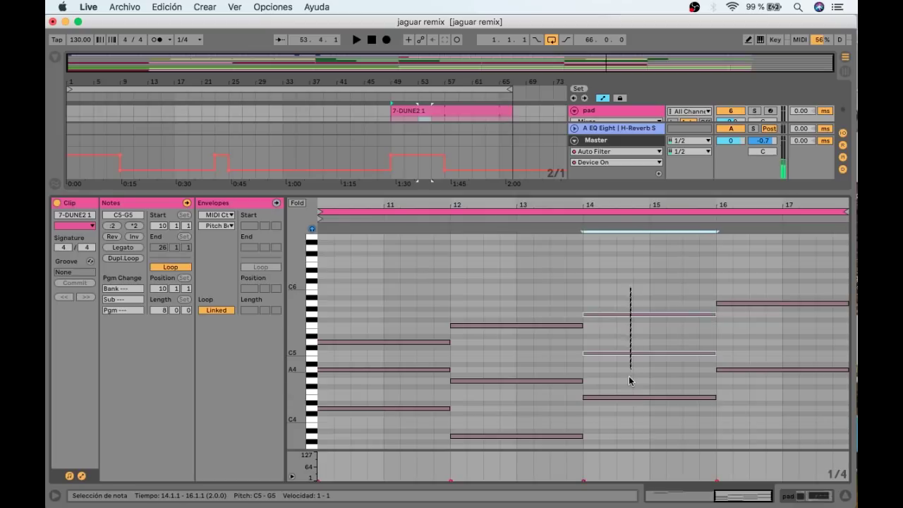
pyautogui.moveTo(650, 382); pyautogui.dragTo(650, 408)
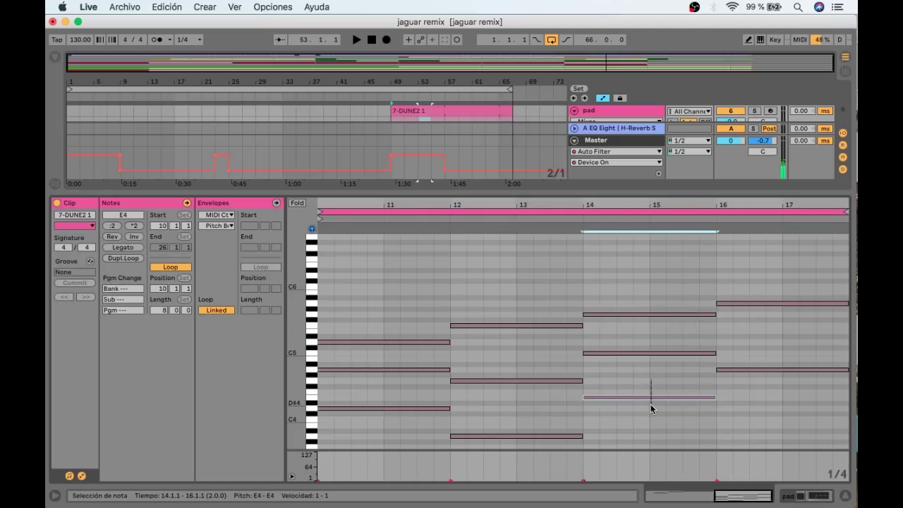
pyautogui.press('Up')
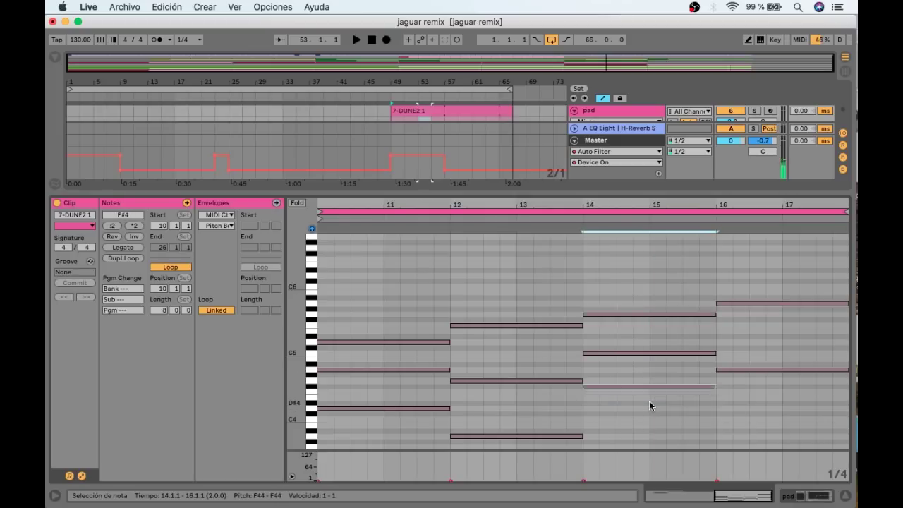
pyautogui.press('Down')
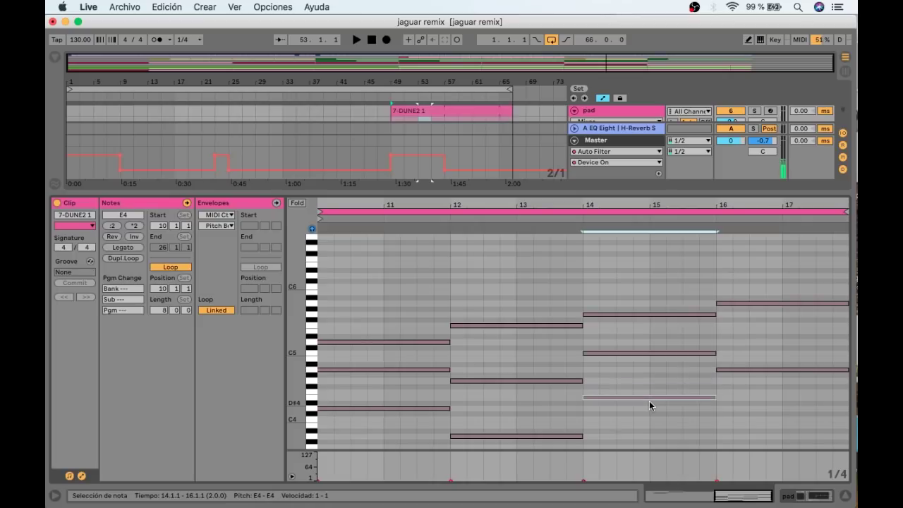
# Solo the pad track and play its chords back from bar 49
pyautogui.press('space')
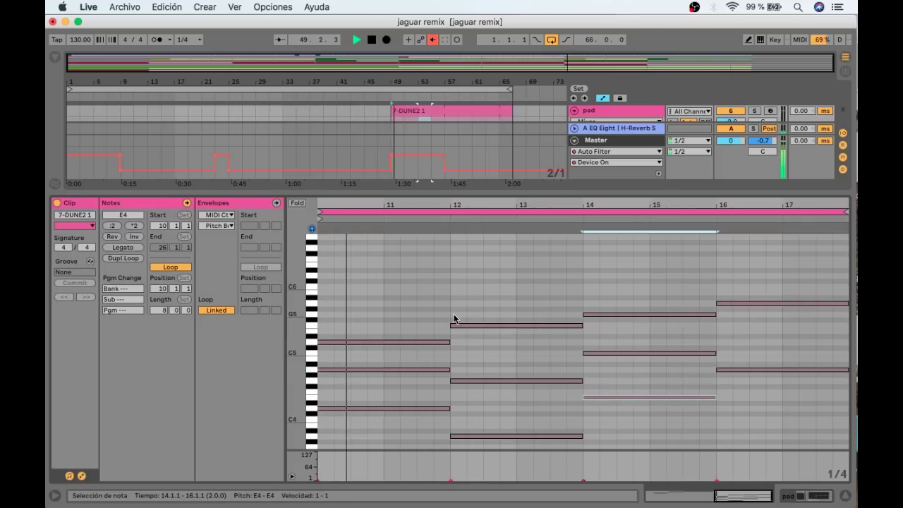
pyautogui.press('space')
pyautogui.click(760, 115)
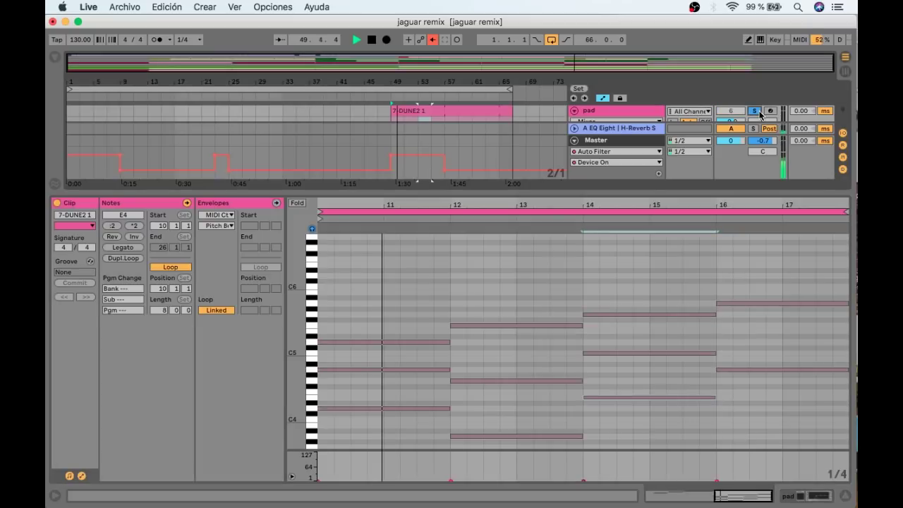
pyautogui.press('space')
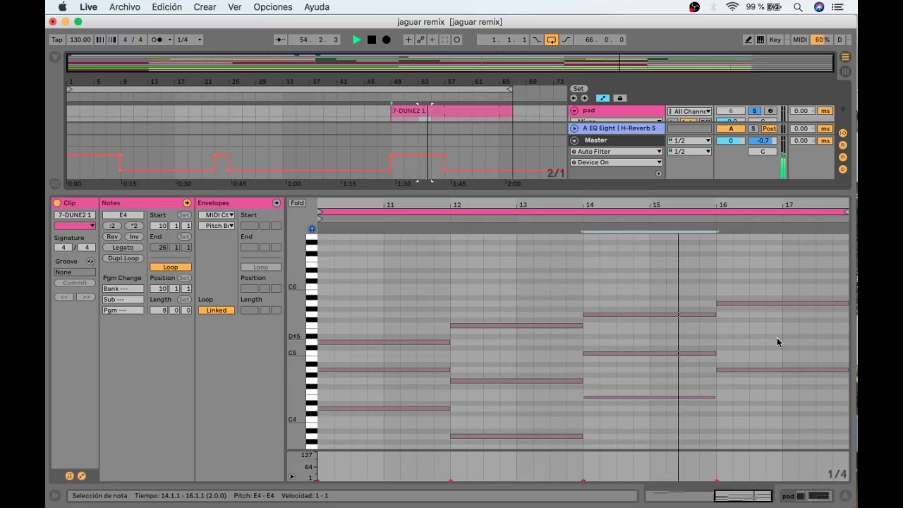
pyautogui.press('space')
# Copy the fourth chord's A4 note up to D5 at bars 16 to 18 of the pad clip
pyautogui.click(784, 303)
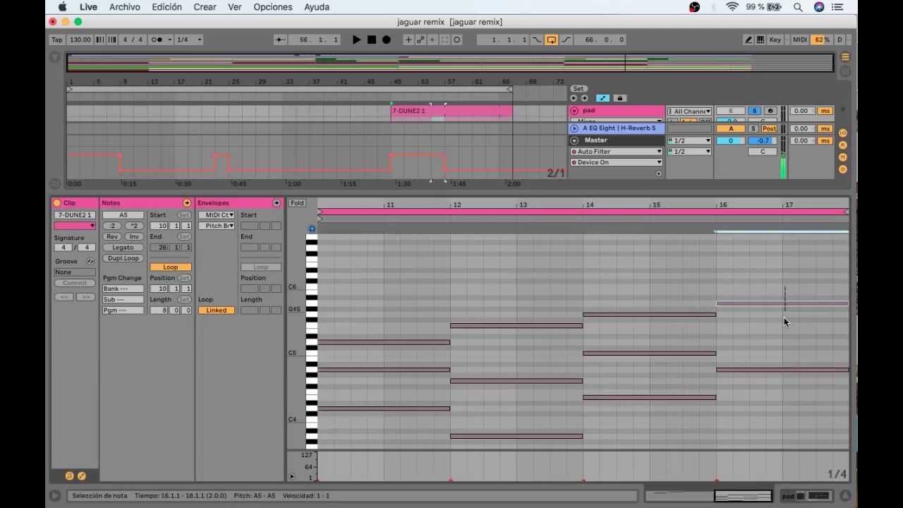
pyautogui.click(774, 369)
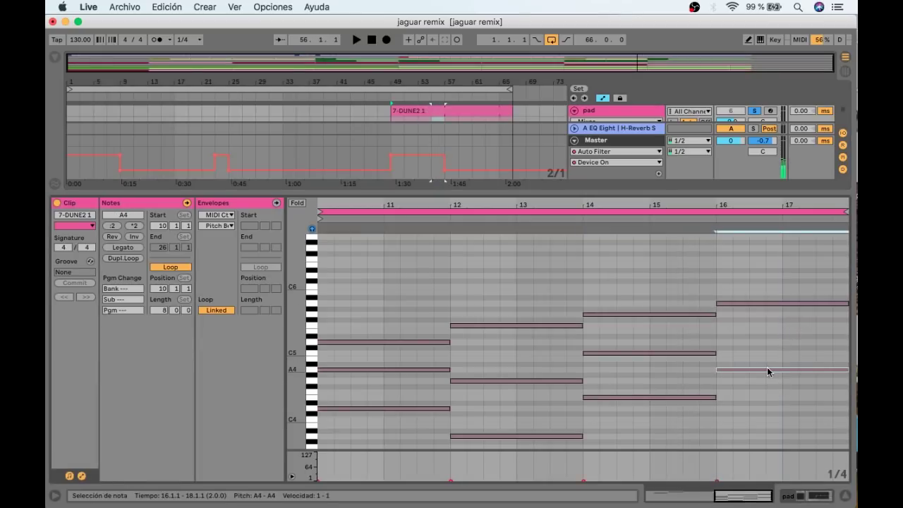
pyautogui.moveTo(766, 367); pyautogui.dragTo(764, 346)
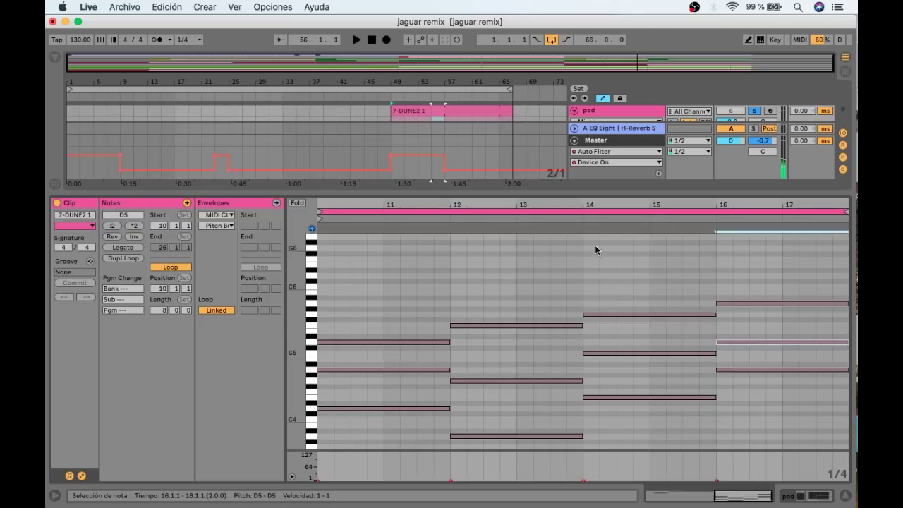
# Unsolo the pad track, play the full mix, and shorten the pad clip so it ends at bar 57
pyautogui.hotkey('shift', 'Tab')
pyautogui.press('space')
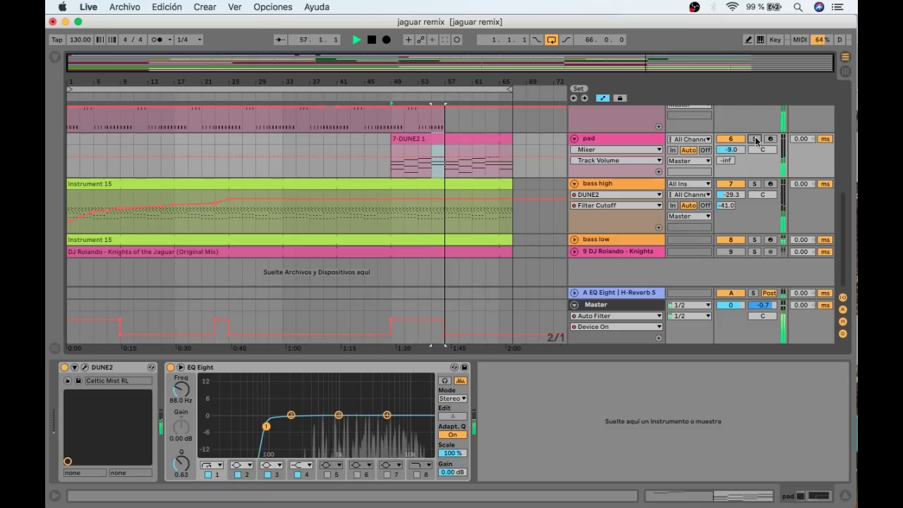
pyautogui.click(443, 135)
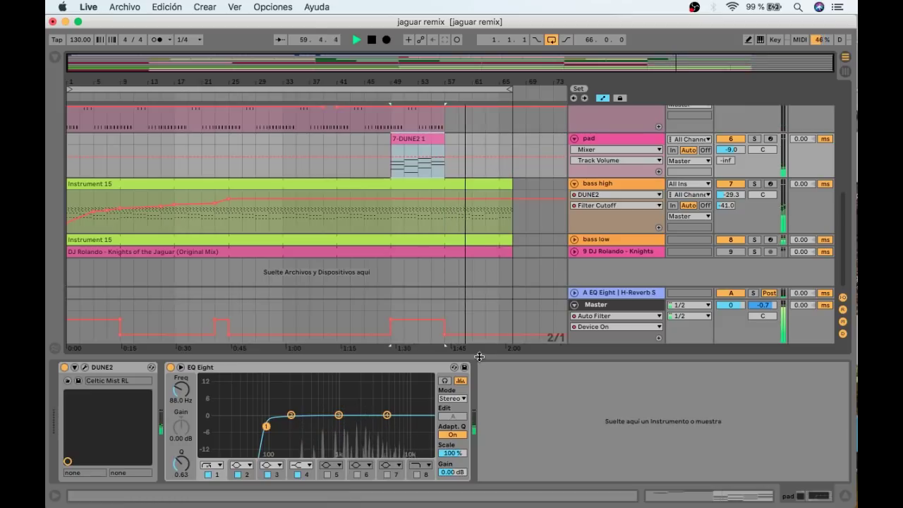
pyautogui.click(845, 497)
pyautogui.scroll(5, 470, 287)
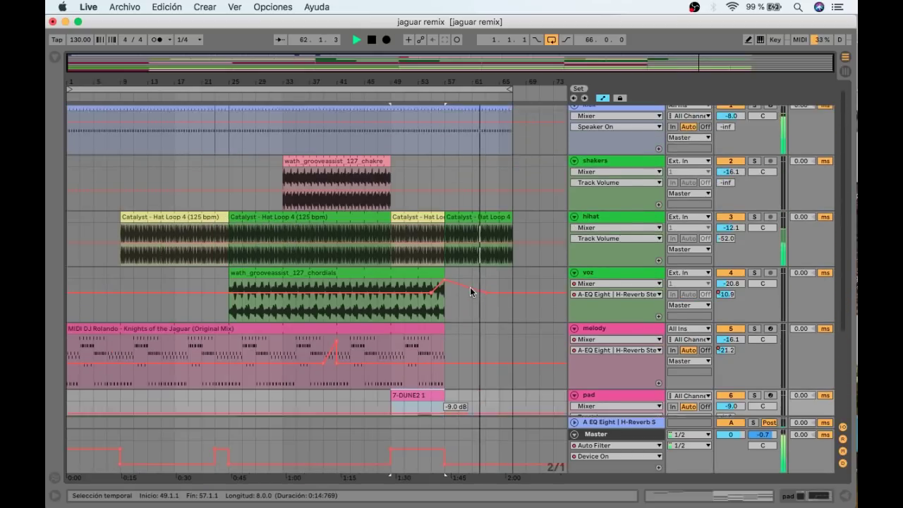
pyautogui.press('space')
# Solo the DJ Rolando - Knights track and add a Utility effect from the favourites after its Auto Filter
pyautogui.scroll(-4, 722, 384)
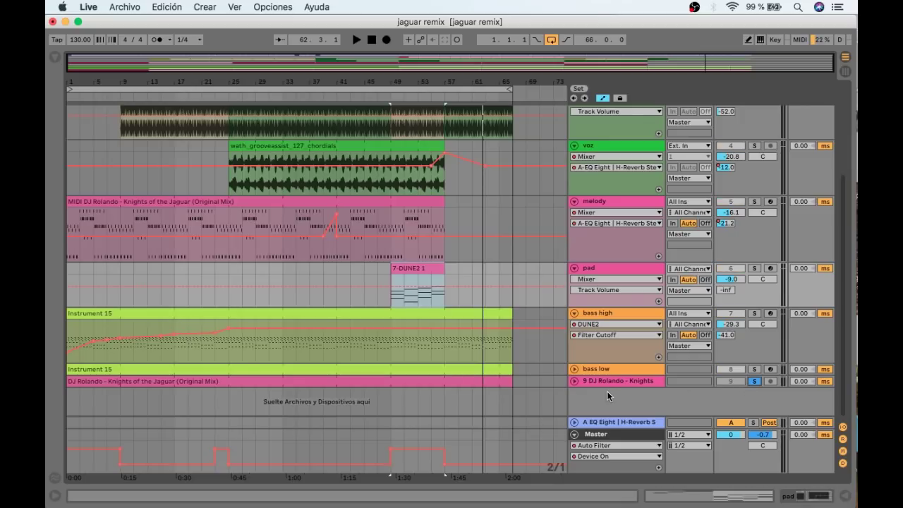
pyautogui.click(588, 391)
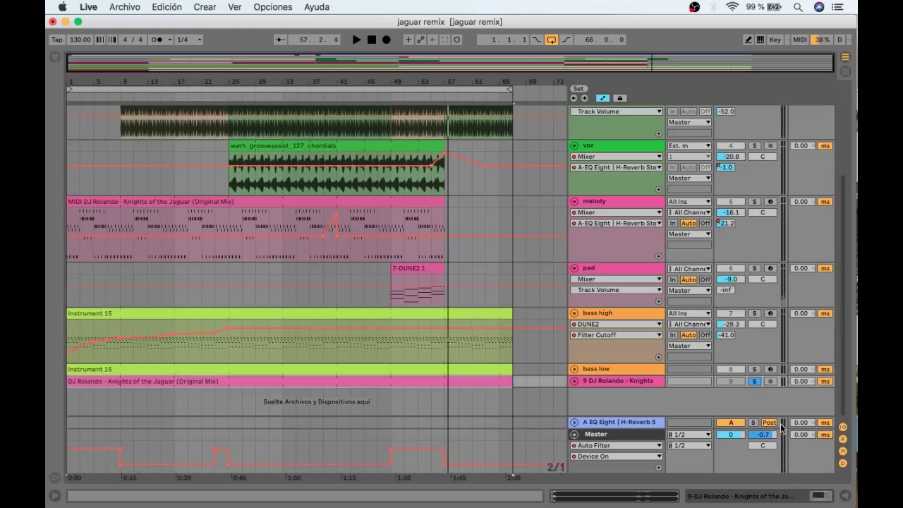
pyautogui.doubleClick(626, 378)
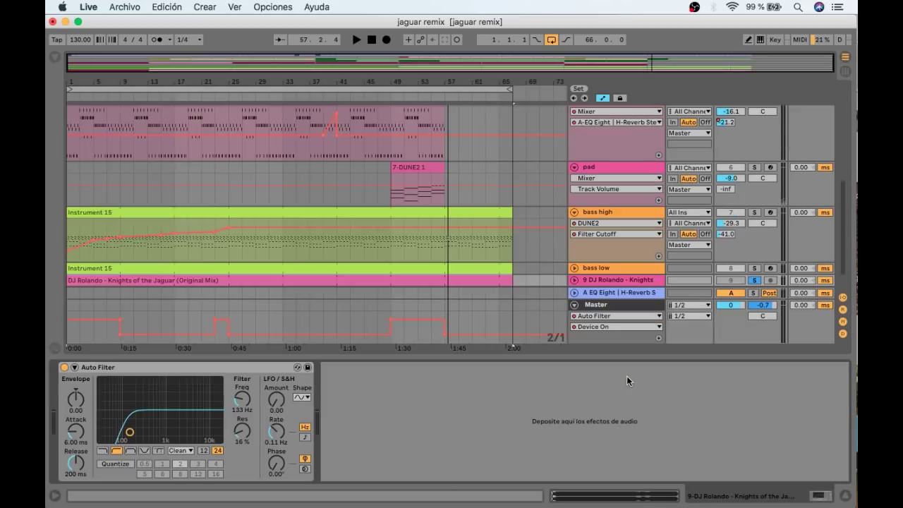
pyautogui.click(55, 57)
pyautogui.click(76, 88)
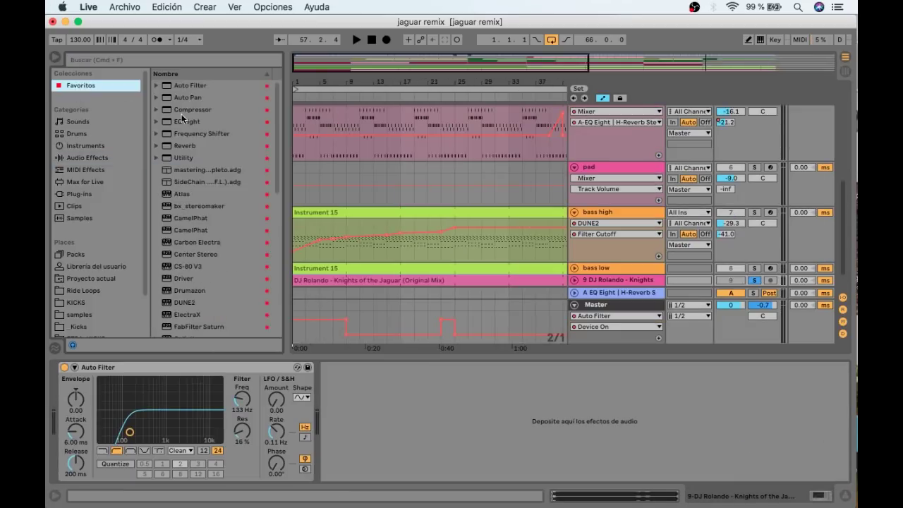
pyautogui.moveTo(182, 157); pyautogui.dragTo(435, 411)
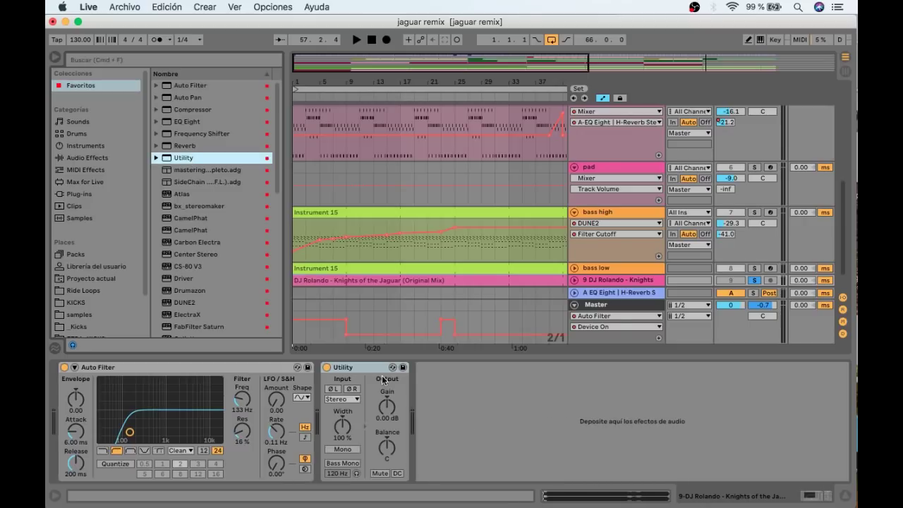
pyautogui.click(53, 58)
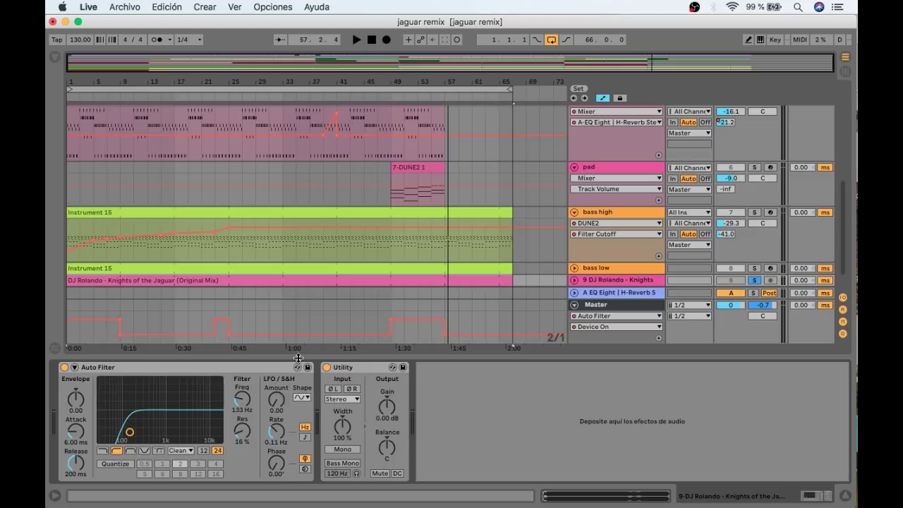
pyautogui.moveTo(297, 358); pyautogui.dragTo(303, 486)
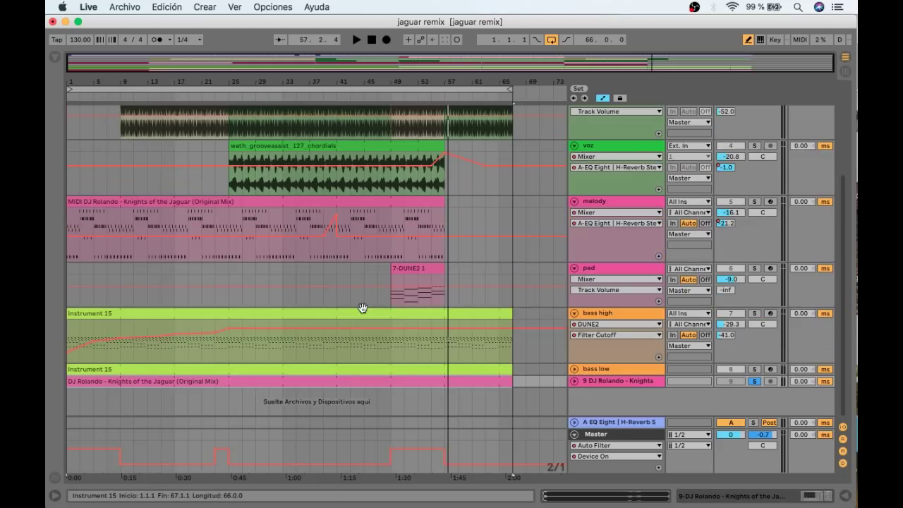
# Unfold the DJ Rolando track and trim the start of its audio clip to bar 25
pyautogui.click(575, 381)
pyautogui.click(413, 383)
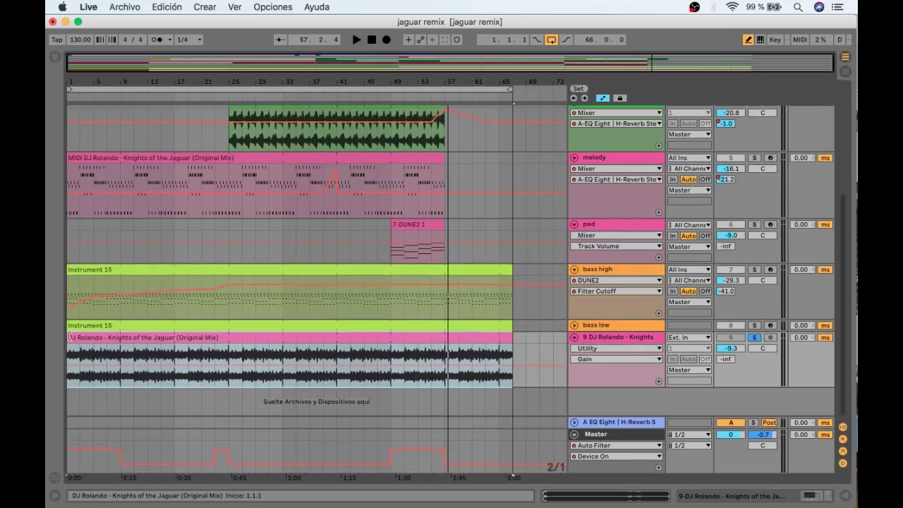
pyautogui.moveTo(69, 336); pyautogui.dragTo(223, 337)
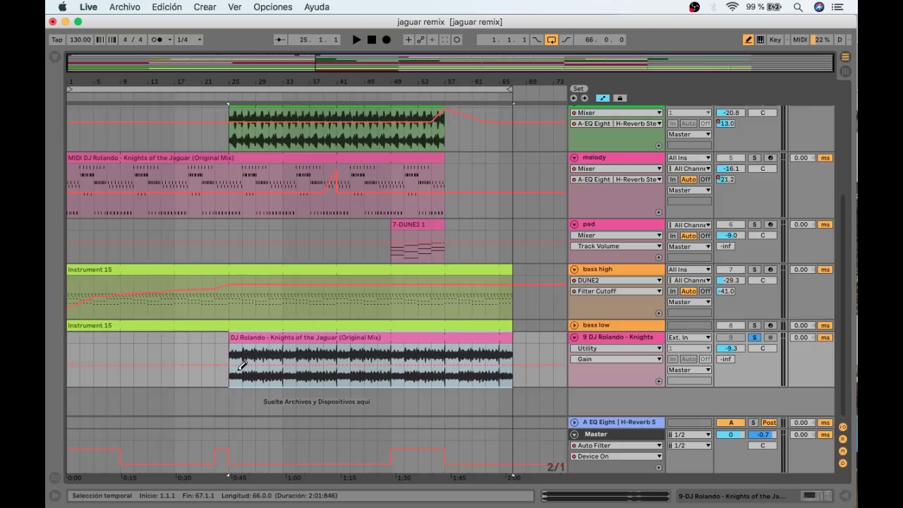
# Automate the DJ Rolando track's Utility gain to rise from minimum at bar 25 through bar 41 to bar 49, and set its volume to -11.2 dB
pyautogui.press('space')
pyautogui.moveTo(232, 384)
pyautogui.mouseDown()
pyautogui.moveTo(388, 381)
pyautogui.moveTo(326, 382)
pyautogui.mouseUp()
pyautogui.moveTo(351, 382); pyautogui.dragTo(336, 374)
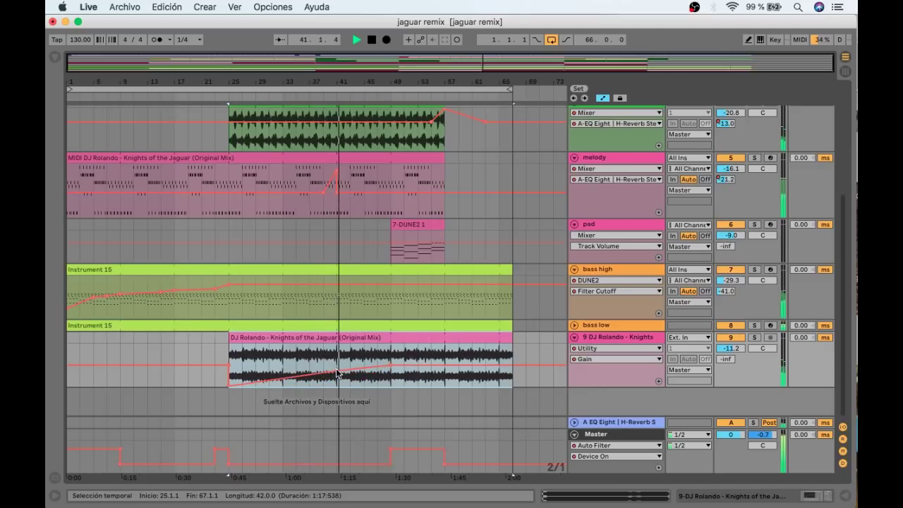
pyautogui.moveTo(336, 374); pyautogui.dragTo(337, 371)
pyautogui.moveTo(224, 365); pyautogui.dragTo(225, 385)
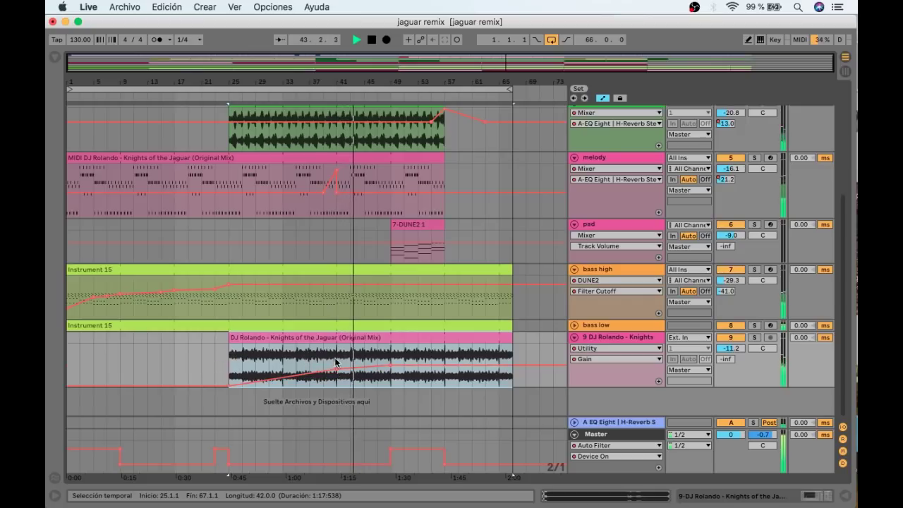
# Lower the melody track's volume to -17.1 dB and display its DUNE2 Filter Cutoff automation
pyautogui.scroll(4, 595, 272)
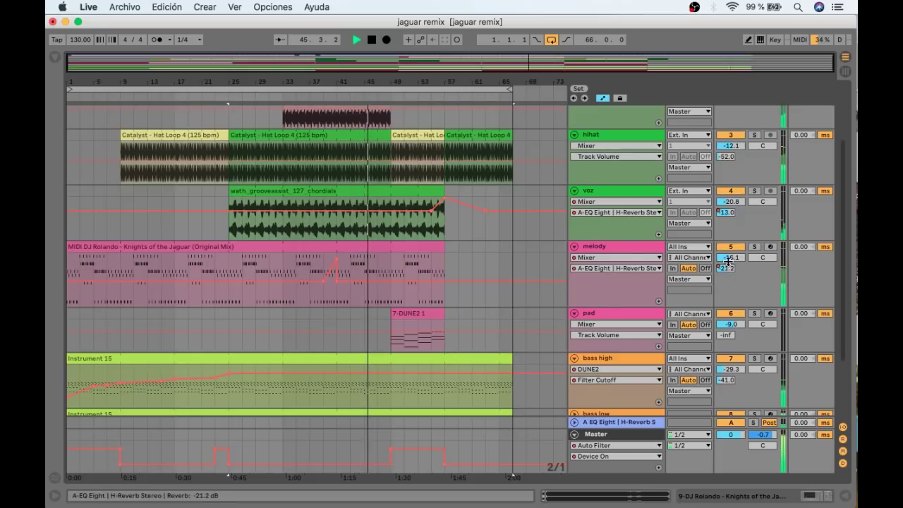
pyautogui.moveTo(729, 257); pyautogui.dragTo(729, 260)
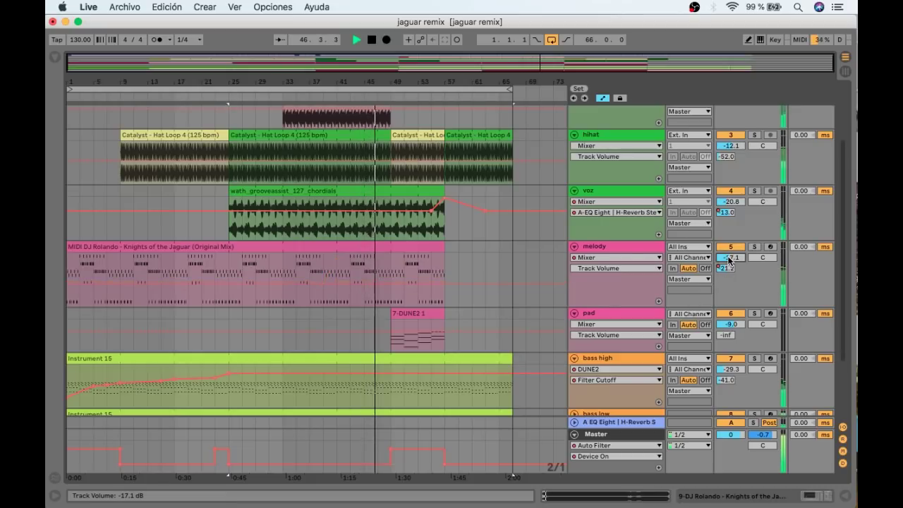
pyautogui.click(617, 257)
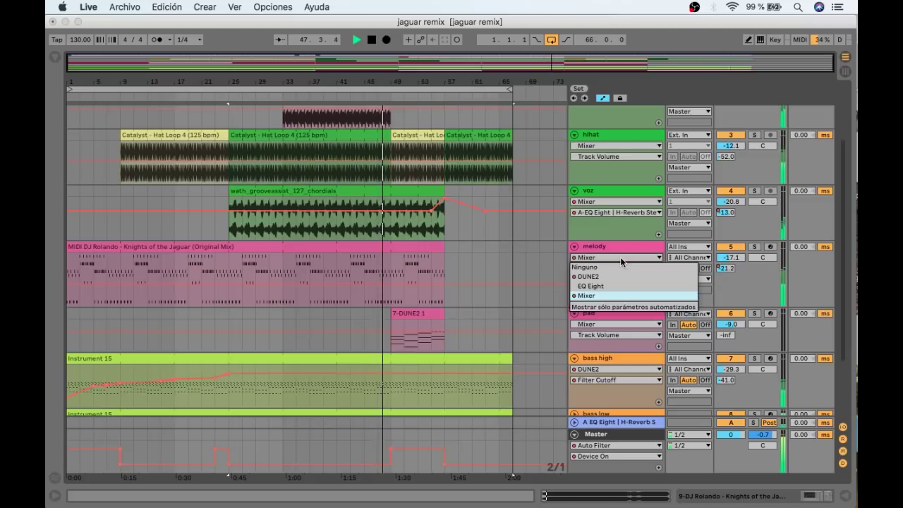
pyautogui.click(612, 275)
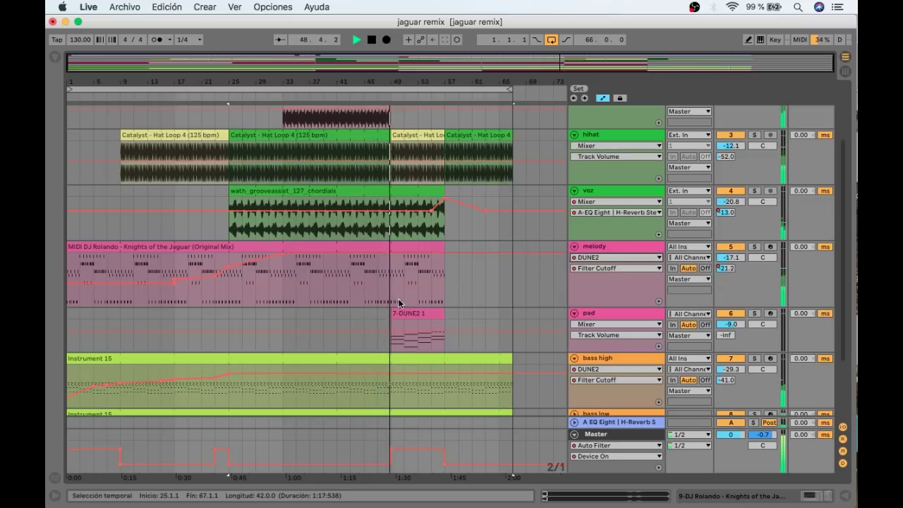
# Replay from about bar 27 and lower the melody's filter cutoff automation from bar 33 onward
pyautogui.click(245, 97)
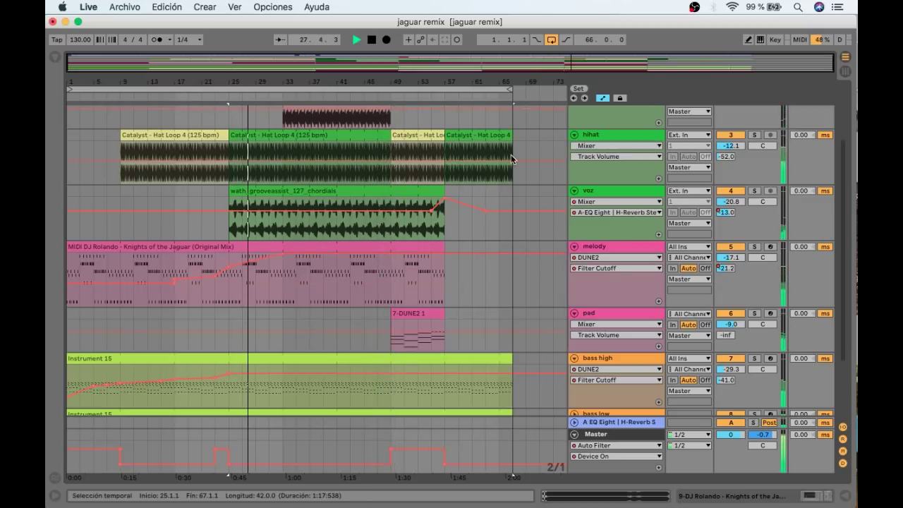
pyautogui.press('b')
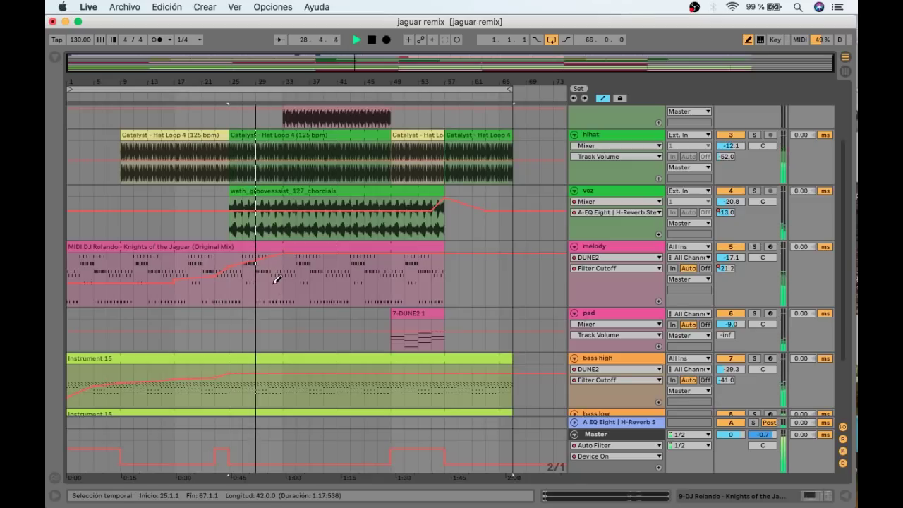
pyautogui.scroll(-3, 283, 280)
pyautogui.scroll(4, 284, 280)
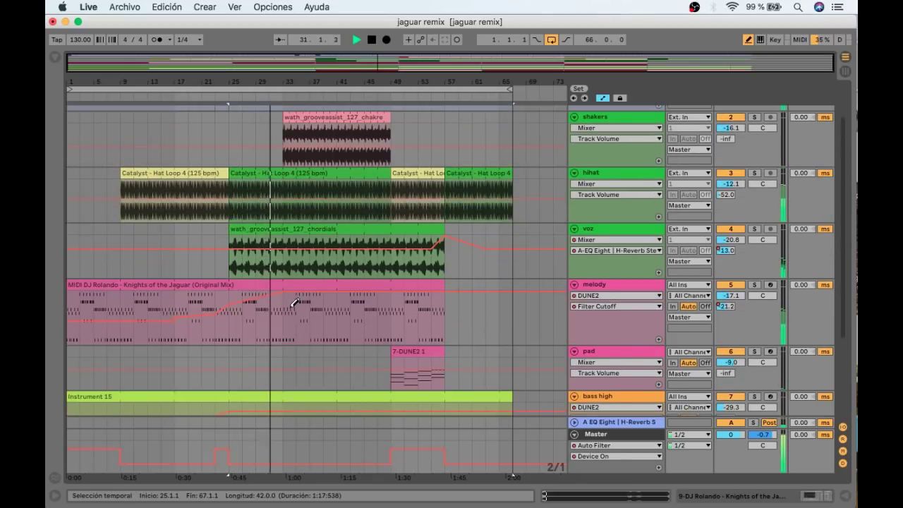
pyautogui.click(291, 305)
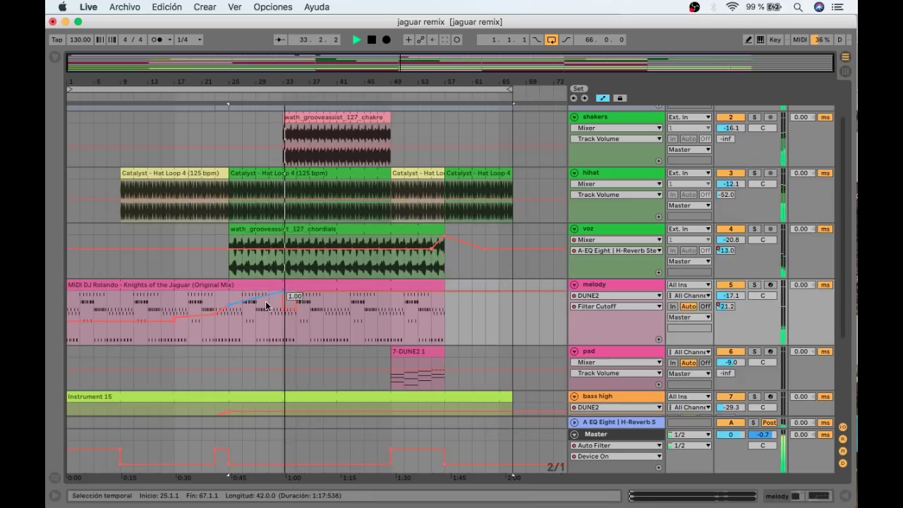
pyautogui.moveTo(297, 292)
pyautogui.mouseDown()
pyautogui.moveTo(296, 309)
pyautogui.moveTo(295, 300)
pyautogui.mouseUp()
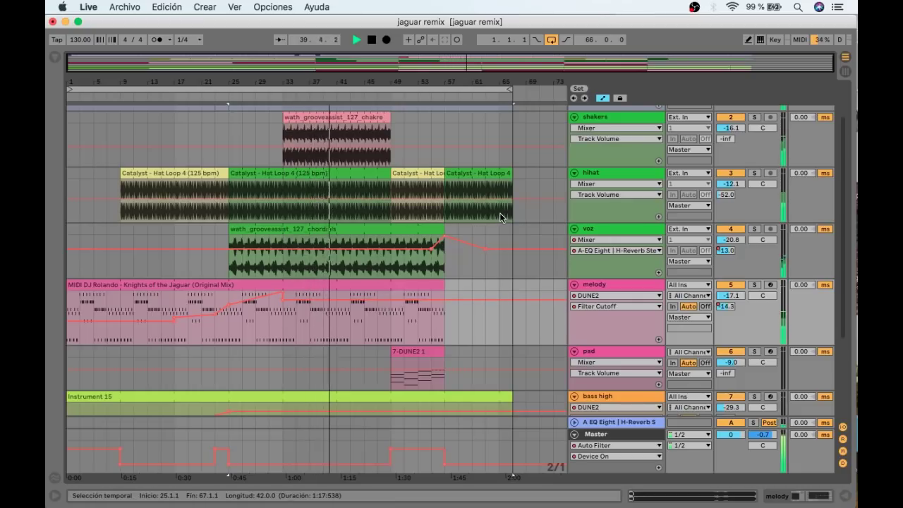
pyautogui.scroll(-2, 499, 212)
pyautogui.scroll(-4, 500, 212)
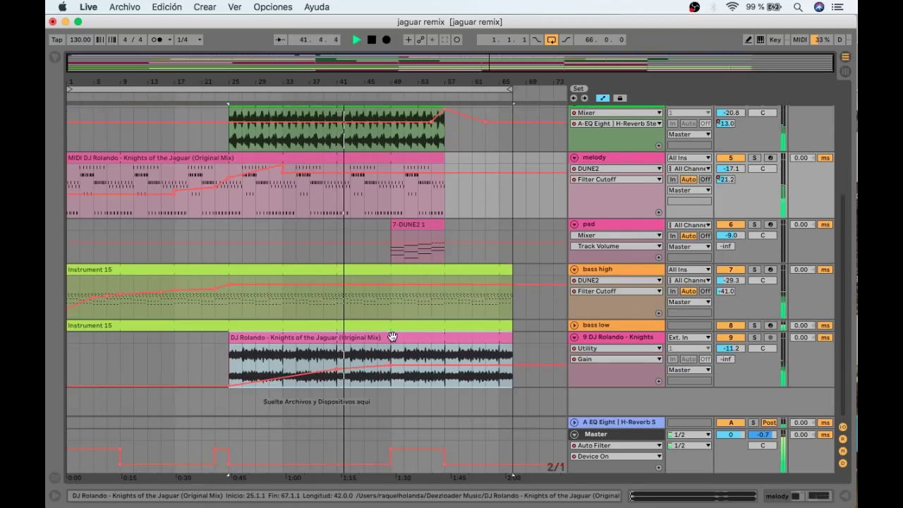
pyautogui.scroll(1, 499, 310)
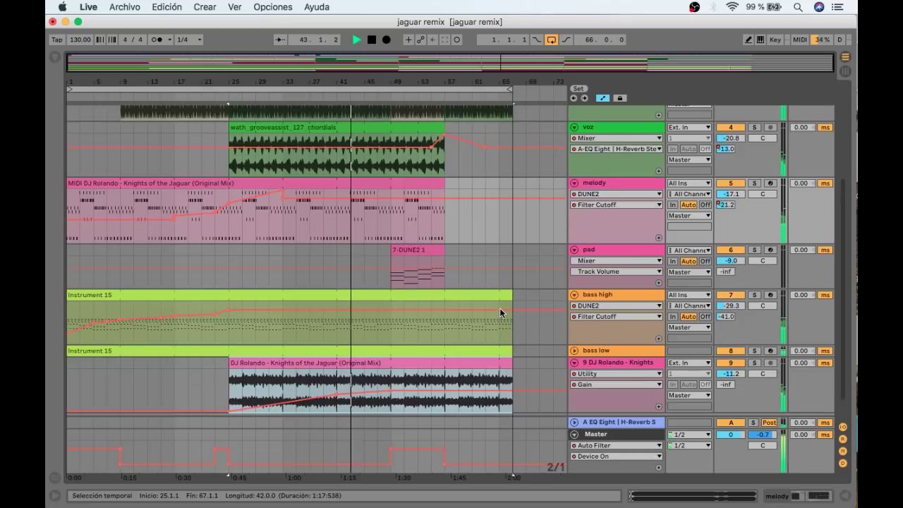
pyautogui.scroll(1, 499, 307)
pyautogui.scroll(-2, 500, 308)
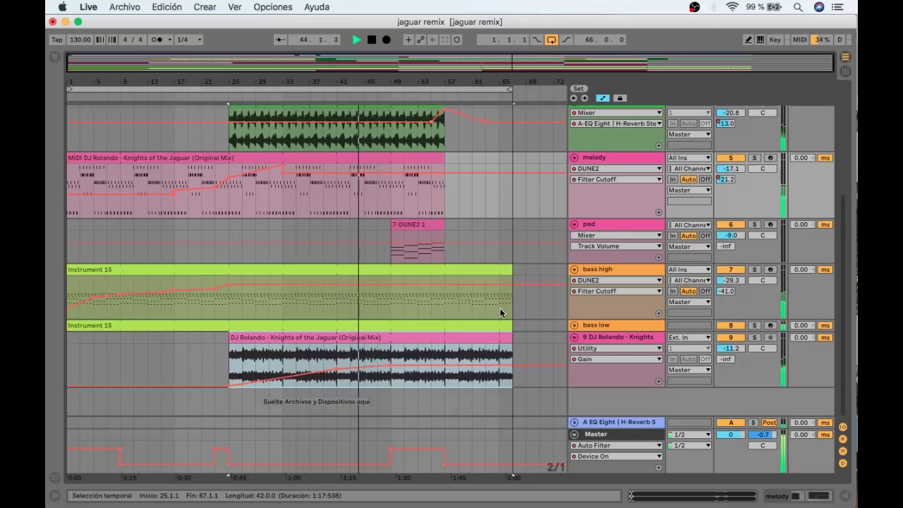
# Stop playback, audition the samples in the Ride Loops folder, and select the first PMAFT ride loop
pyautogui.press('super+alt+b')
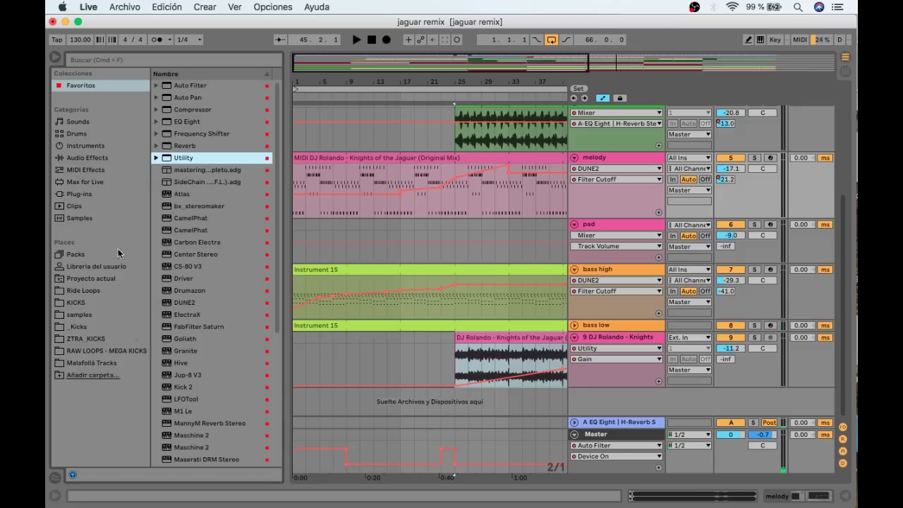
pyautogui.click(86, 290)
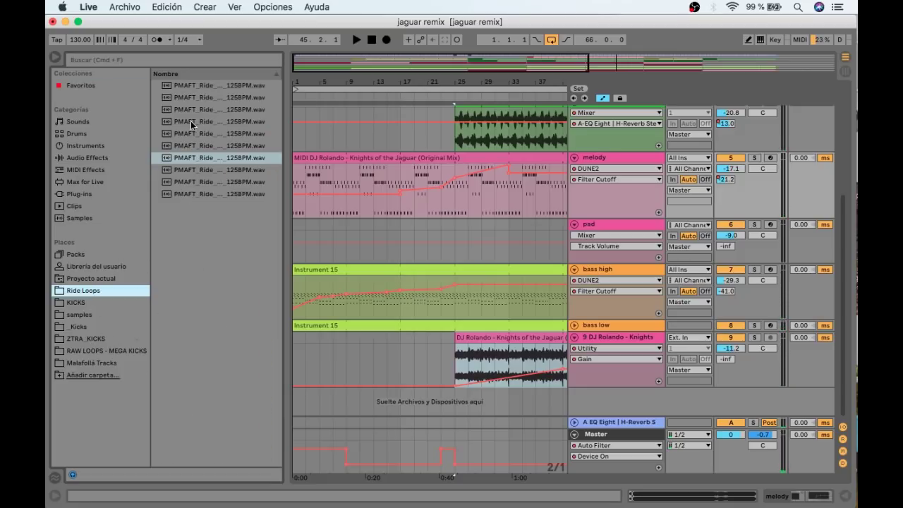
pyautogui.click(187, 86)
pyautogui.press('Down')
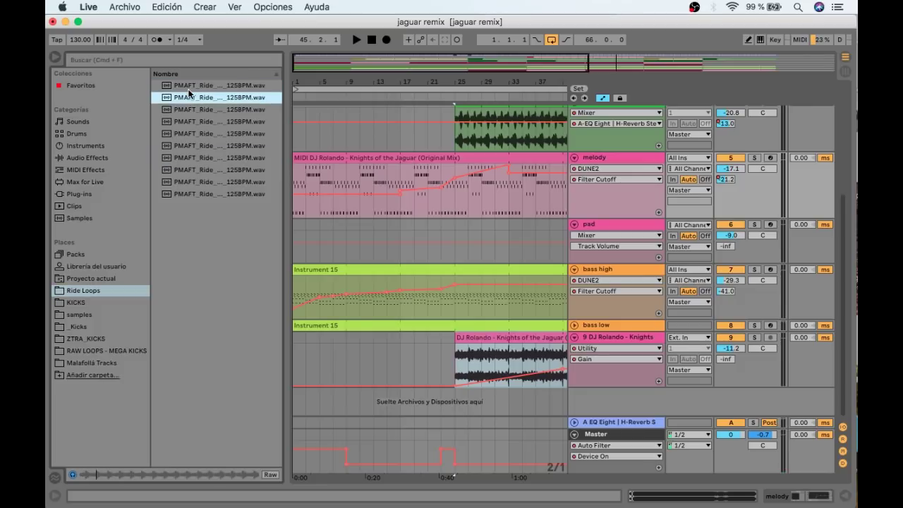
pyautogui.press('Down')
pyautogui.press('Down')
pyautogui.press('Down')
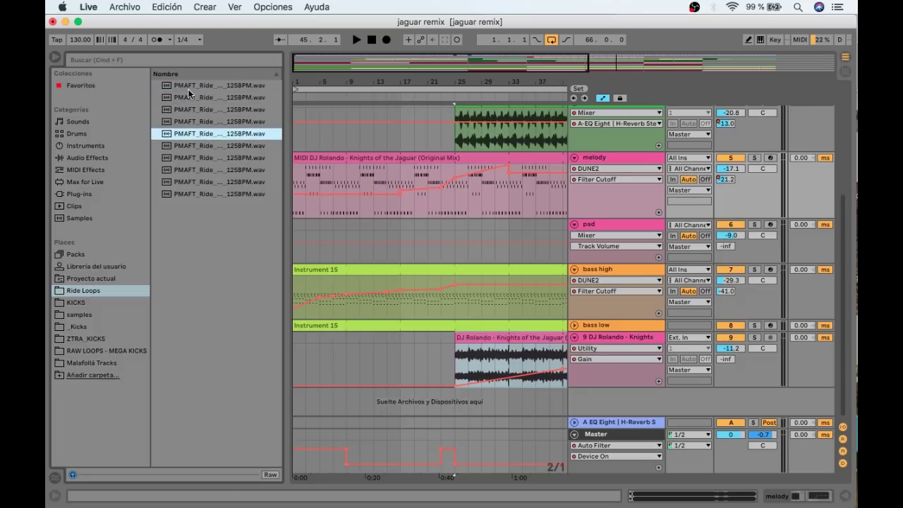
pyautogui.press('Down')
pyautogui.press('Down')
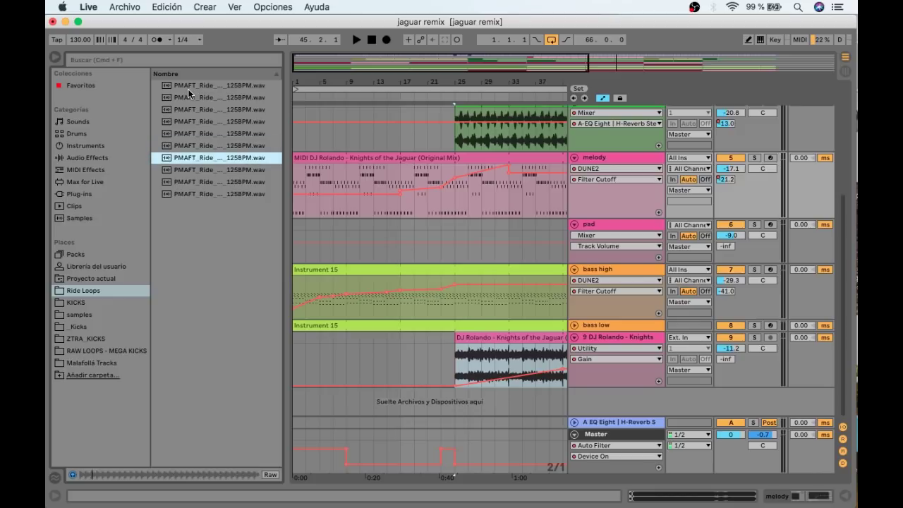
pyautogui.click(214, 89)
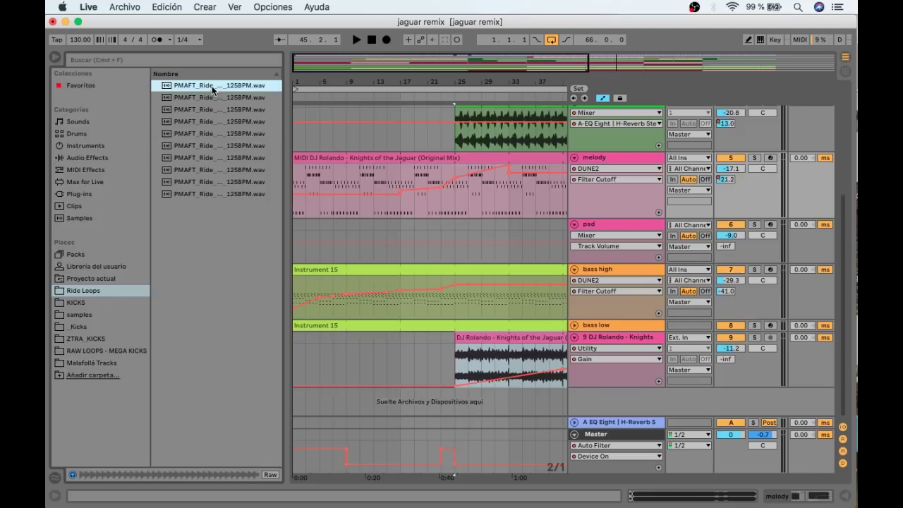
# Place the selected PMAFT ride loop on a new audio track at bar 57 and set its volume to -19.3 dB
pyautogui.moveTo(423, 76); pyautogui.dragTo(423, 58)
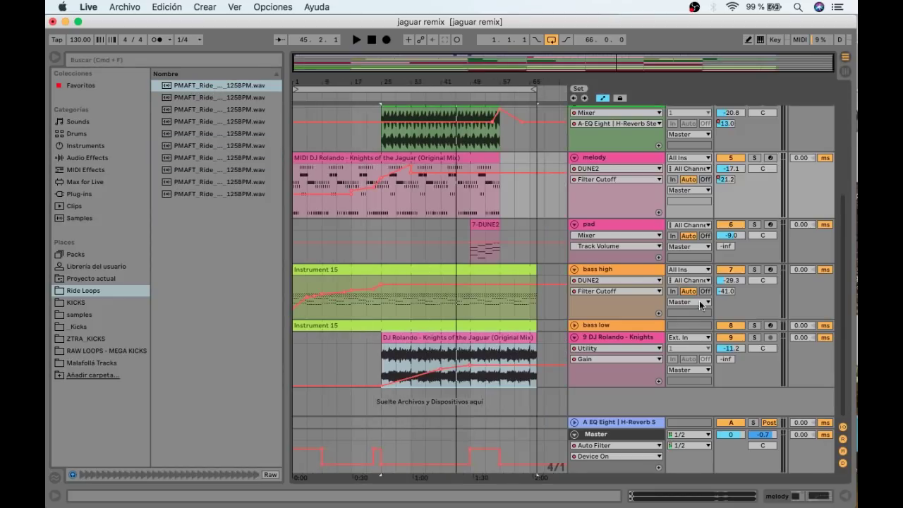
pyautogui.moveTo(220, 83)
pyautogui.mouseDown()
pyautogui.moveTo(533, 405)
pyautogui.moveTo(458, 402)
pyautogui.moveTo(717, 380)
pyautogui.moveTo(726, 390)
pyautogui.mouseUp()
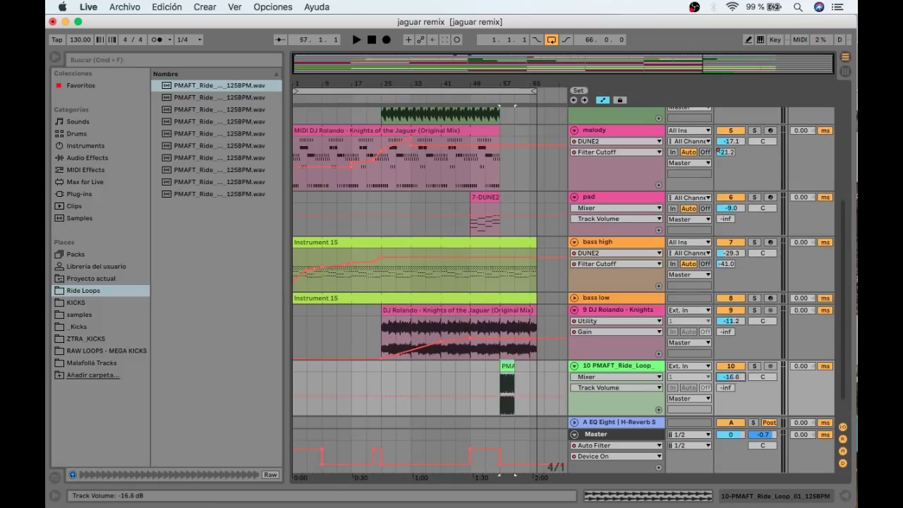
# Add EQ Eight to the ride loop track and set its first band to a gentler low cut at 278 Hz
pyautogui.click(88, 157)
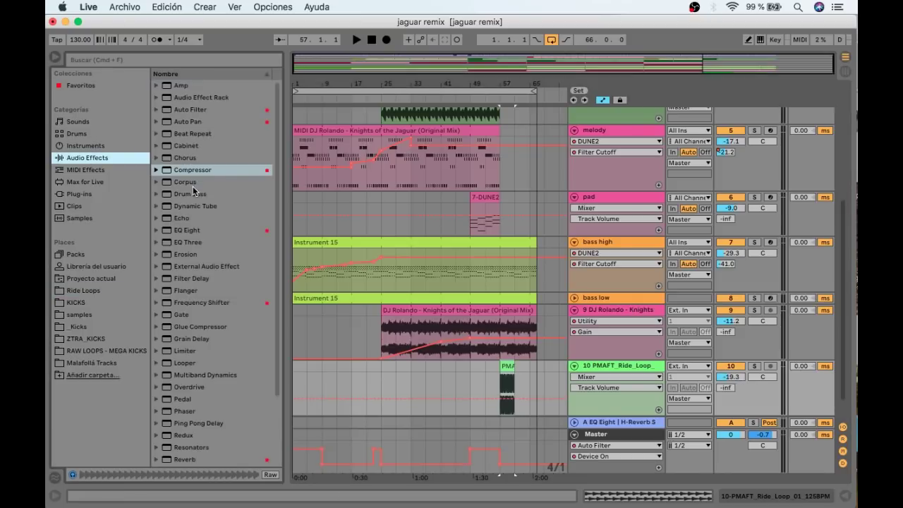
pyautogui.click(190, 230)
pyautogui.moveTo(359, 447); pyautogui.dragTo(359, 449)
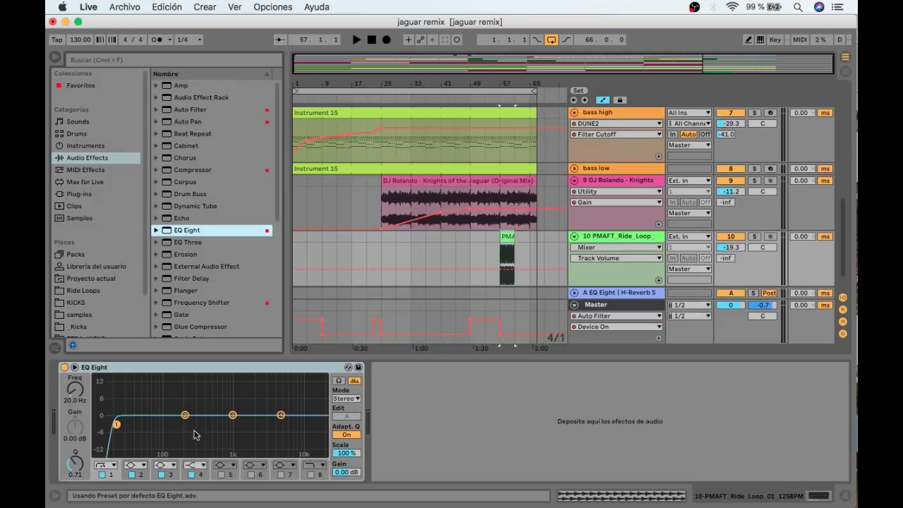
pyautogui.moveTo(115, 428); pyautogui.dragTo(191, 431)
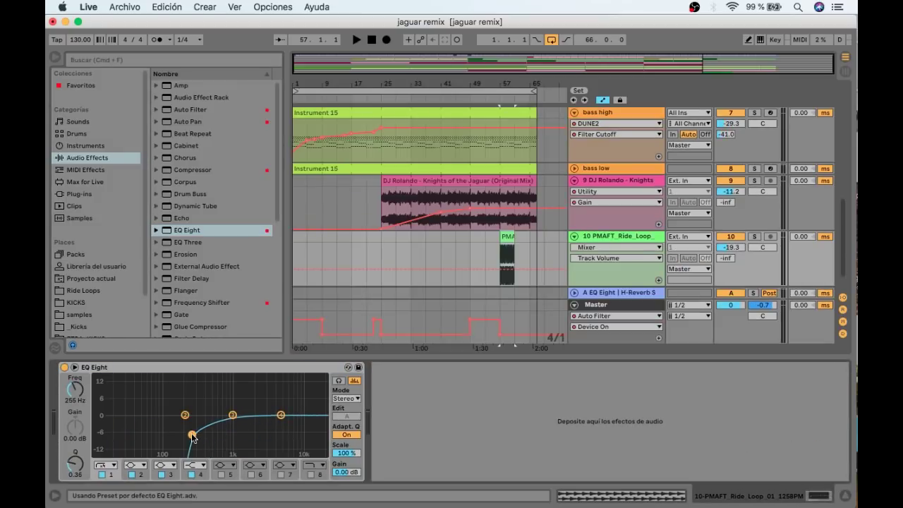
pyautogui.click(109, 465)
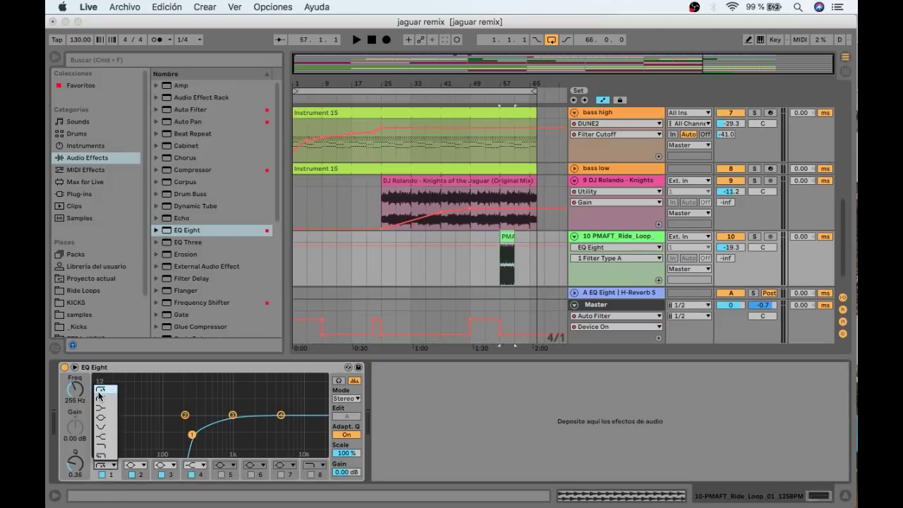
pyautogui.click(99, 393)
pyautogui.click(113, 466)
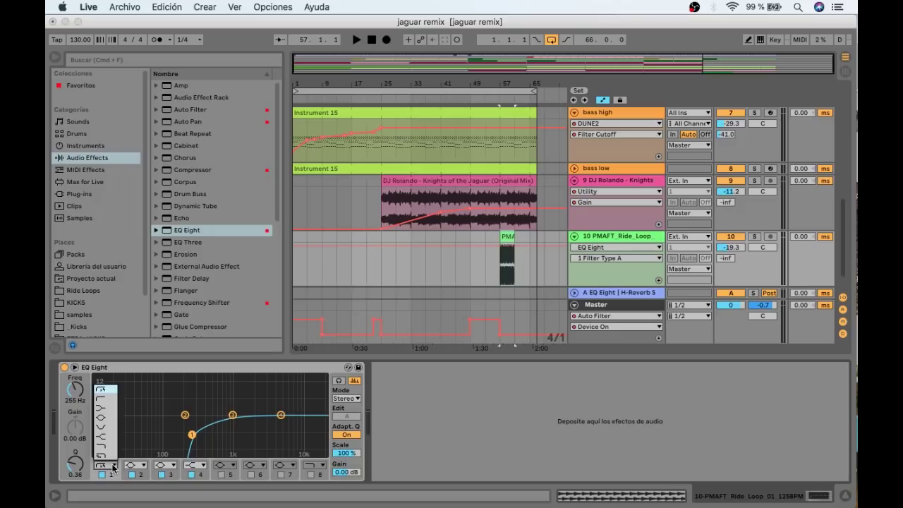
pyautogui.click(104, 402)
# Play the section from bar 57, re-enable the overridden automation, and set the ride loop track's volume to -17.6 dB
pyautogui.press('space')
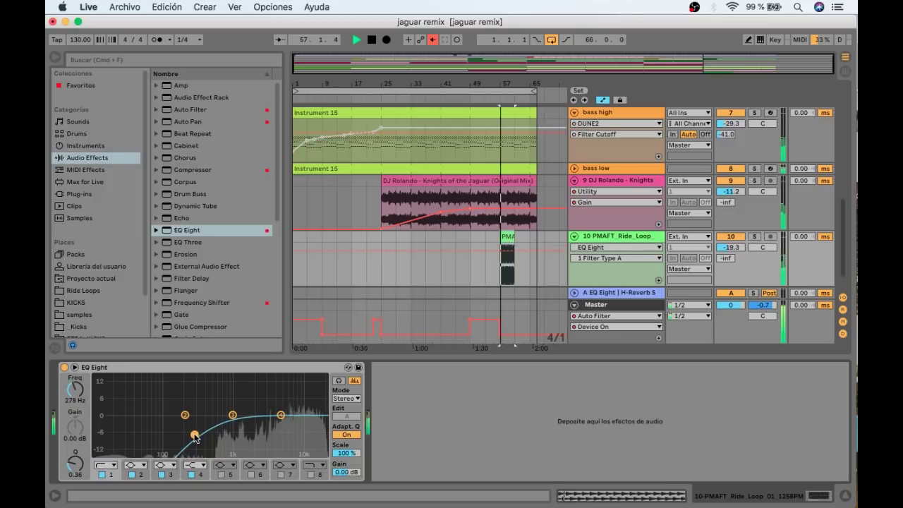
pyautogui.click(433, 40)
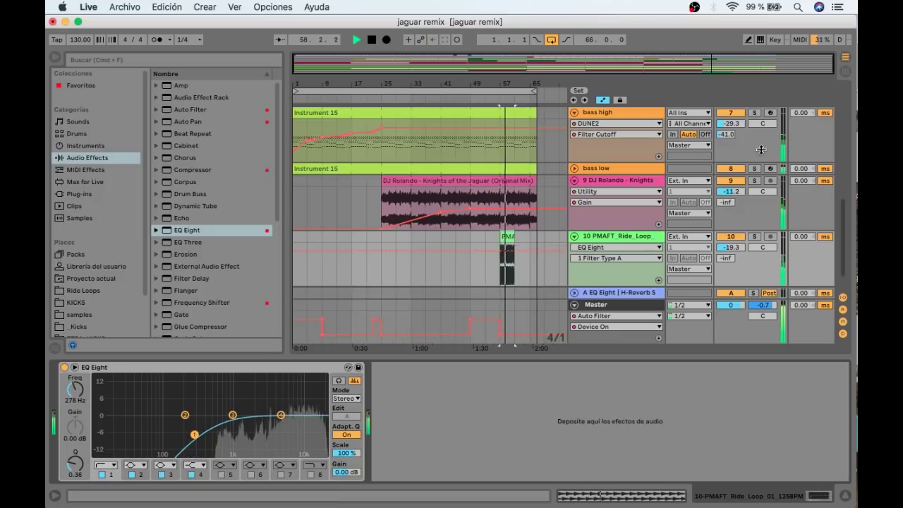
pyautogui.moveTo(739, 248); pyautogui.dragTo(735, 254)
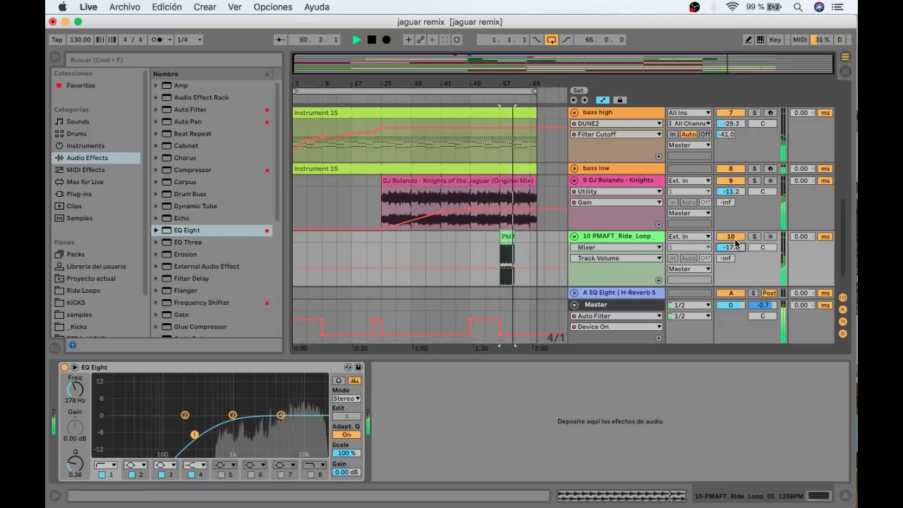
pyautogui.press('space')
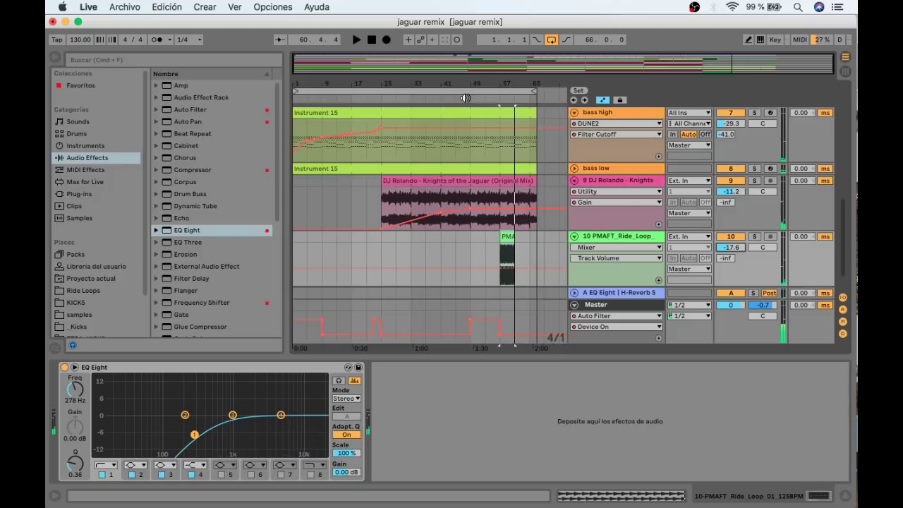
# Replay from just before bar 49 and hide the browser and device view to enlarge the arrangement
pyautogui.click(465, 97)
pyautogui.click(53, 57)
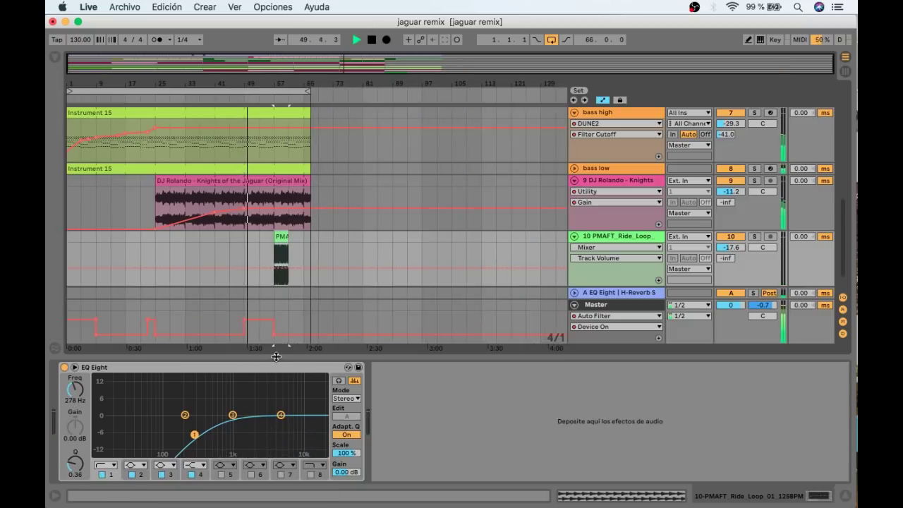
pyautogui.moveTo(276, 357); pyautogui.dragTo(298, 506)
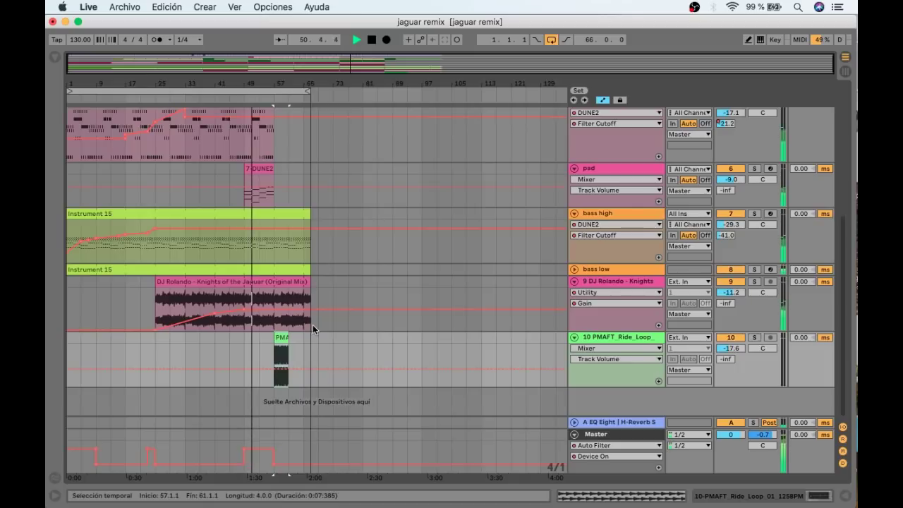
# Automate the DJ Rolando track's reverb send to ramp up from bar 49 to bar 57, dropping back to minimum there
pyautogui.click(725, 303)
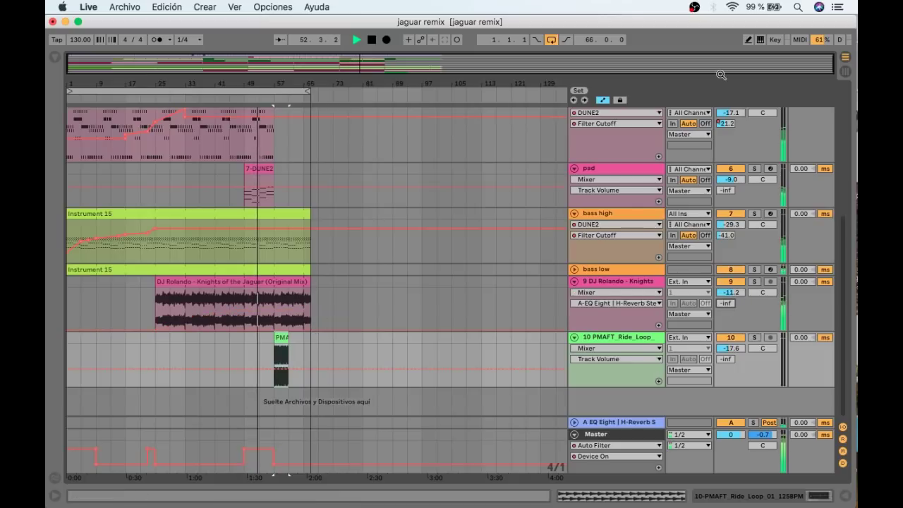
pyautogui.click(746, 41)
pyautogui.click(271, 293)
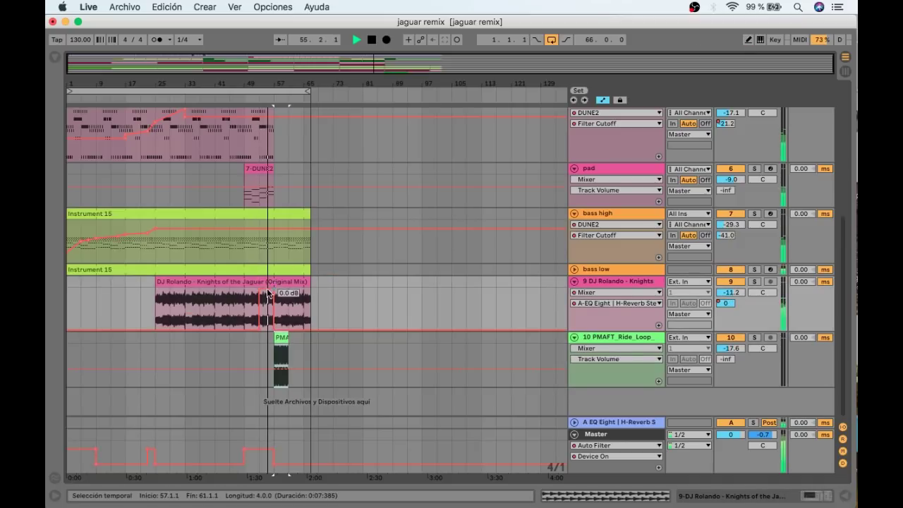
pyautogui.press('b')
pyautogui.moveTo(259, 286); pyautogui.dragTo(276, 297)
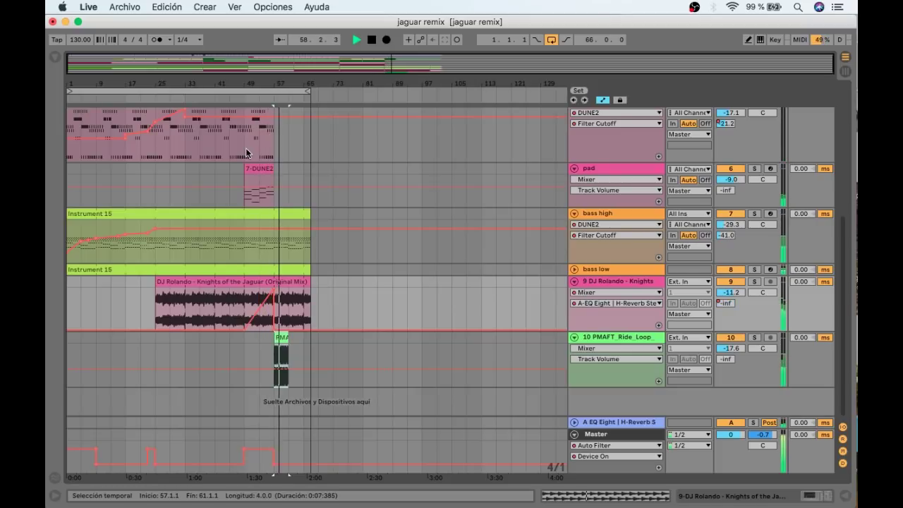
# Extend the ride loop clip to bar 69 and replay the transition from about bar 49
pyautogui.moveTo(288, 337); pyautogui.dragTo(318, 337)
pyautogui.click(281, 359)
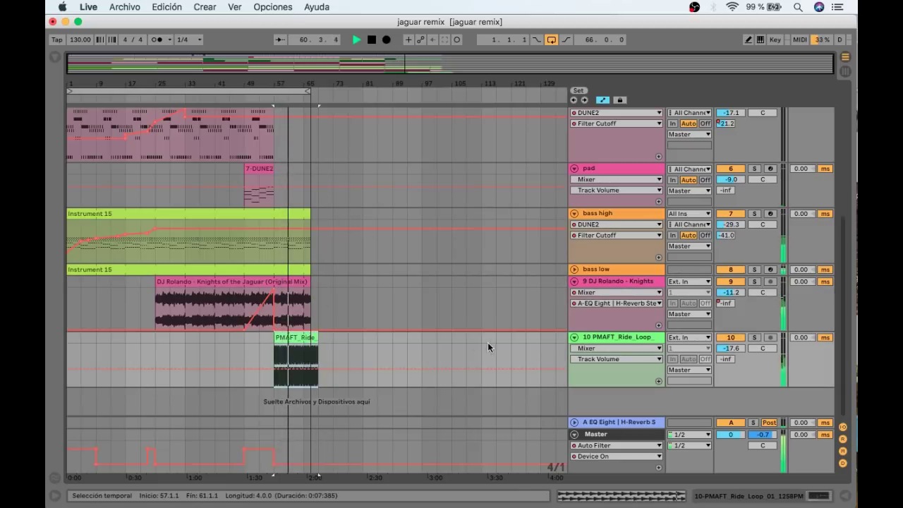
pyautogui.click(241, 97)
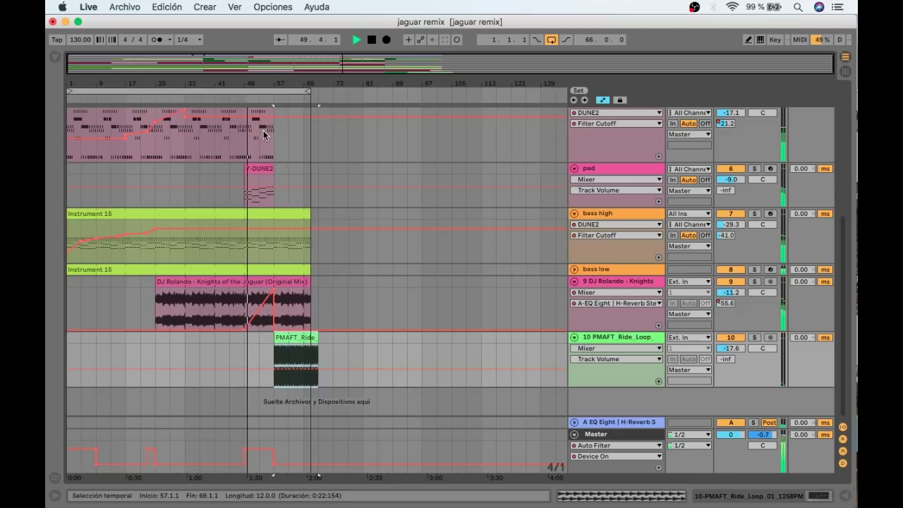
# Separate bar 56 of the kick clip and fill it with consecutive C3 sixteenth notes
pyautogui.scroll(3, 265, 135)
pyautogui.scroll(5, 266, 135)
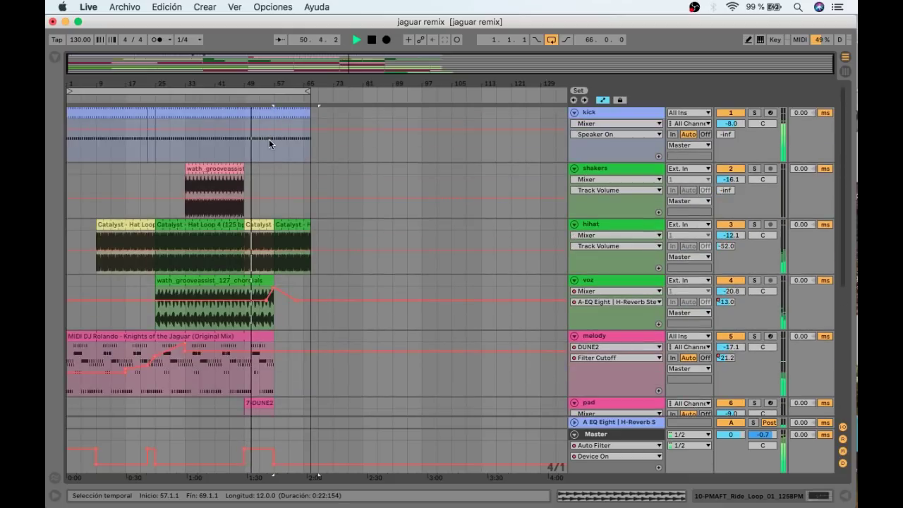
pyautogui.moveTo(282, 79); pyautogui.dragTo(318, 120)
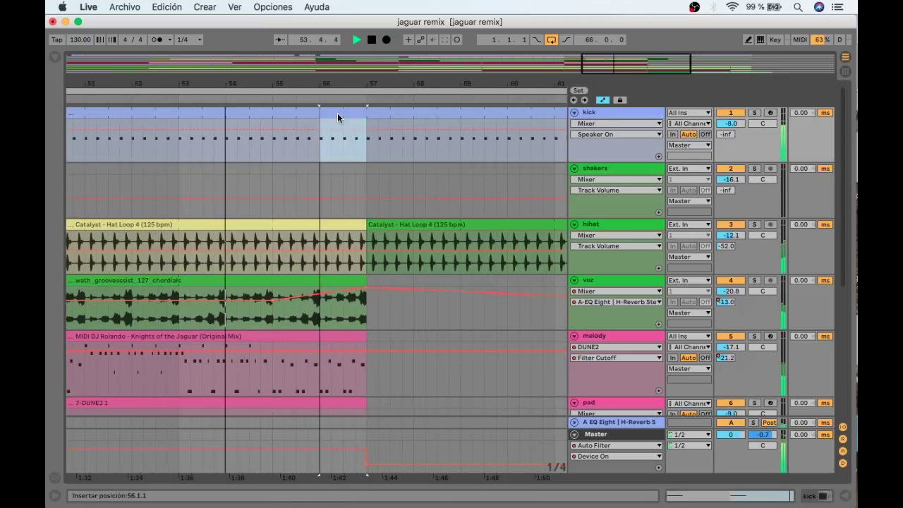
pyautogui.doubleClick(337, 113)
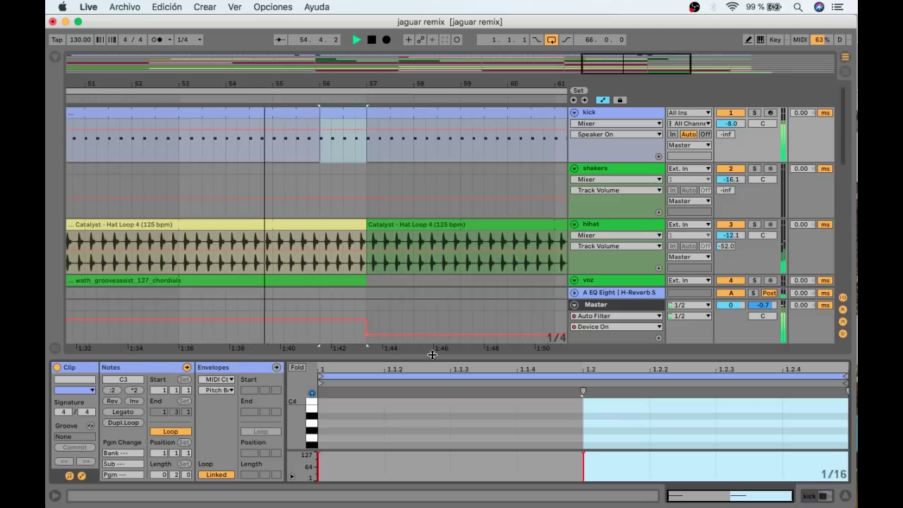
pyautogui.moveTo(433, 354); pyautogui.dragTo(432, 219)
pyautogui.click(345, 353)
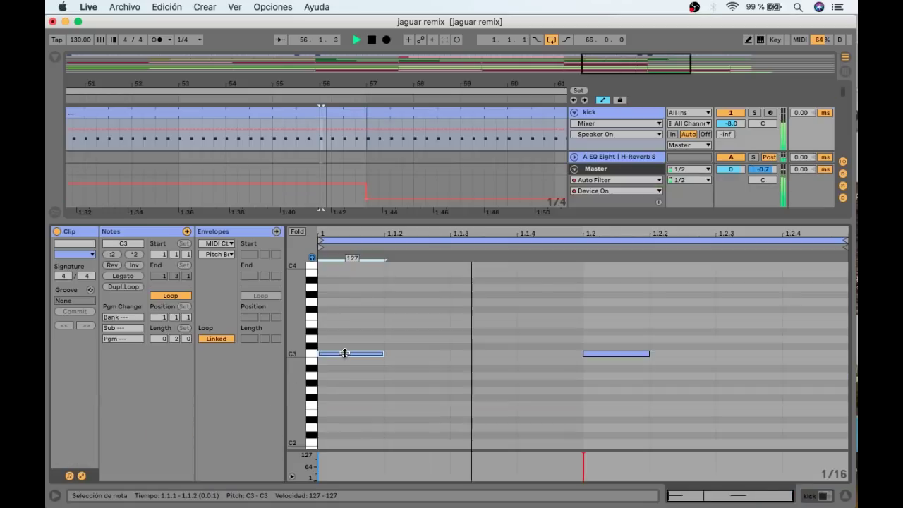
pyautogui.press('super+d')
pyautogui.press('super+d')
pyautogui.press('super+d')
pyautogui.press('super+d')
pyautogui.press('super+d')
pyautogui.press('super+d')
pyautogui.press('super+d')
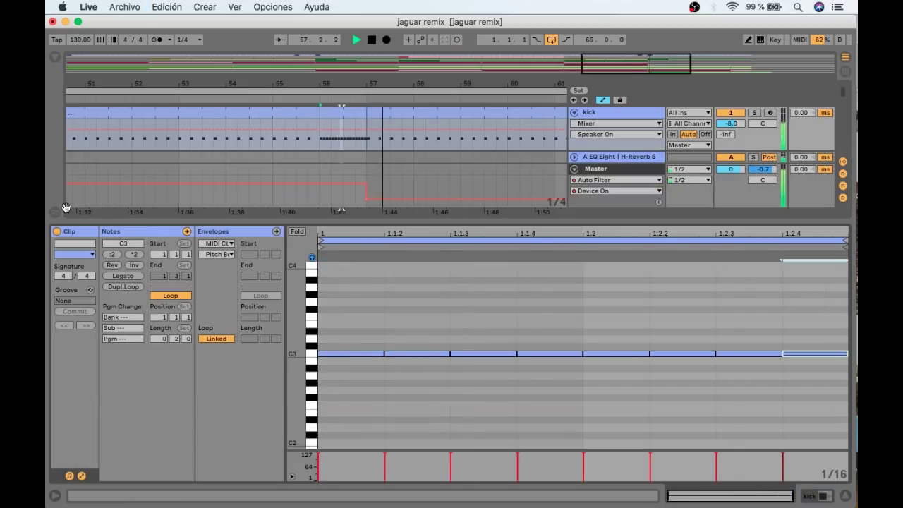
# Restore the regular kick pattern before 56.3 and keep the C3 sixteenth-note roll only from 56.3 to bar 57
pyautogui.click(328, 113)
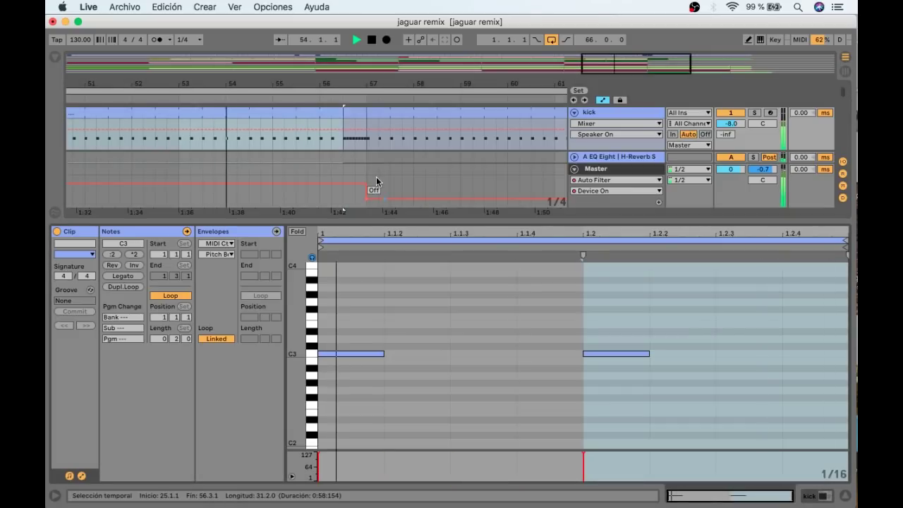
pyautogui.press('super+d')
pyautogui.press('super+d')
pyautogui.press('super+d')
pyautogui.press('super+d')
pyautogui.press('super+d')
pyautogui.press('super+d')
pyautogui.press('super+d')
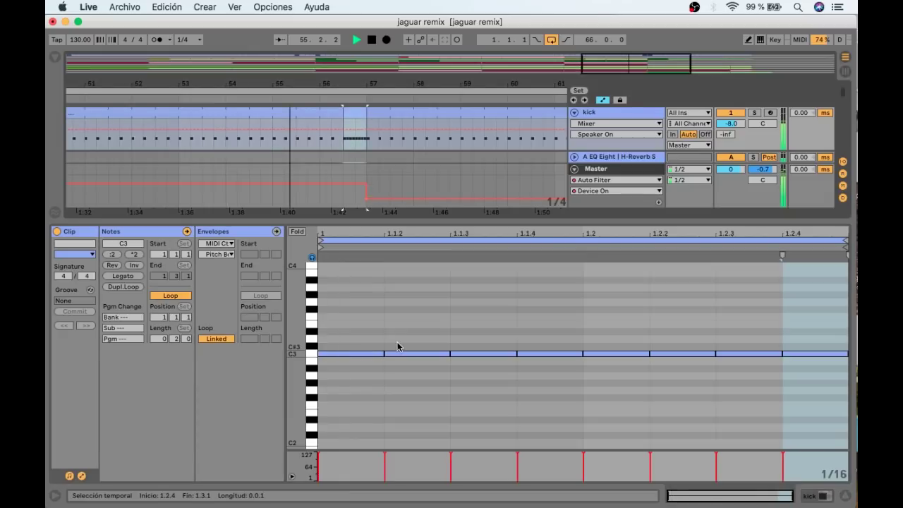
# Delete the C3 notes at 1.1.2, 1.1.4 and 1.2.2 from the kick roll before bar 57, checking it in playback
pyautogui.click(346, 136)
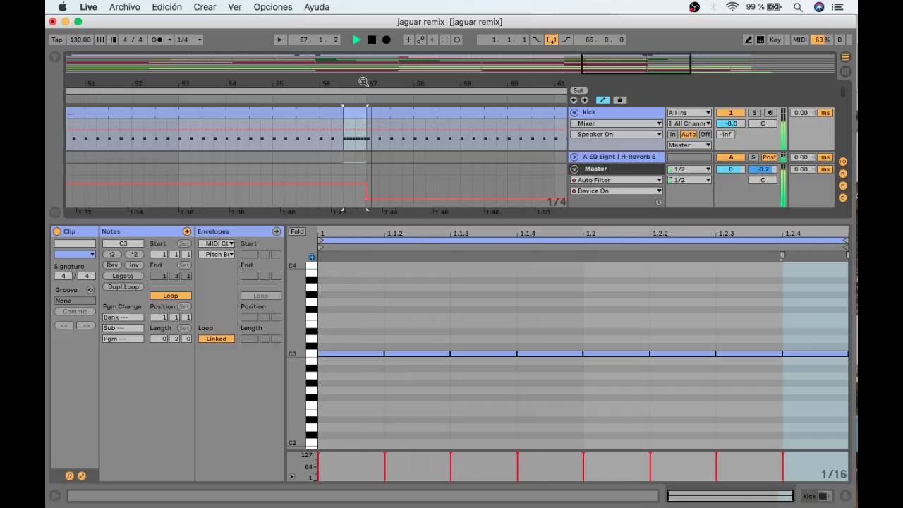
pyautogui.click(416, 387)
pyautogui.press('Delete')
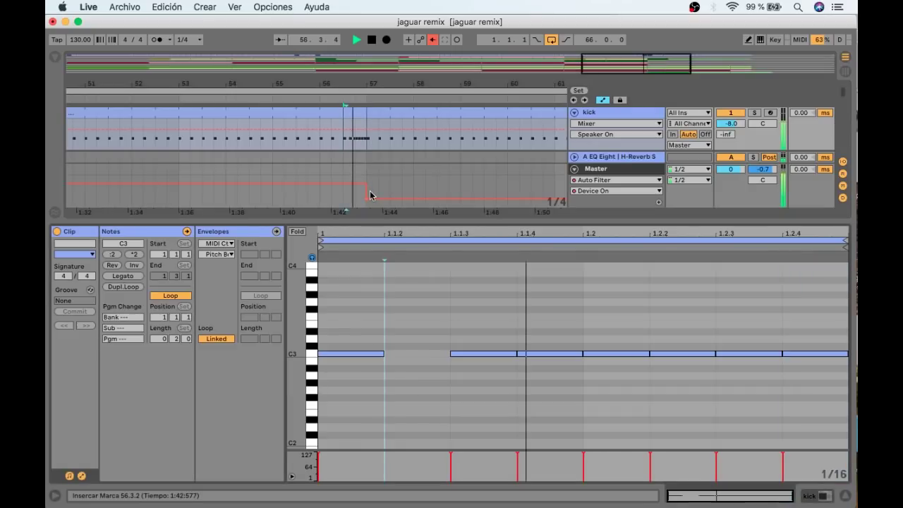
pyautogui.press('space')
pyautogui.click(550, 353)
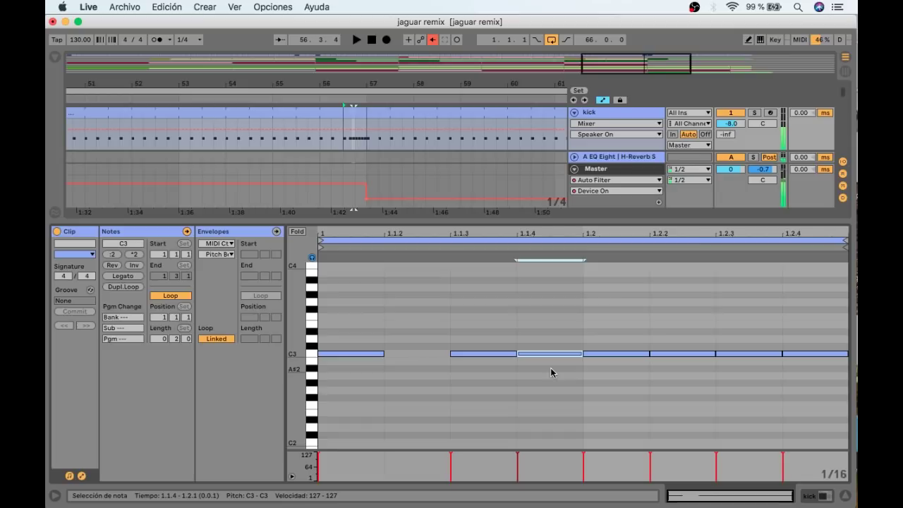
pyautogui.press('Delete')
pyautogui.click(687, 374)
pyautogui.press('Delete')
pyautogui.press('space')
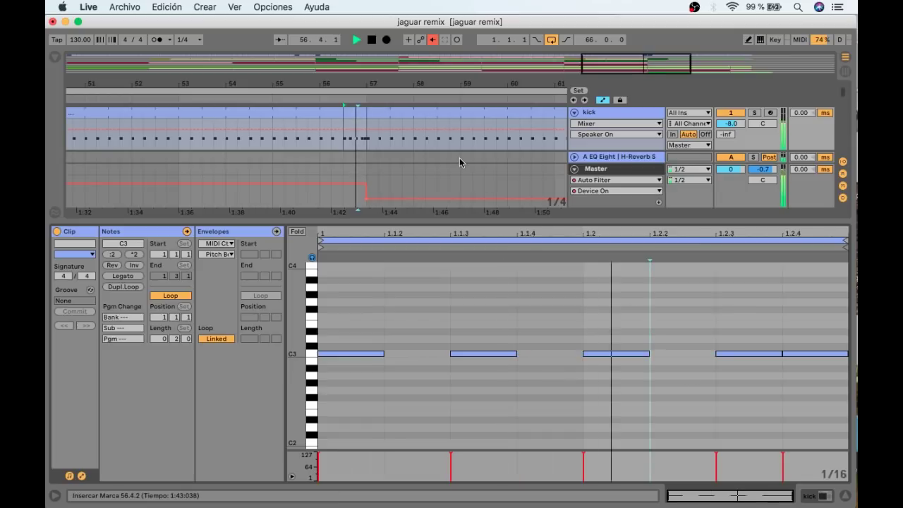
# Repeat the thinned kick pattern in the first half of bar 56 and audition the fill with the kick soloed
pyautogui.press('space')
pyautogui.moveTo(366, 111); pyautogui.dragTo(321, 111)
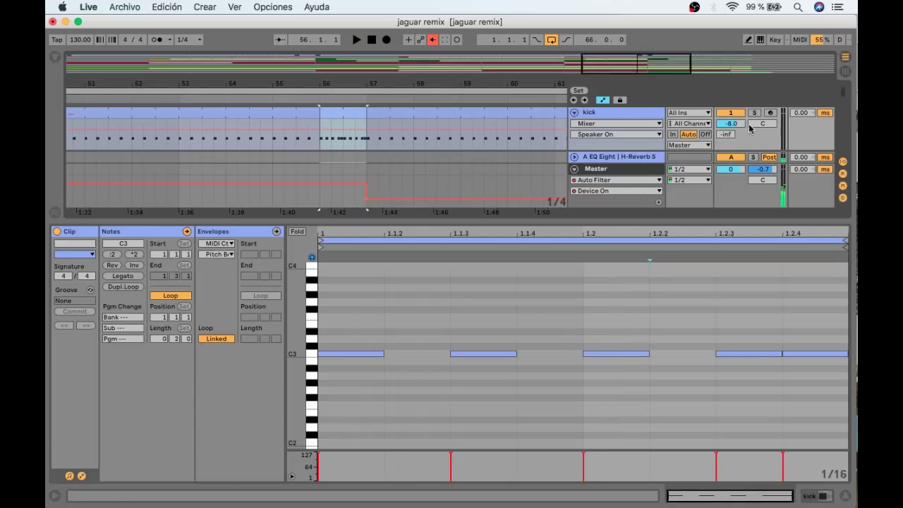
pyautogui.click(753, 113)
pyautogui.press('space')
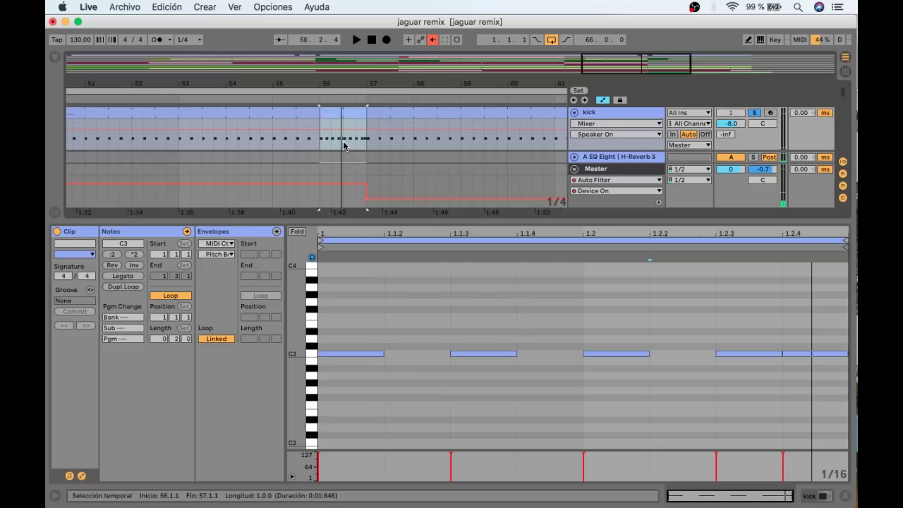
pyautogui.press('space')
# Delete the C3 note at 1.2.4 from the kick clip in the first half of bar 56
pyautogui.moveTo(343, 146); pyautogui.dragTo(321, 126)
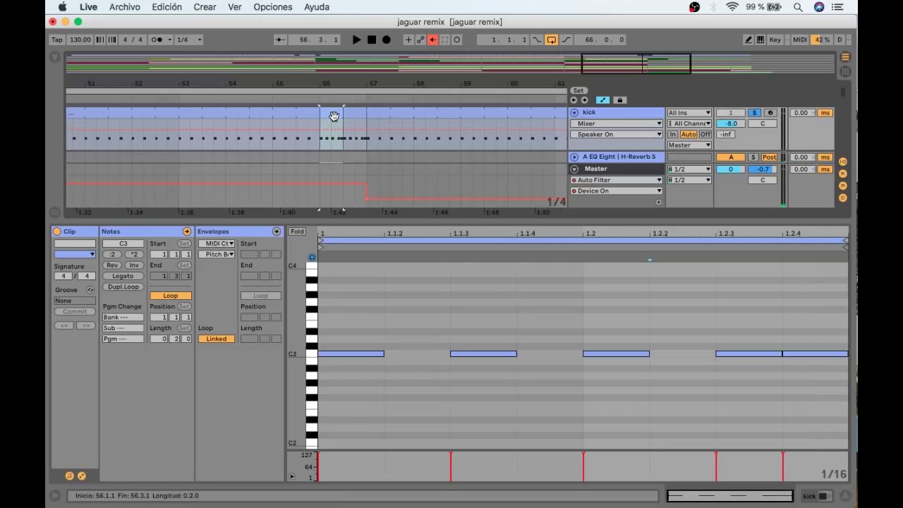
pyautogui.click(811, 353)
pyautogui.press('Delete')
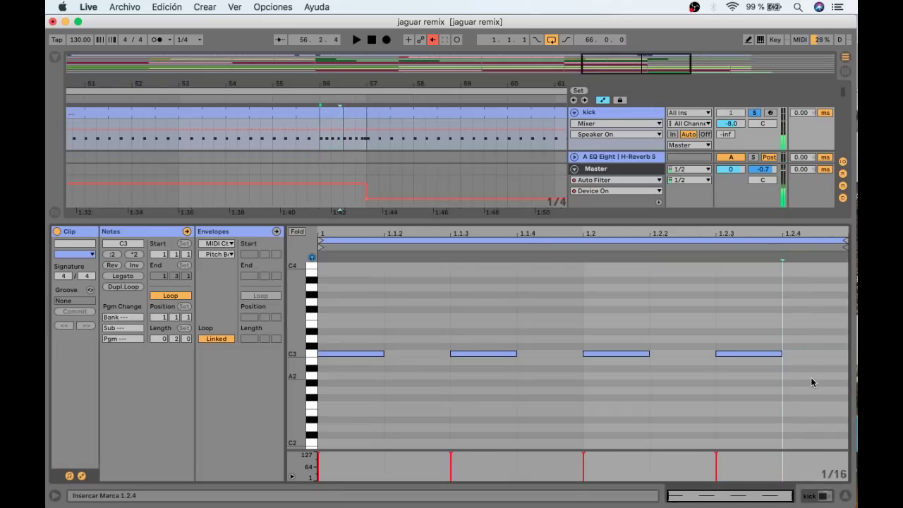
# Restore the C3 note at 1.2.2 in the kick clip starting at 56.3 with reduced velocity, and replay the fill
pyautogui.click(311, 101)
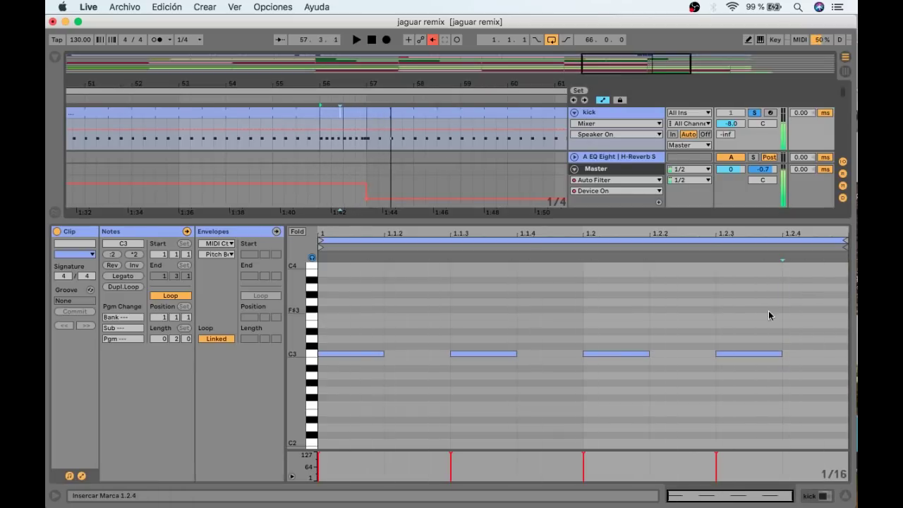
pyautogui.hotkey('ctrl', 'z')
pyautogui.click(305, 97)
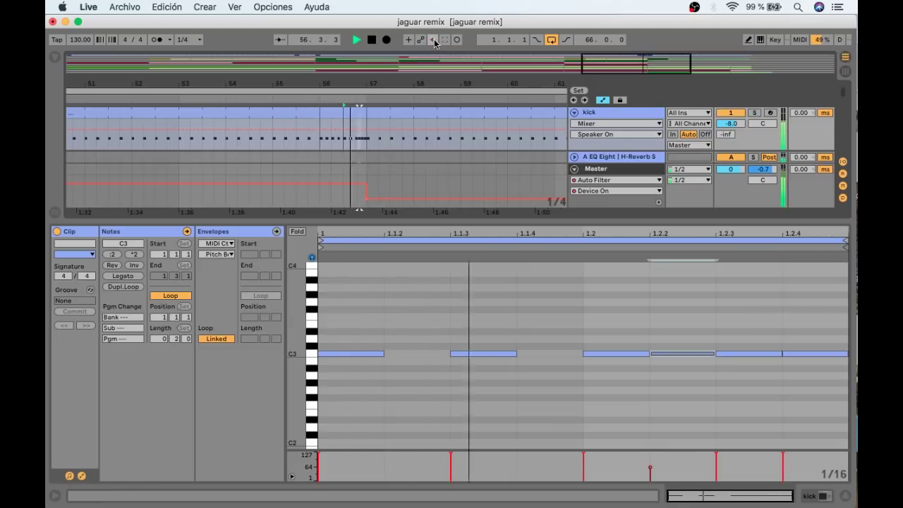
# Re-enable the overridden automation and hide the kick's clip editor to show the whole arrangement during playback
pyautogui.click(433, 40)
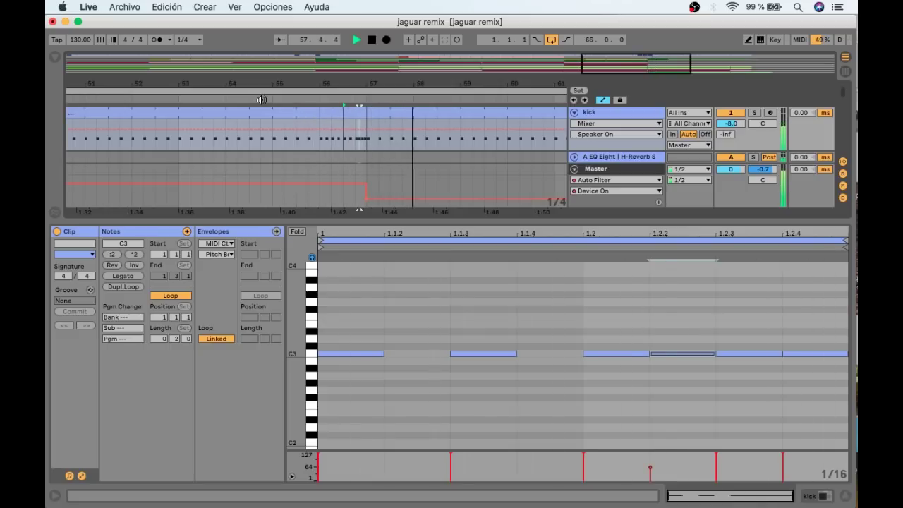
pyautogui.press('super+alt+l')
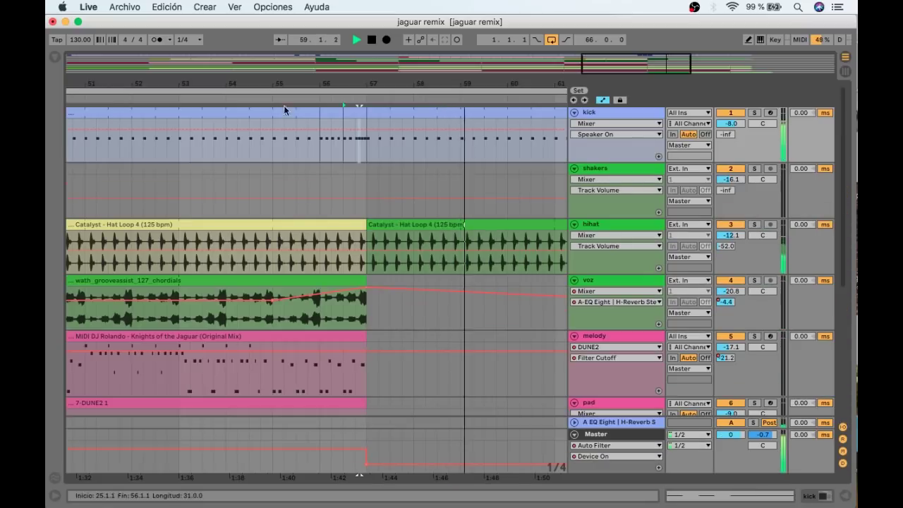
pyautogui.press('-')
pyautogui.press('-')
pyautogui.press('-')
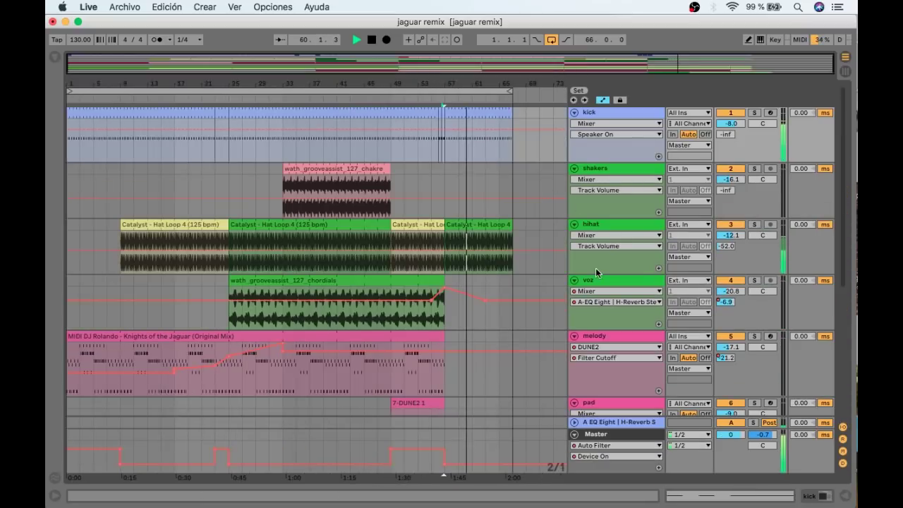
# Raise the ride loop track's volume to -16.8 dB while listening to the section after bar 57, and stop playback
pyautogui.scroll(-10, 564, 273)
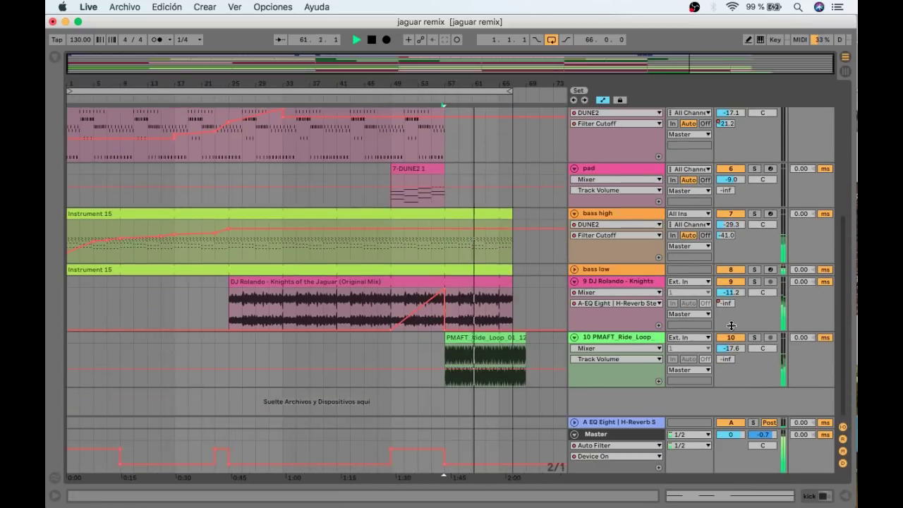
pyautogui.moveTo(734, 347); pyautogui.dragTo(735, 343)
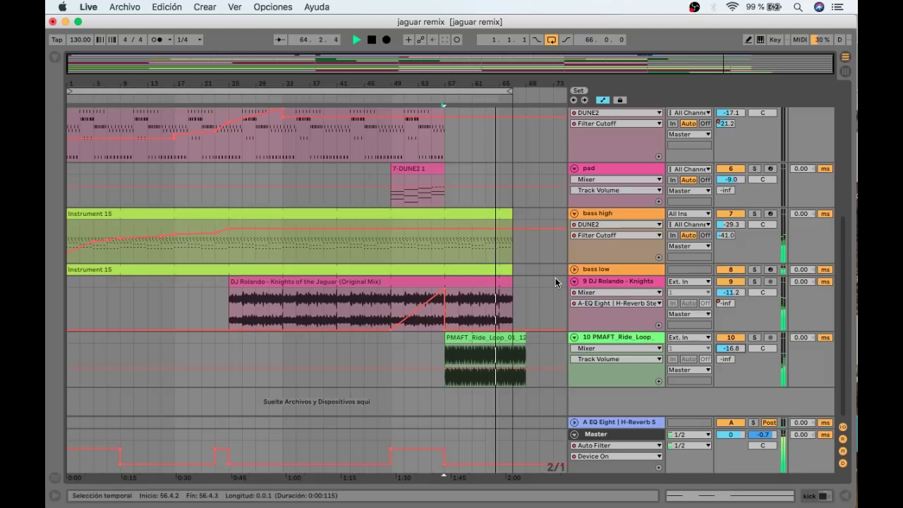
pyautogui.moveTo(491, 188)
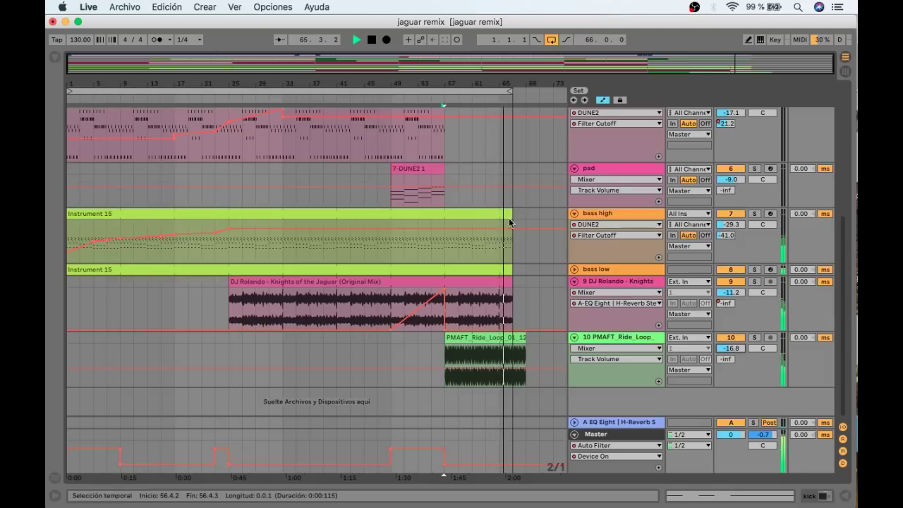
pyautogui.press('space')
pyautogui.moveTo(544, 115)
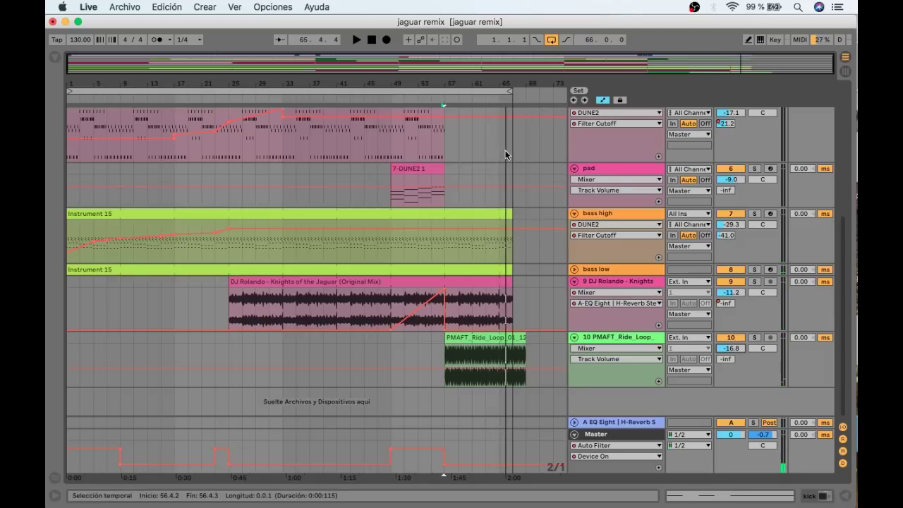